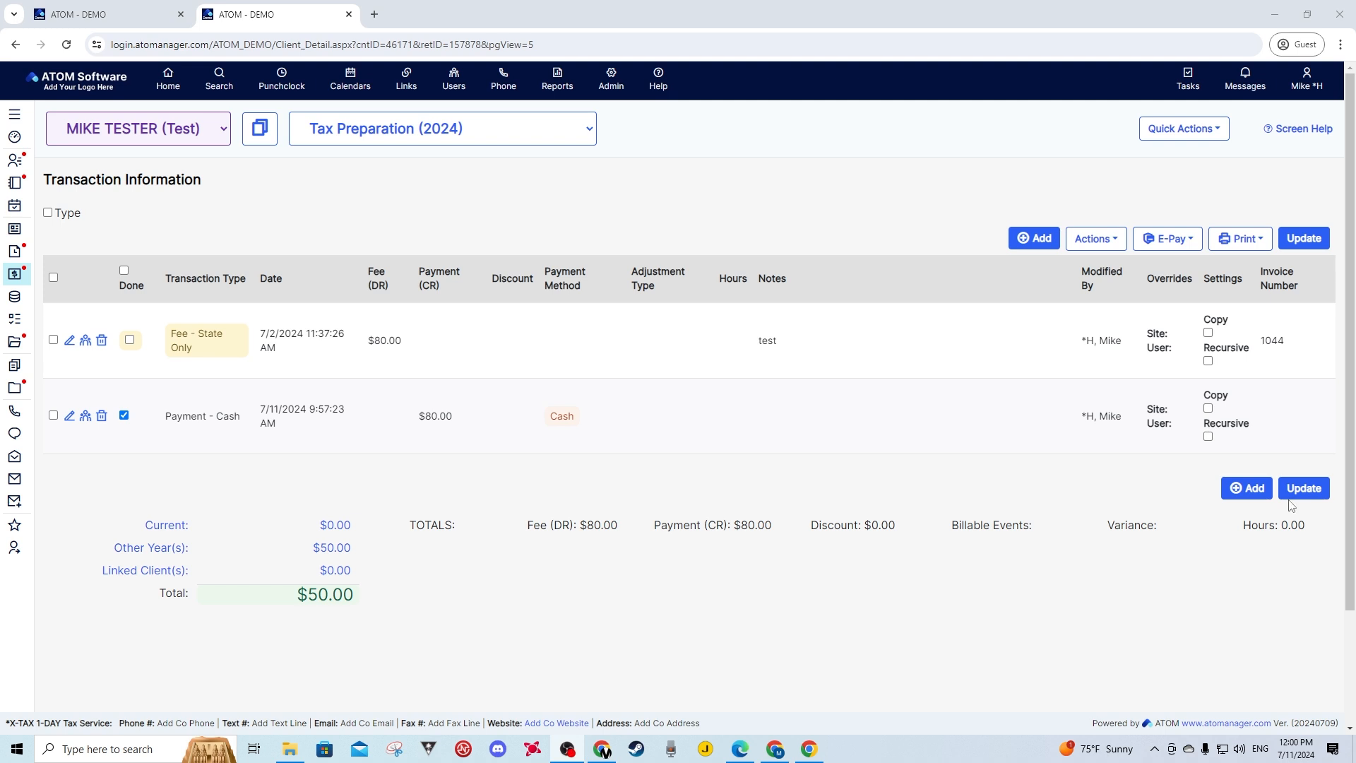
Show the transaction type summary and view the Payment - Cash entries, followed by the Fee - State Only entries
left_click(49, 214)
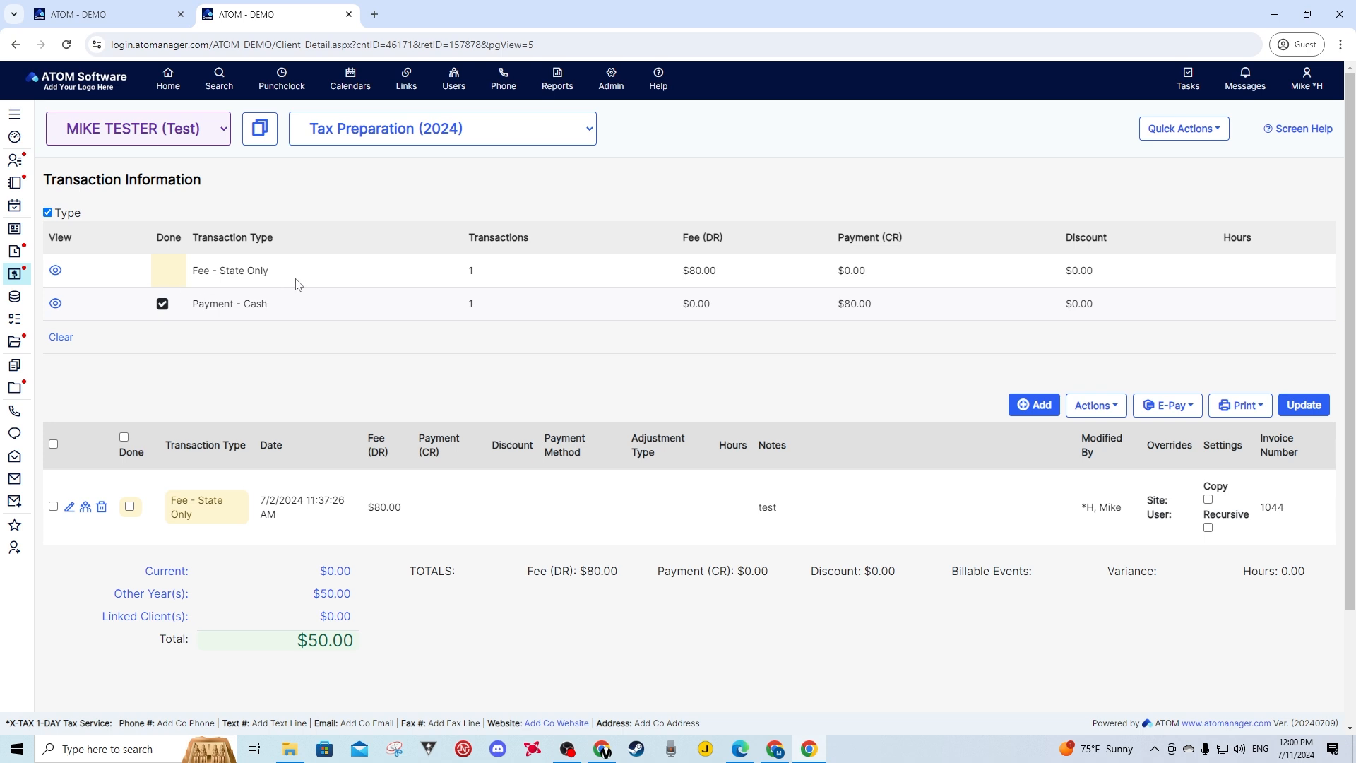
left_click_drag(497, 271, 382, 282)
left_click_drag(273, 272, 236, 270)
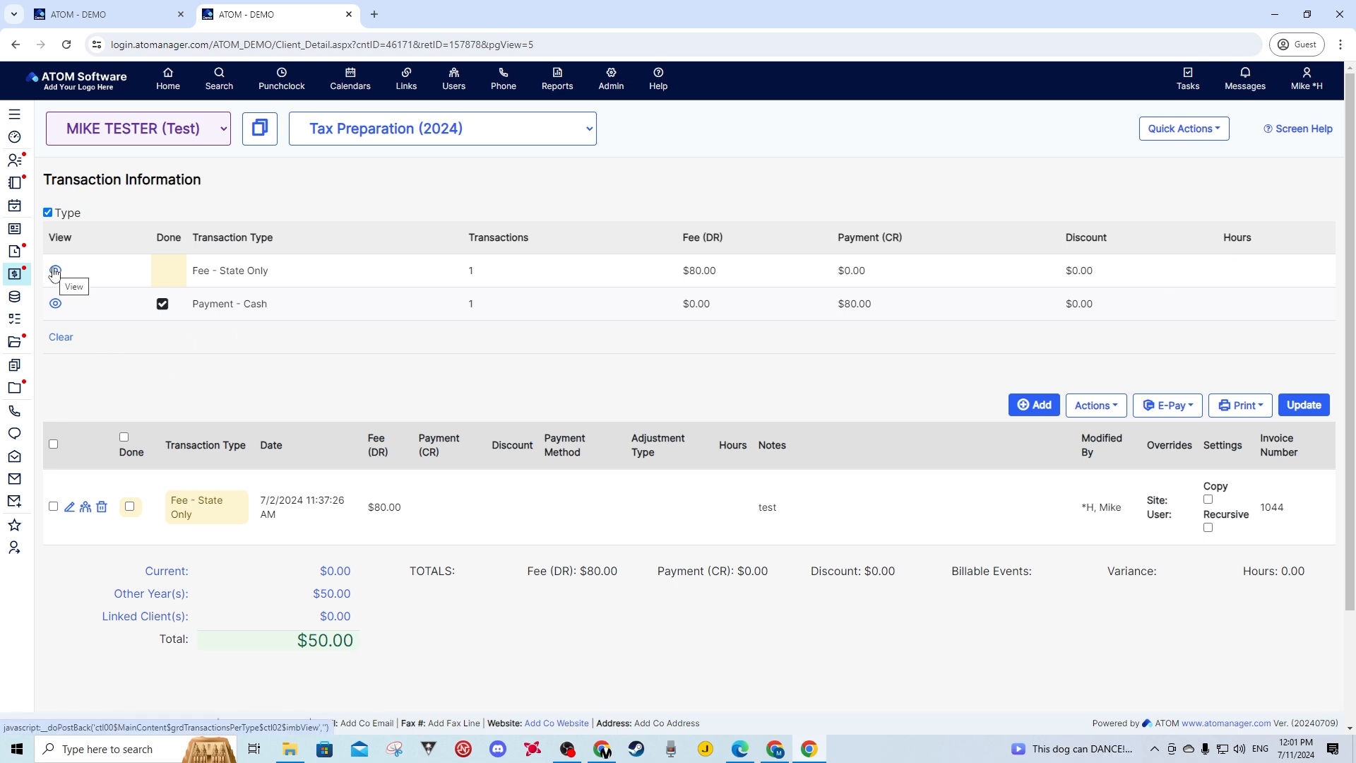
left_click(56, 304)
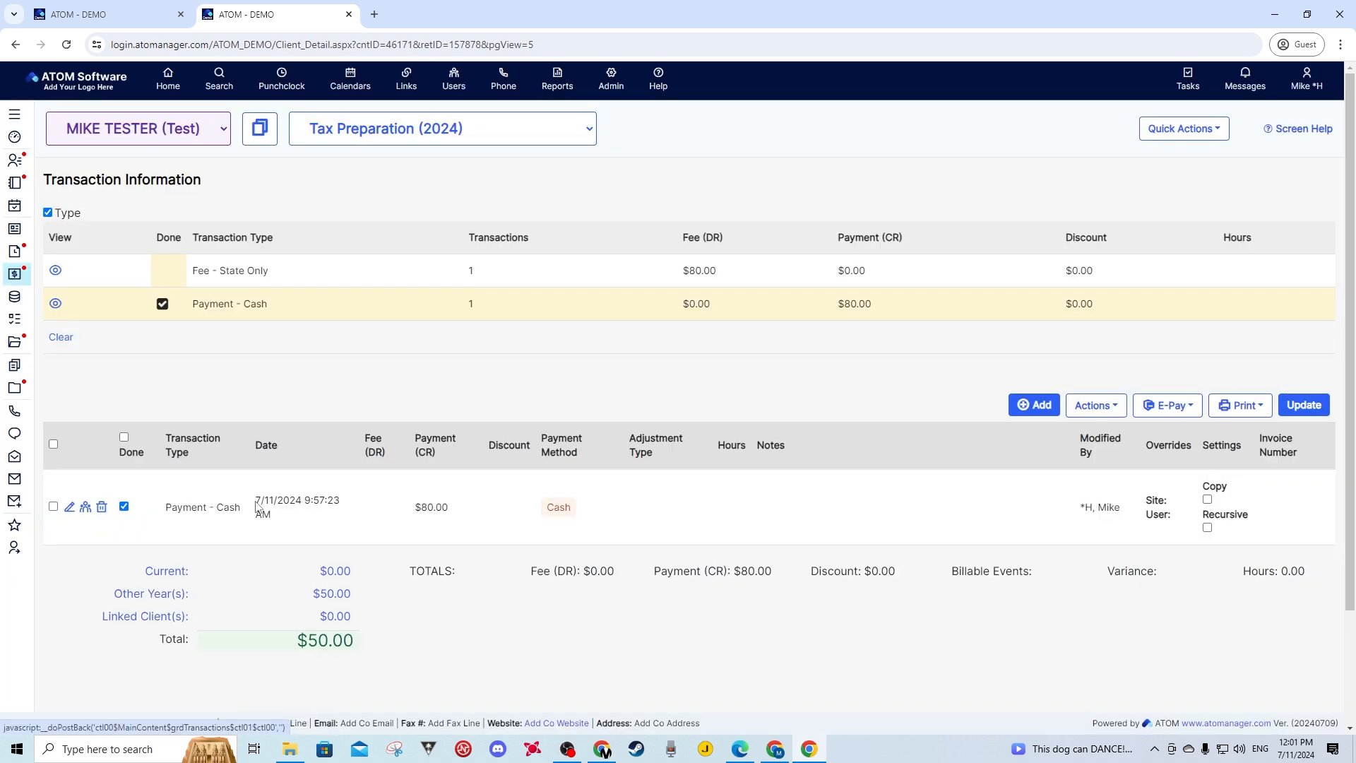
left_click(55, 273)
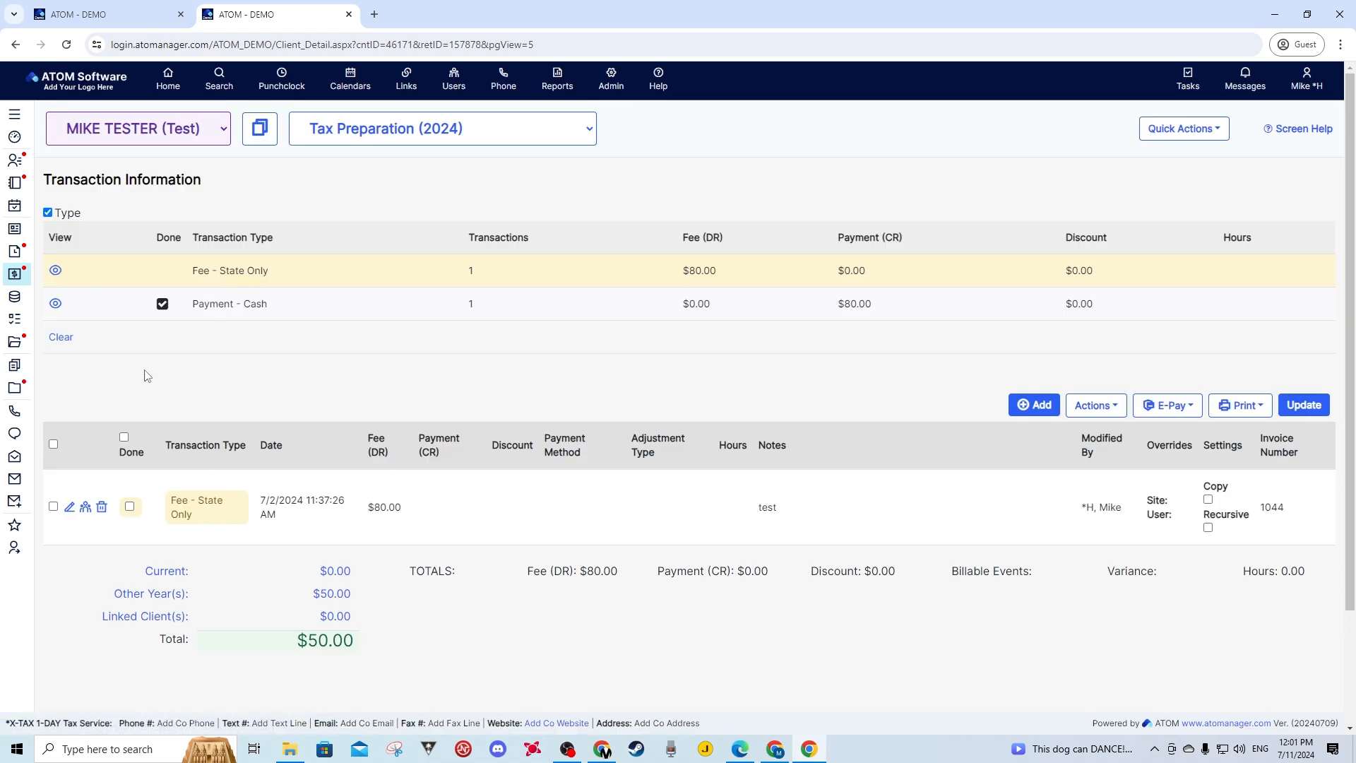
Clear the transaction type filter and hide the type summary to return to the full transaction list
left_click(64, 336)
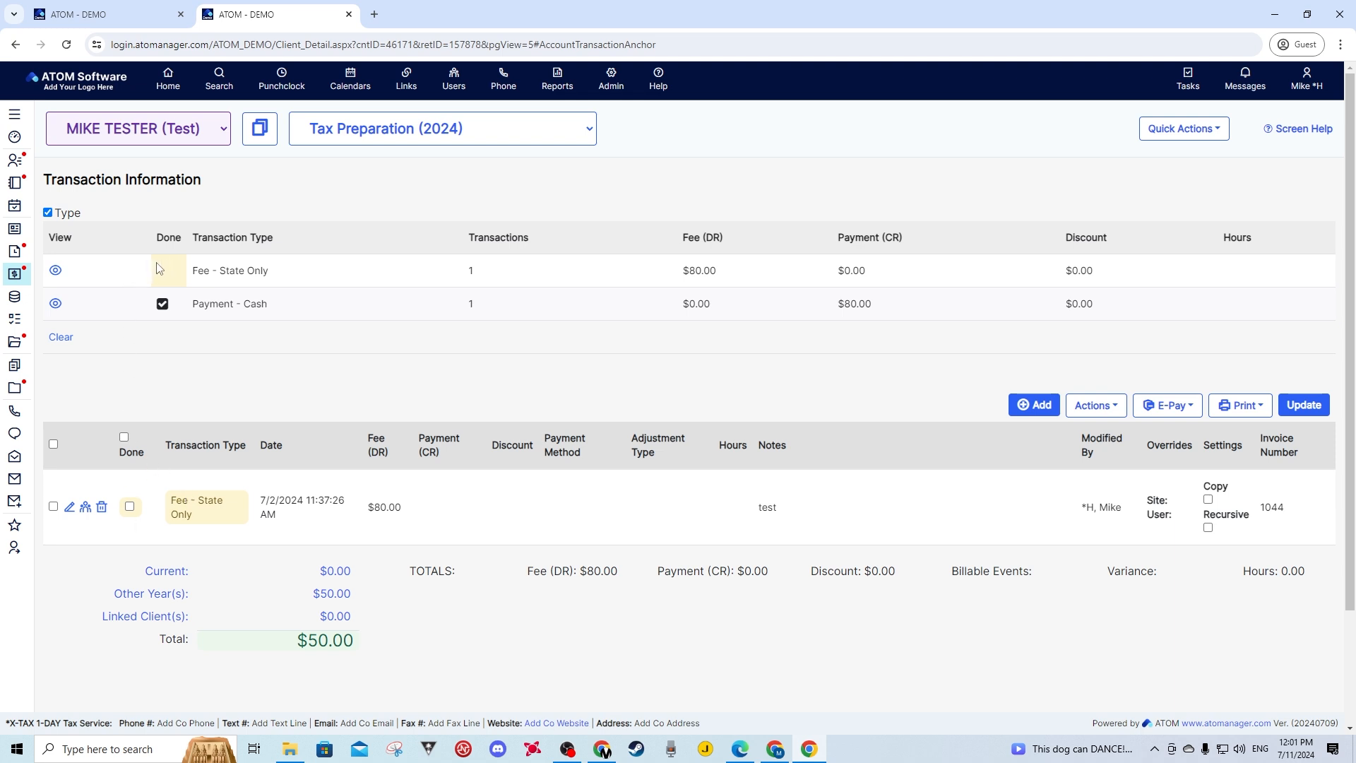
left_click(48, 213)
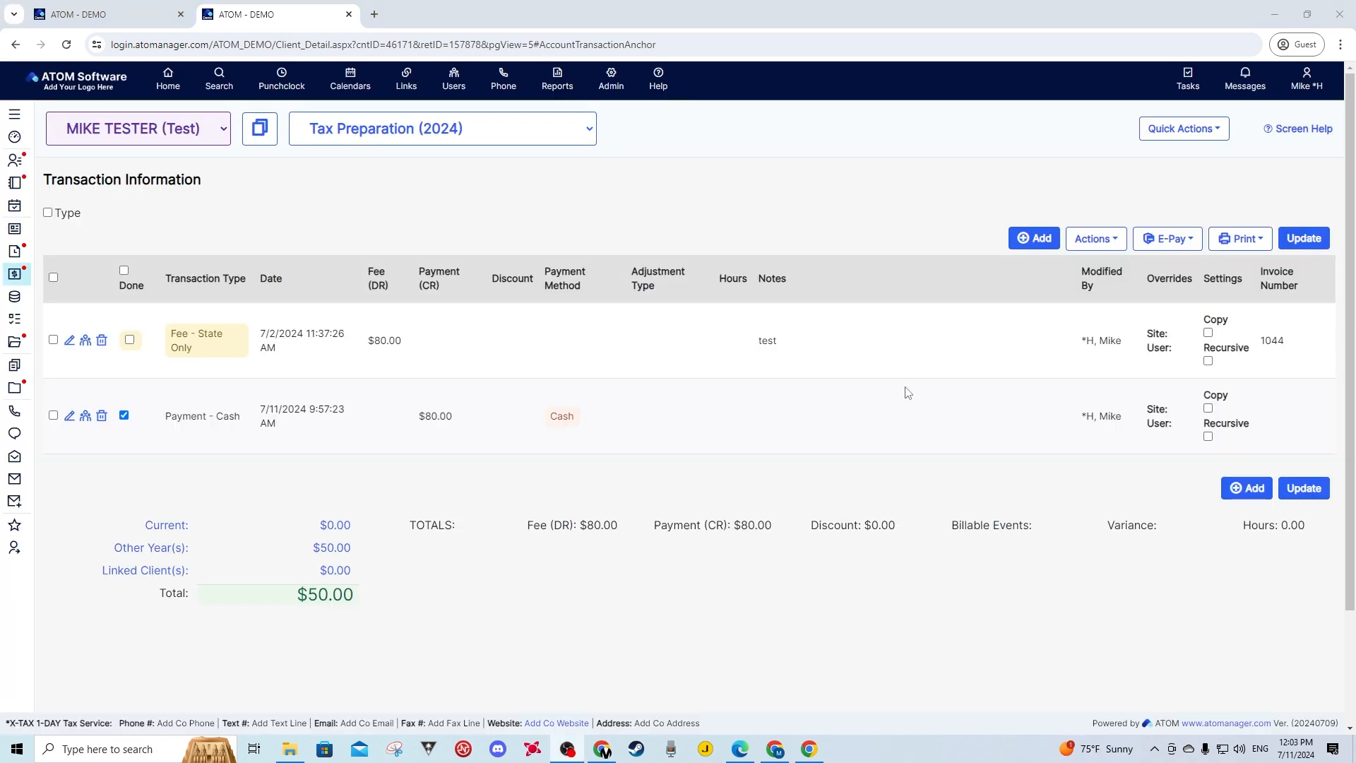
left_click(48, 213)
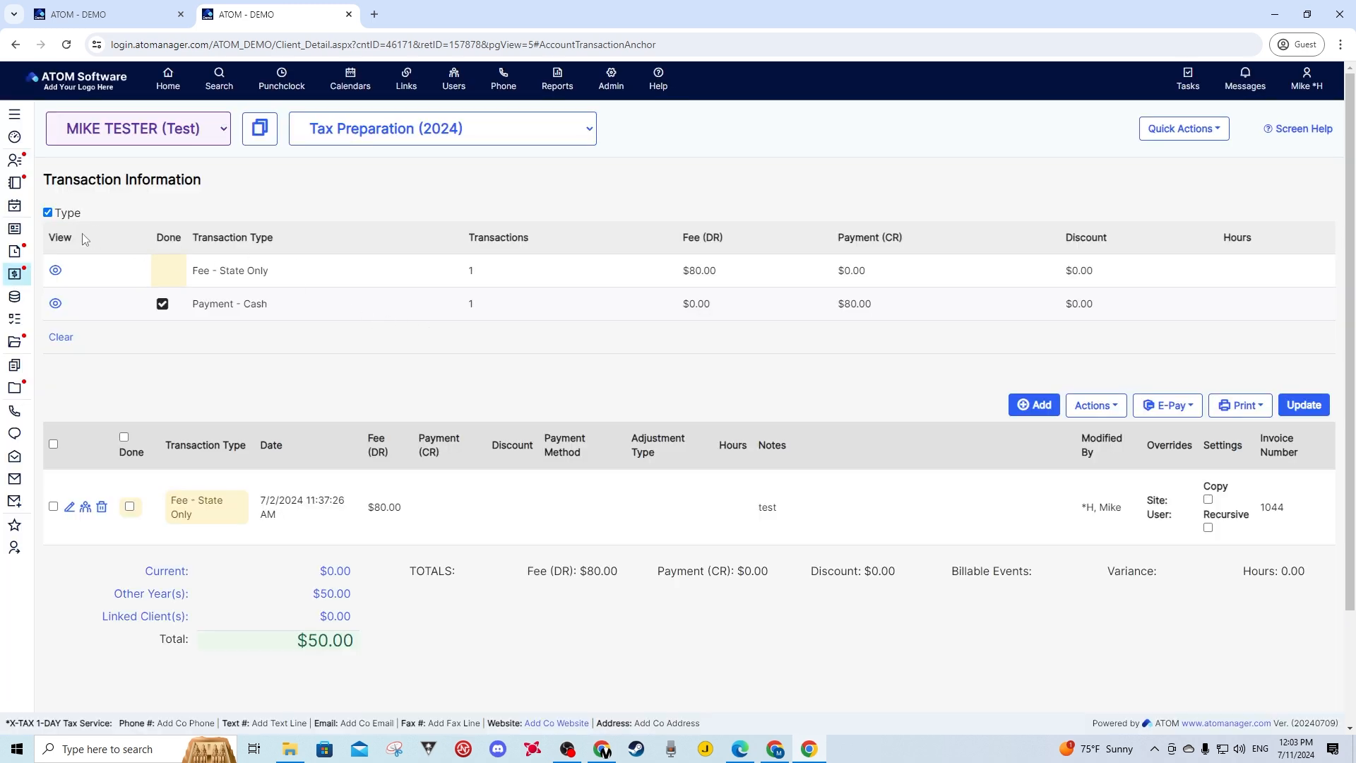
left_click(48, 213)
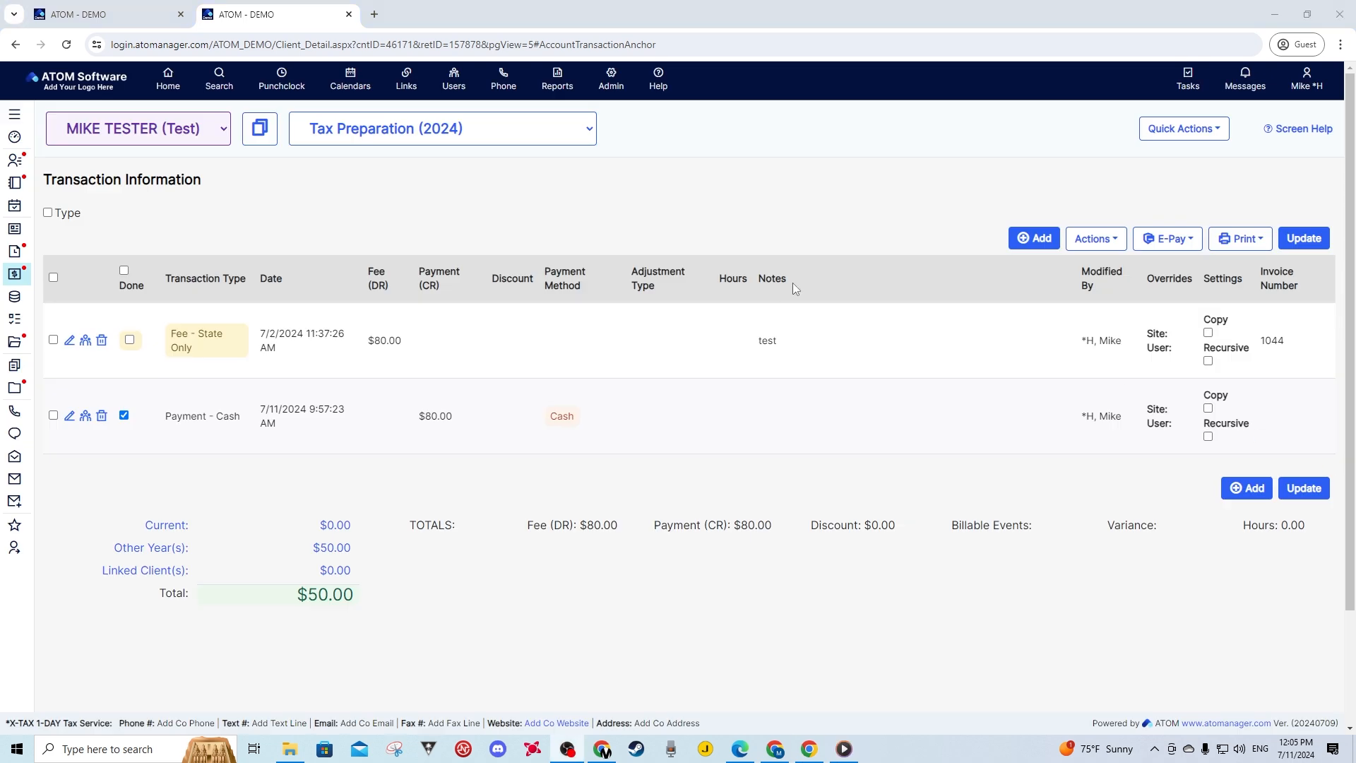
Add and save a Fee - Tax Prep transaction with a fee of 50 and the note "Test 2"
left_click(1026, 242)
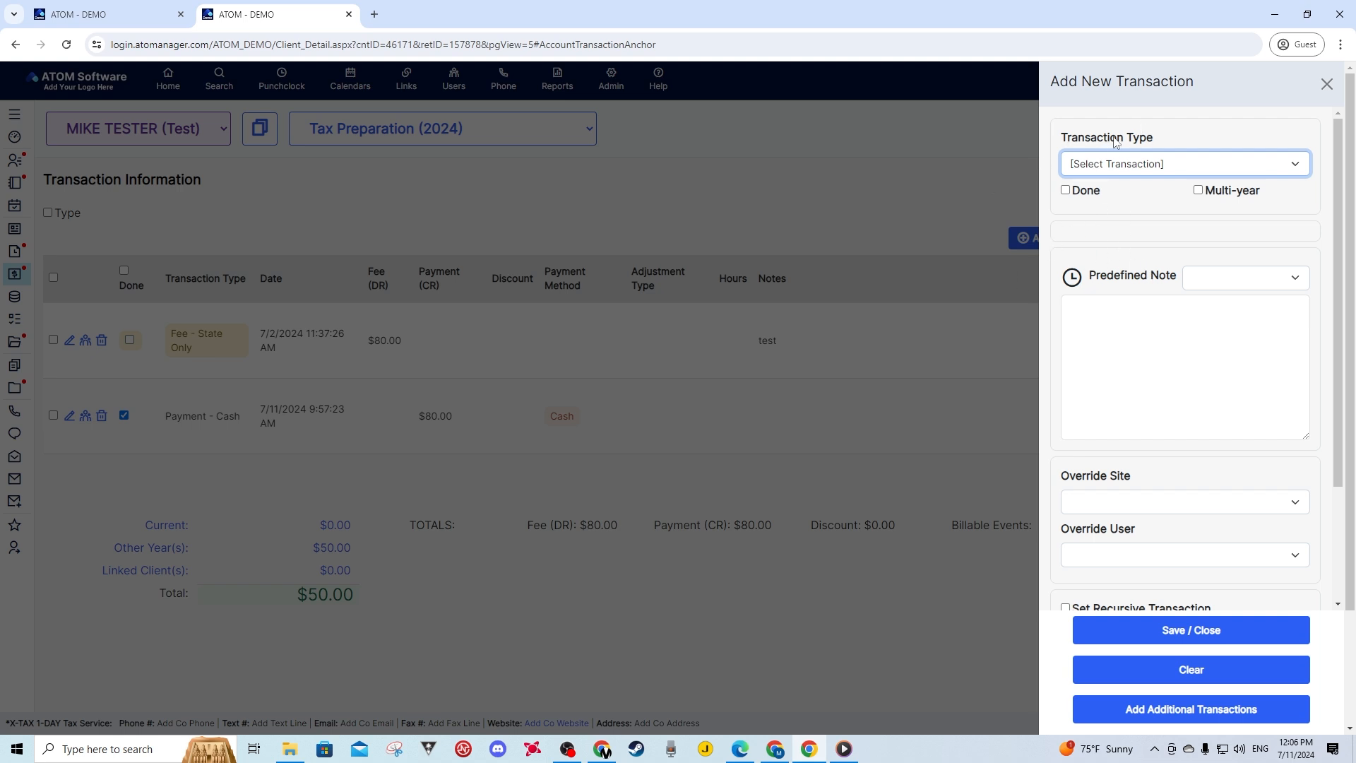
left_click(1132, 162)
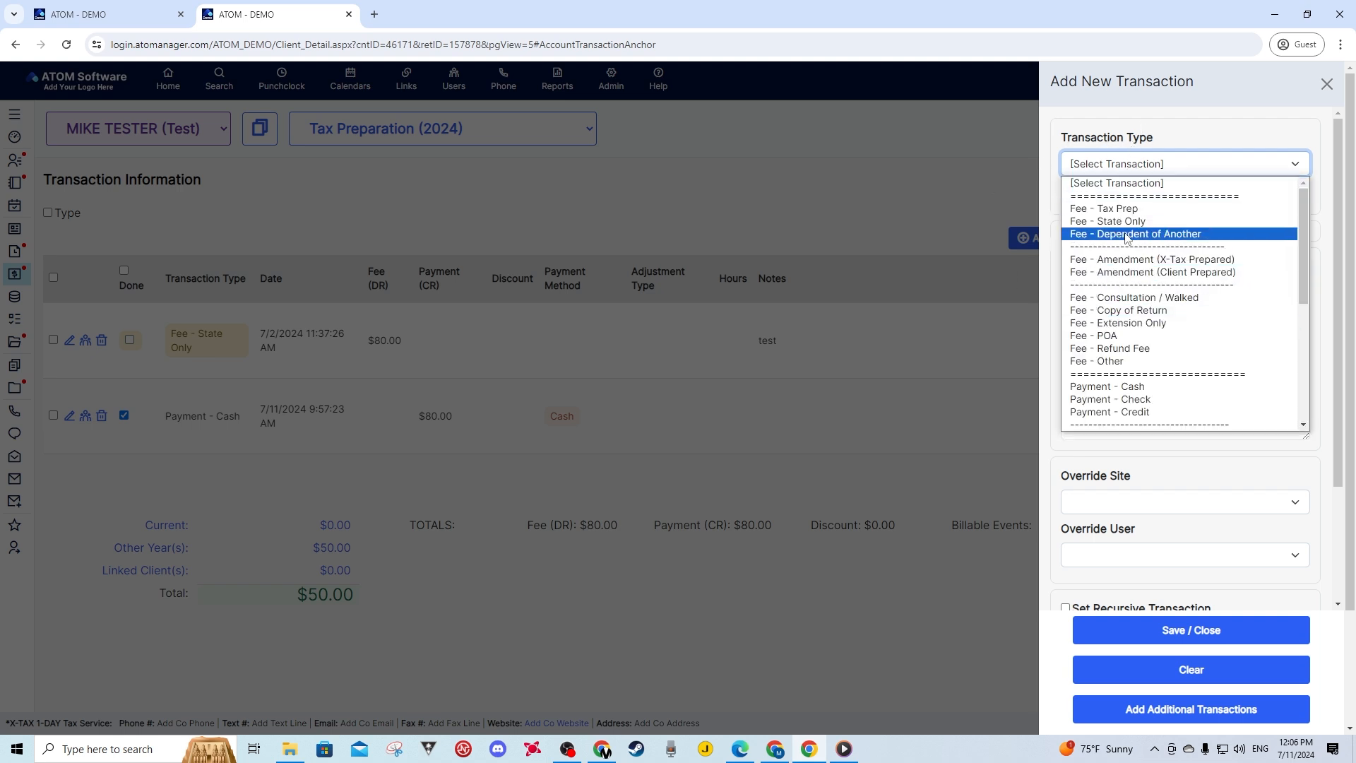
left_click(1110, 209)
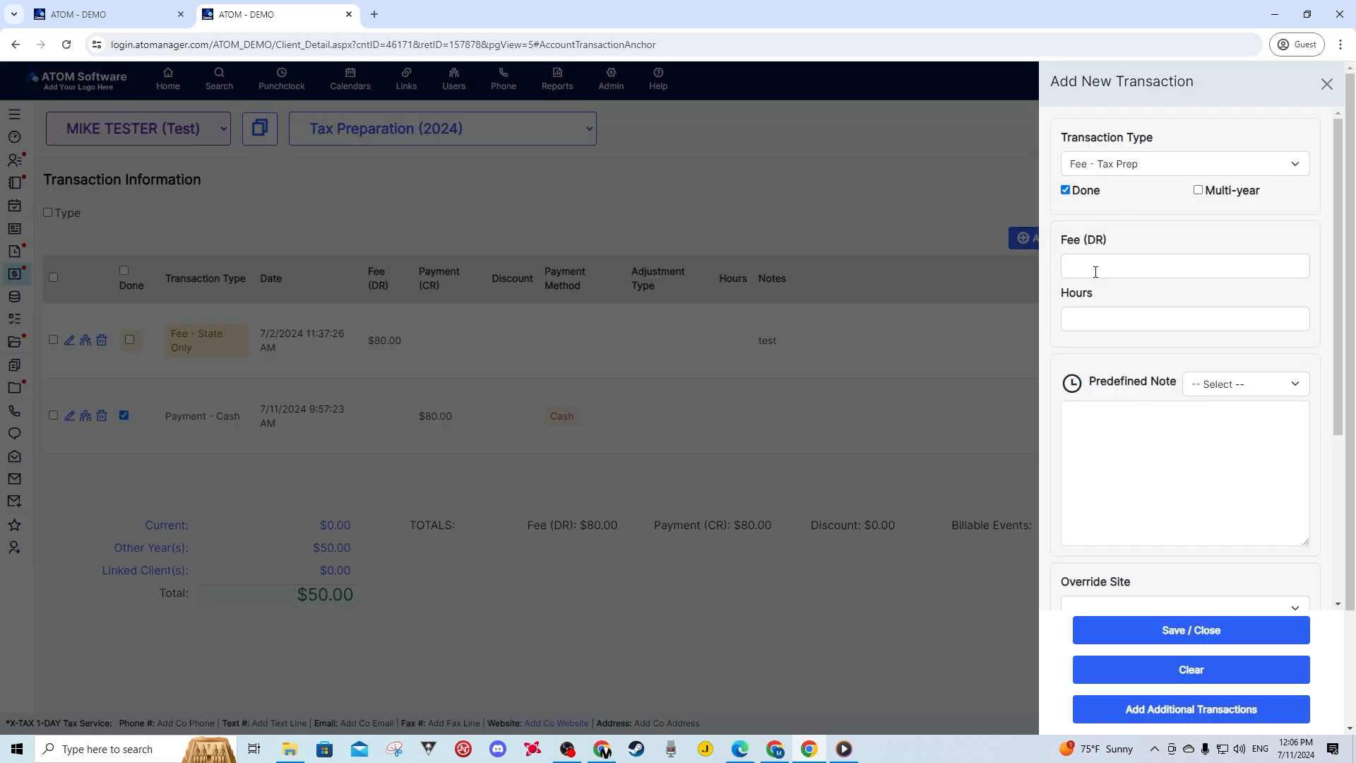
left_click(1095, 270)
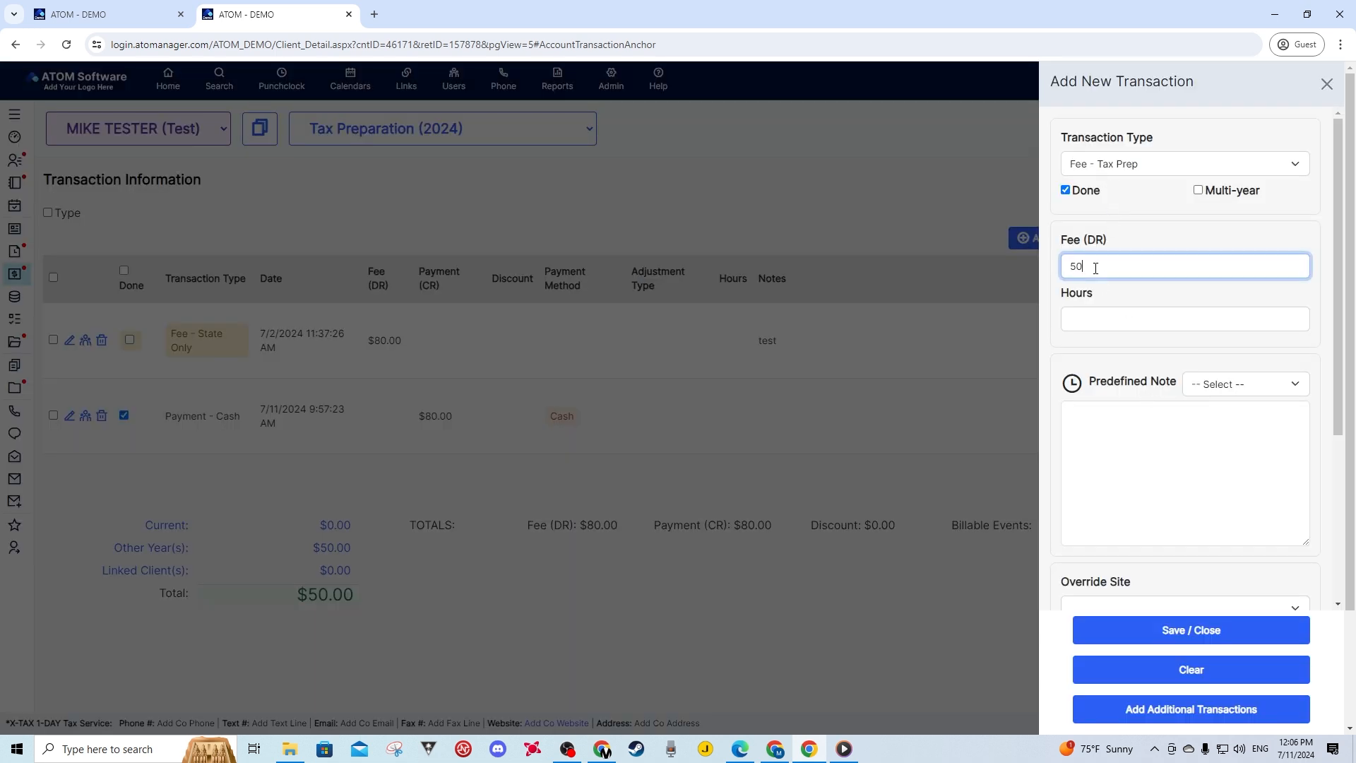
left_click(1208, 391)
left_click(1094, 427)
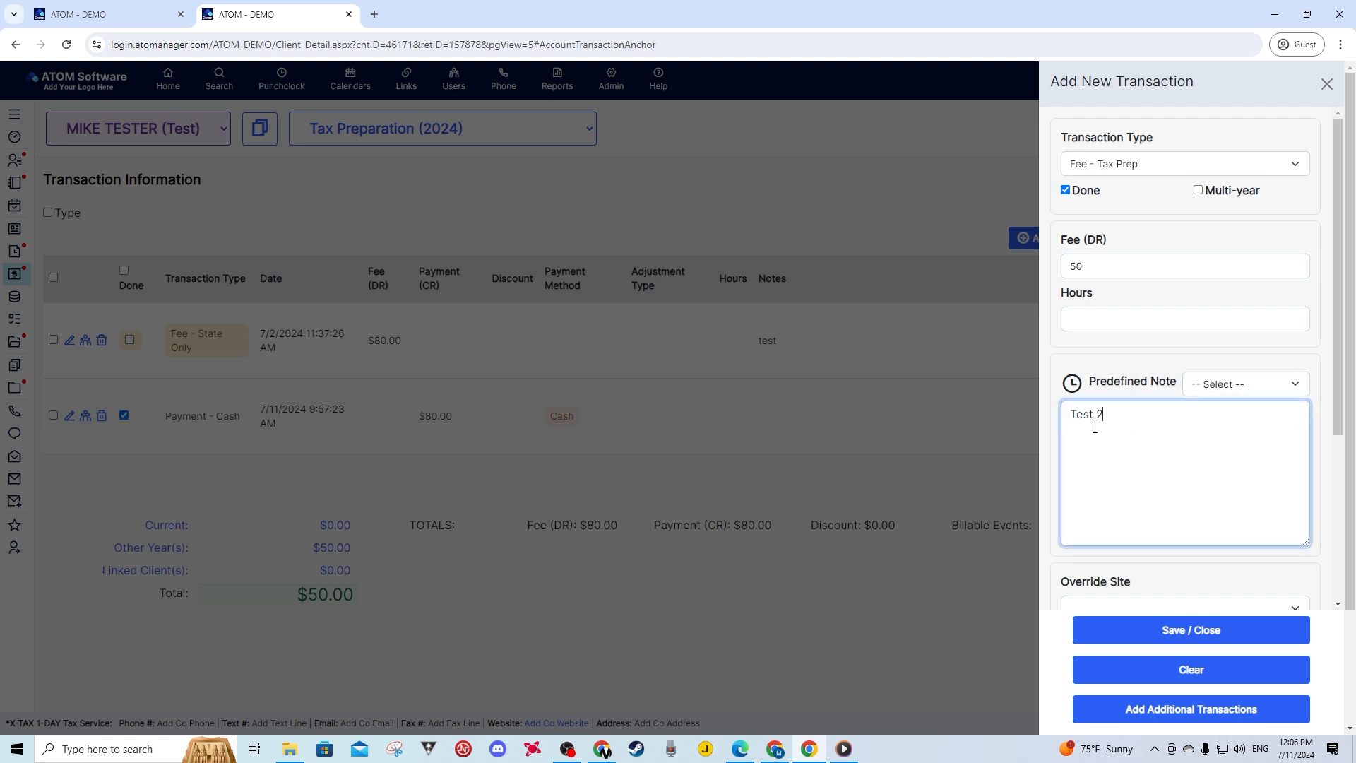
scroll(1101, 427, "down", 4)
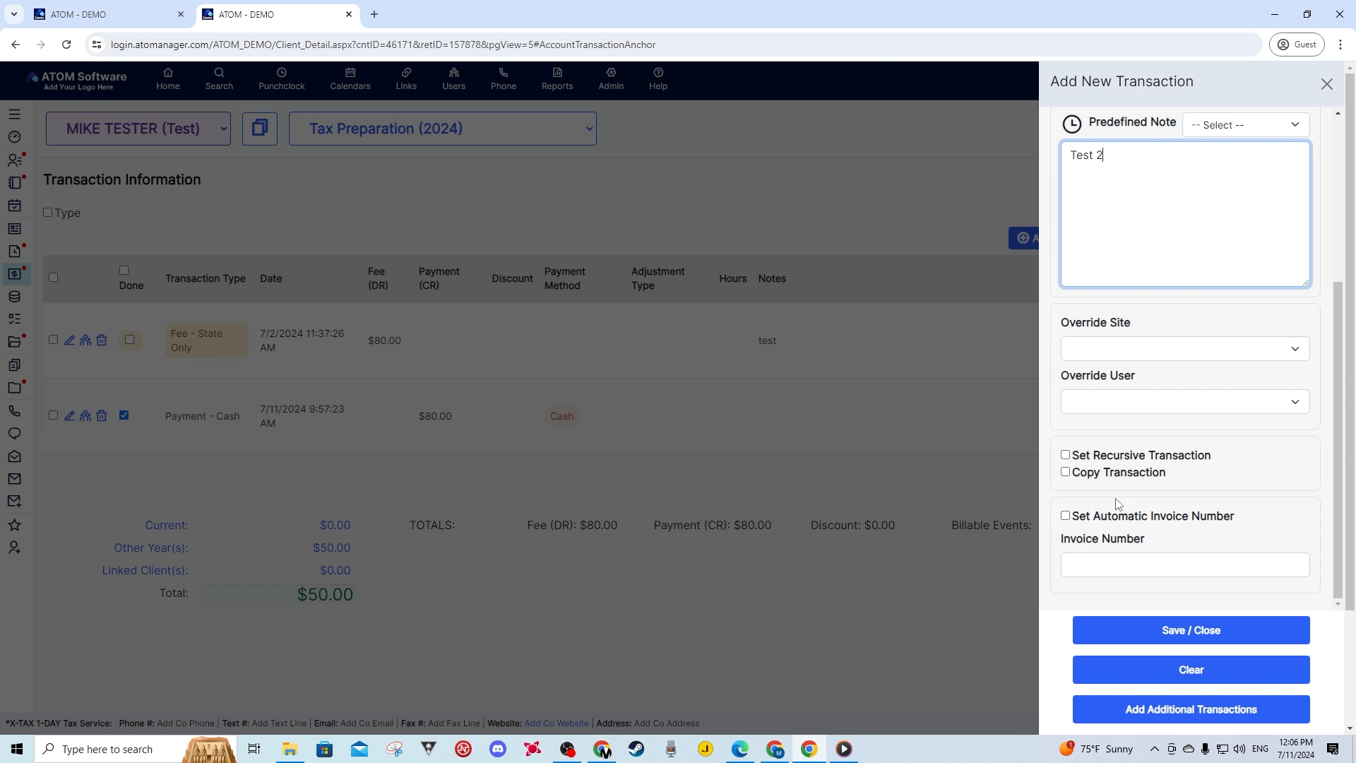
left_click(1186, 632)
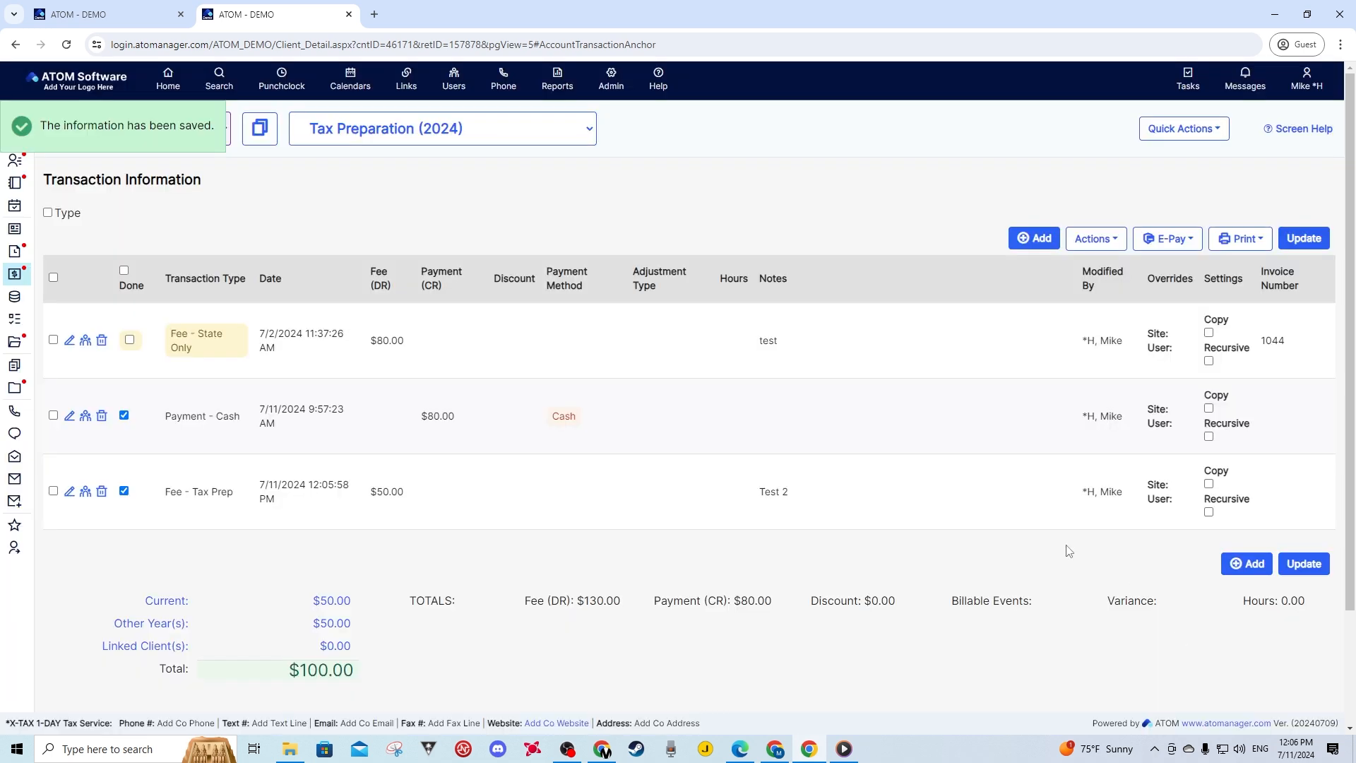
left_click_drag(404, 496, 382, 494)
left_click(445, 507)
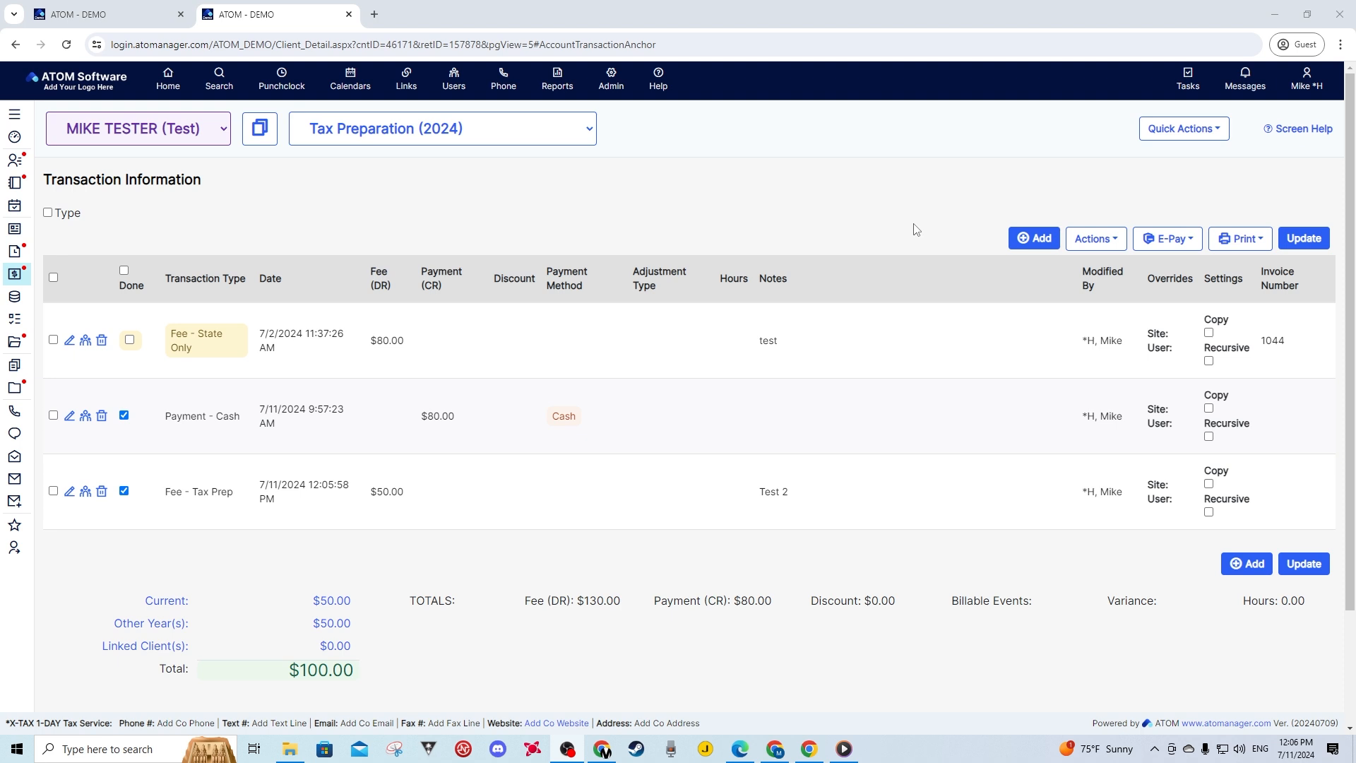
Add and save a Payment - Check transaction with a payment of 50.0000, payment method Check and the note "1234"
left_click(1031, 241)
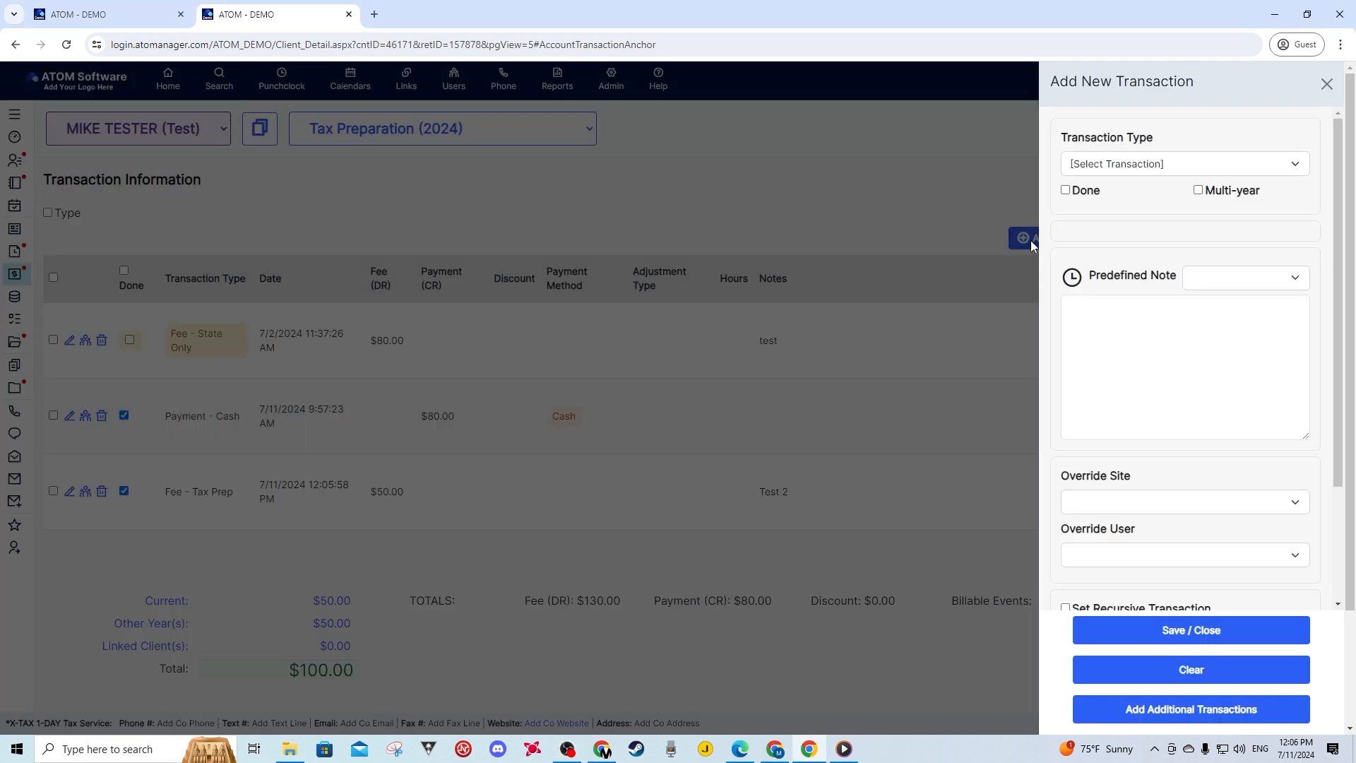
left_click(1117, 167)
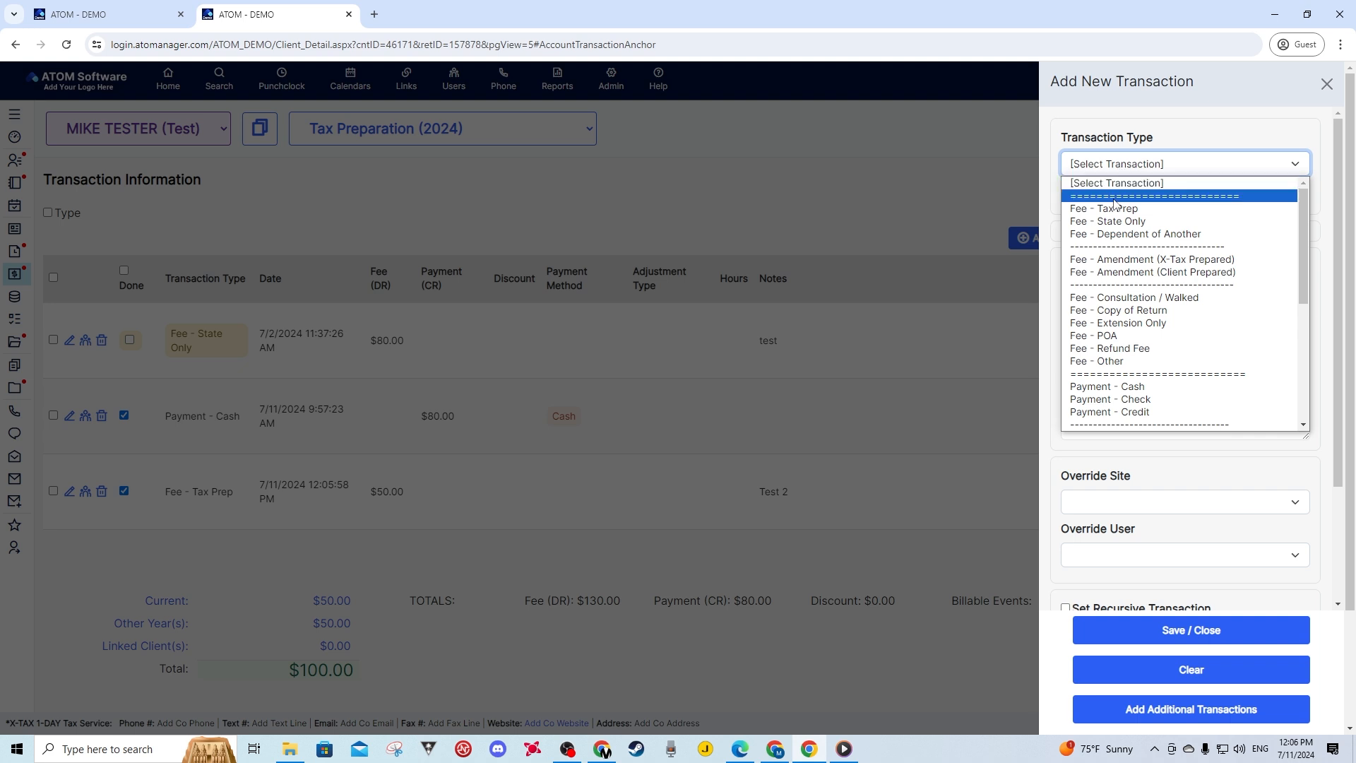
scroll(1116, 319, "down", 3)
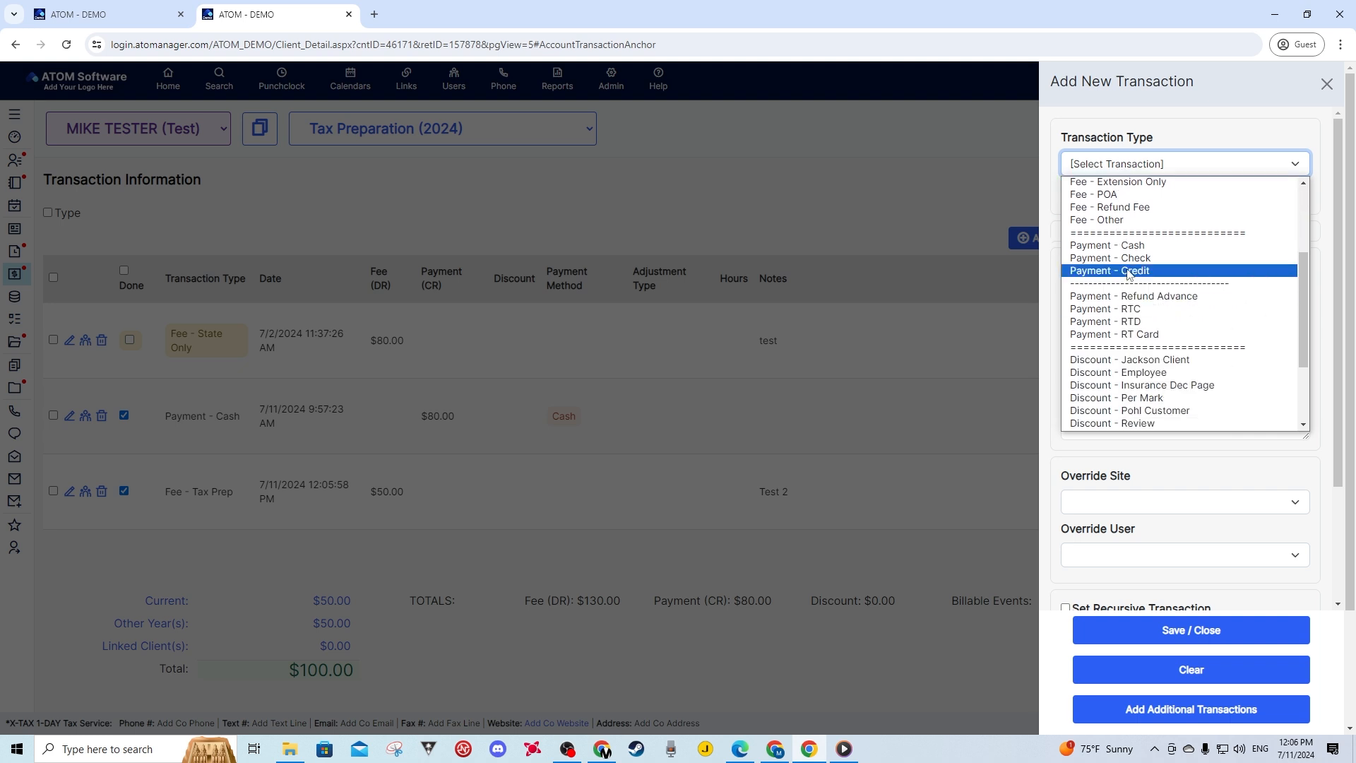
left_click(1111, 258)
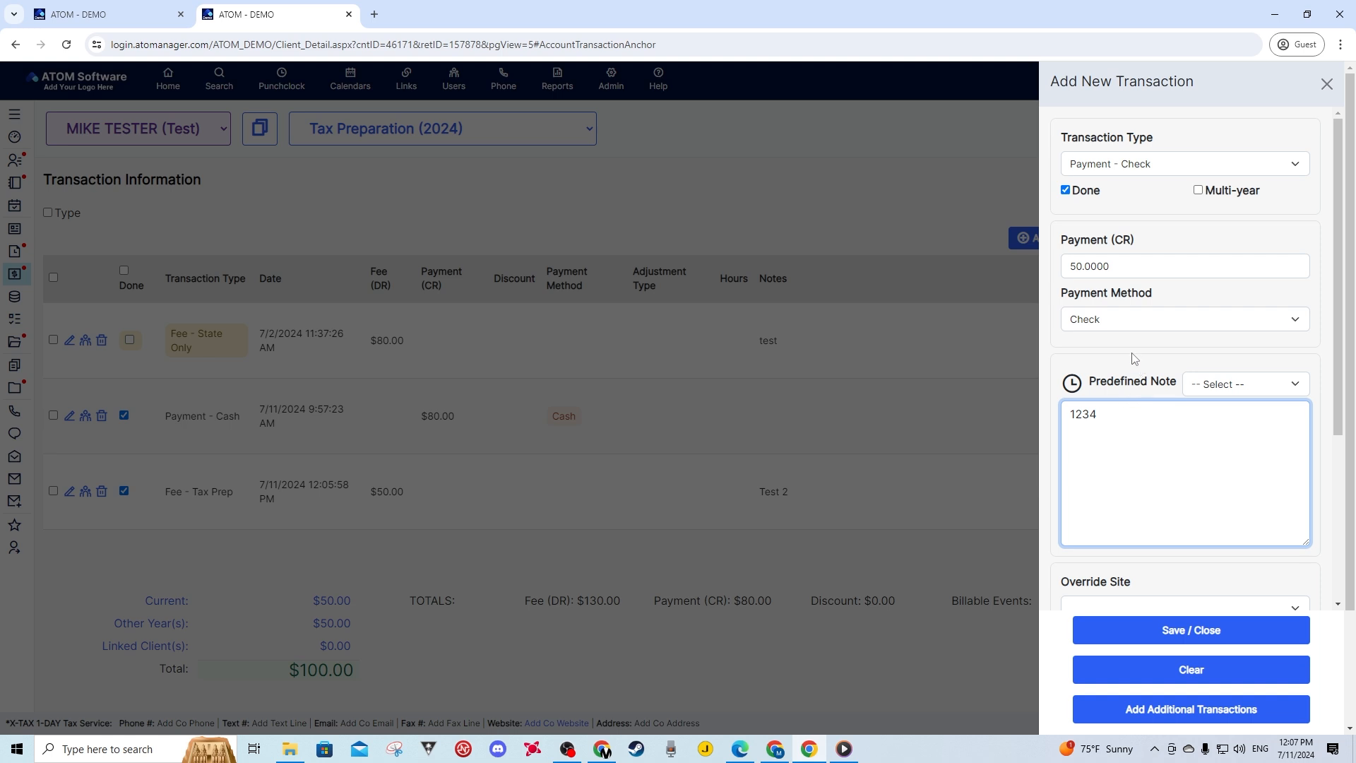
scroll(1115, 409, "down", 1)
left_click(1159, 627)
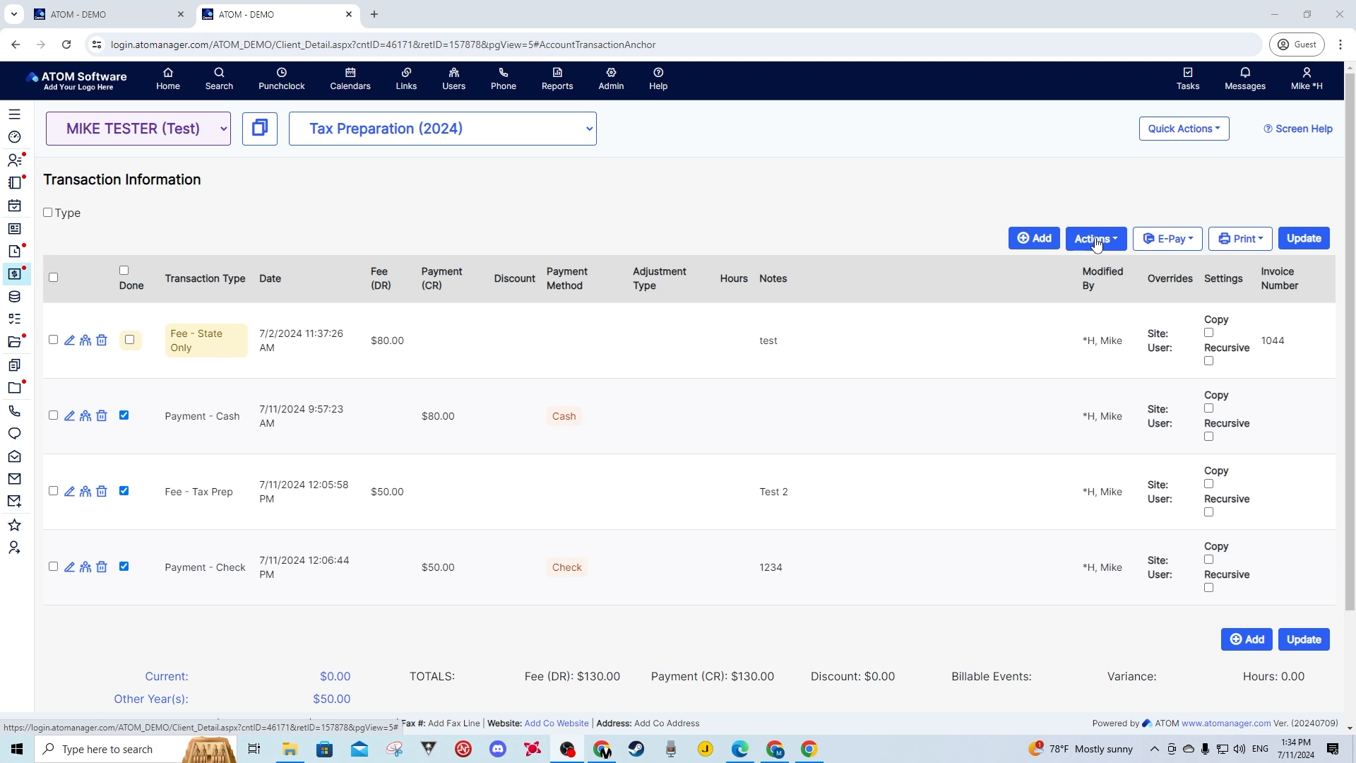
Select the Fee - State Only and Payment - Cash transactions and review the delete and export actions available for them
left_click(1096, 240)
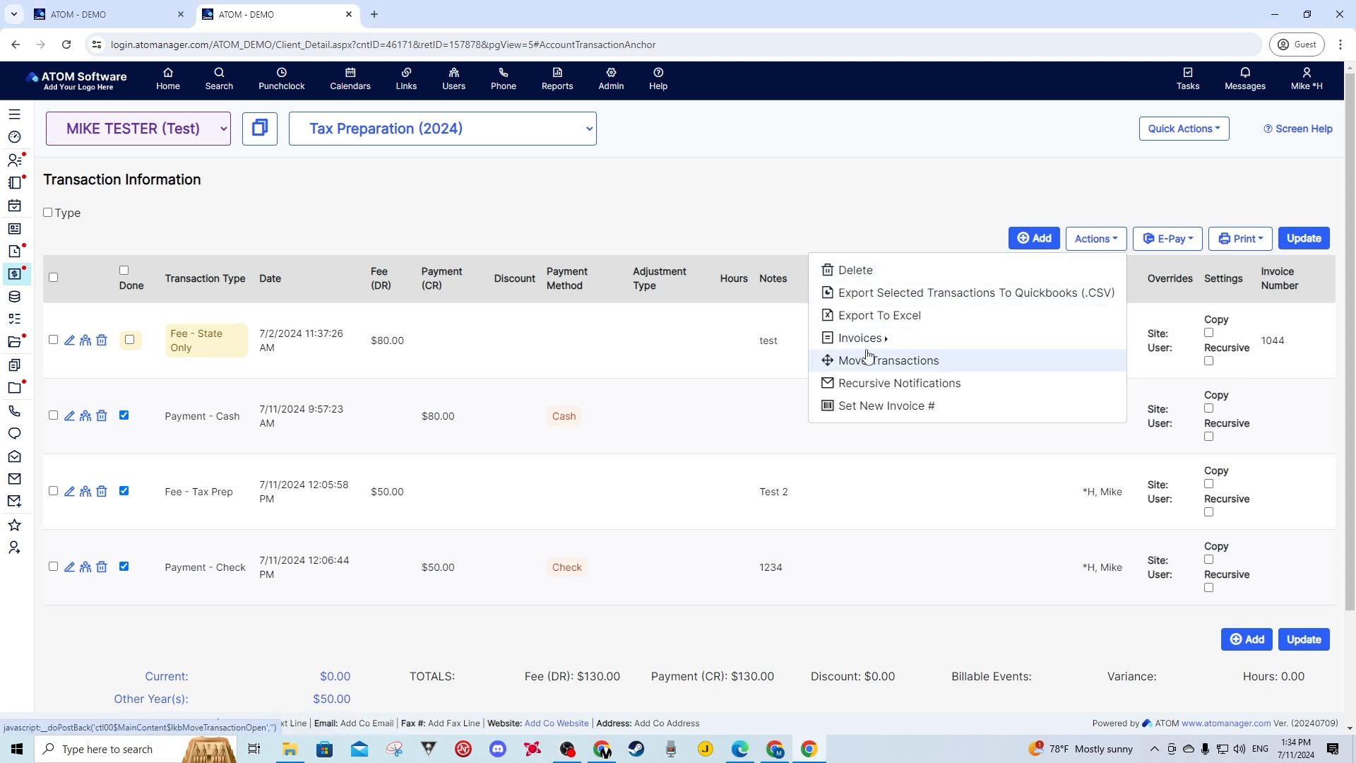
left_click(856, 279)
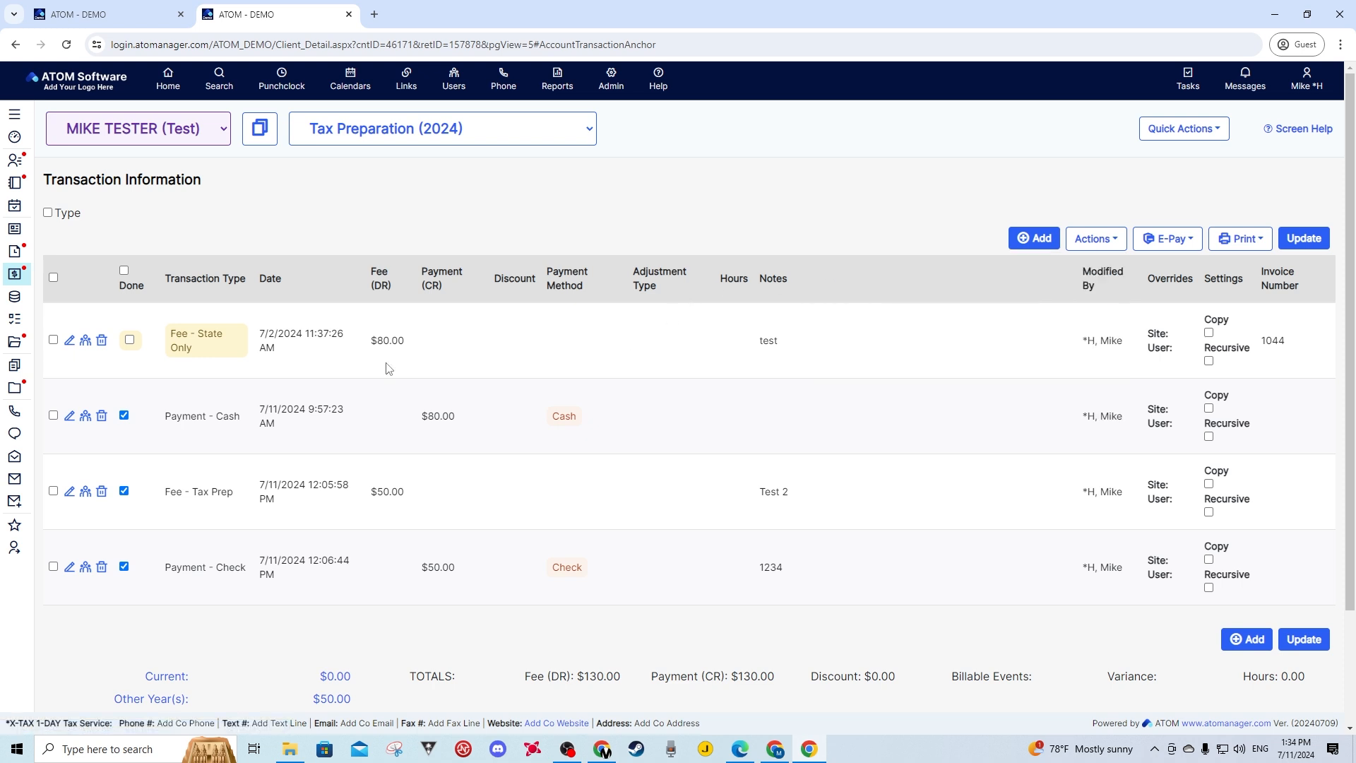
left_click(53, 340)
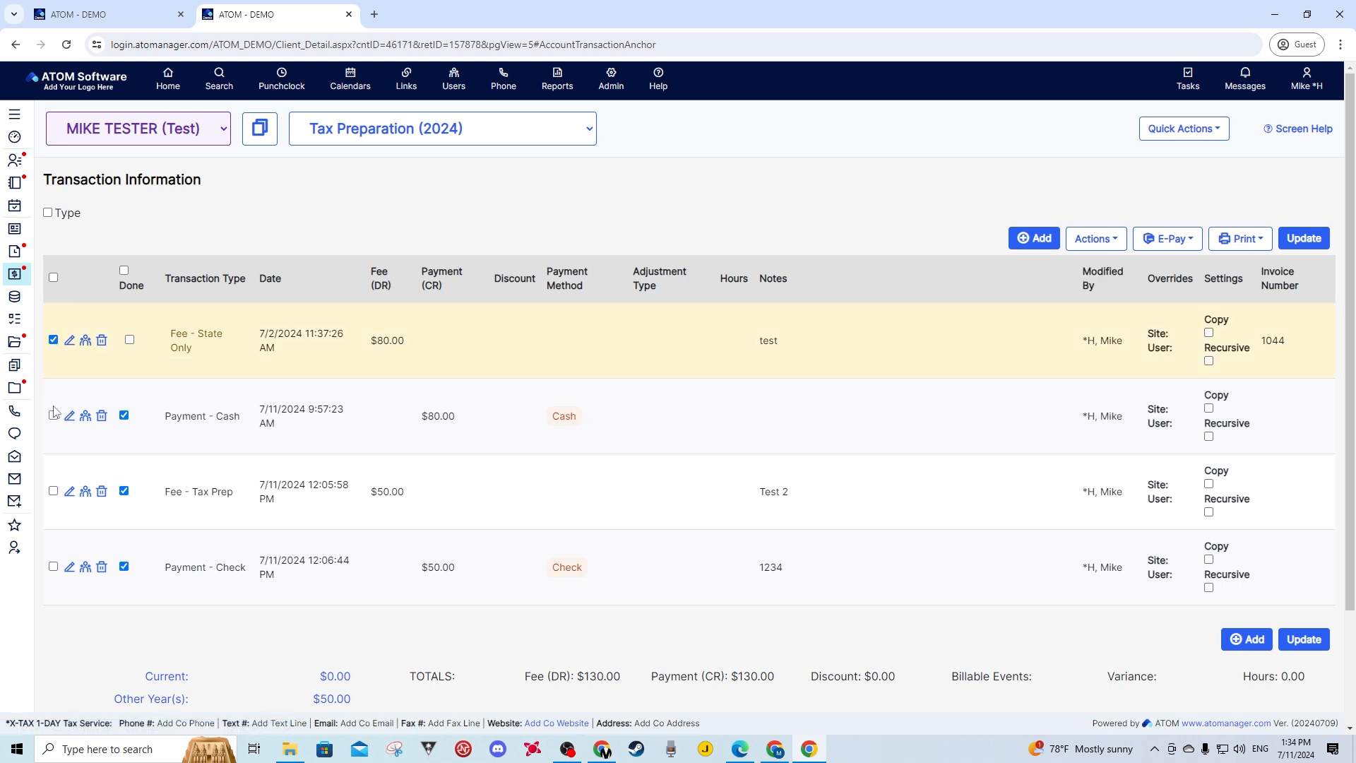
left_click(53, 416)
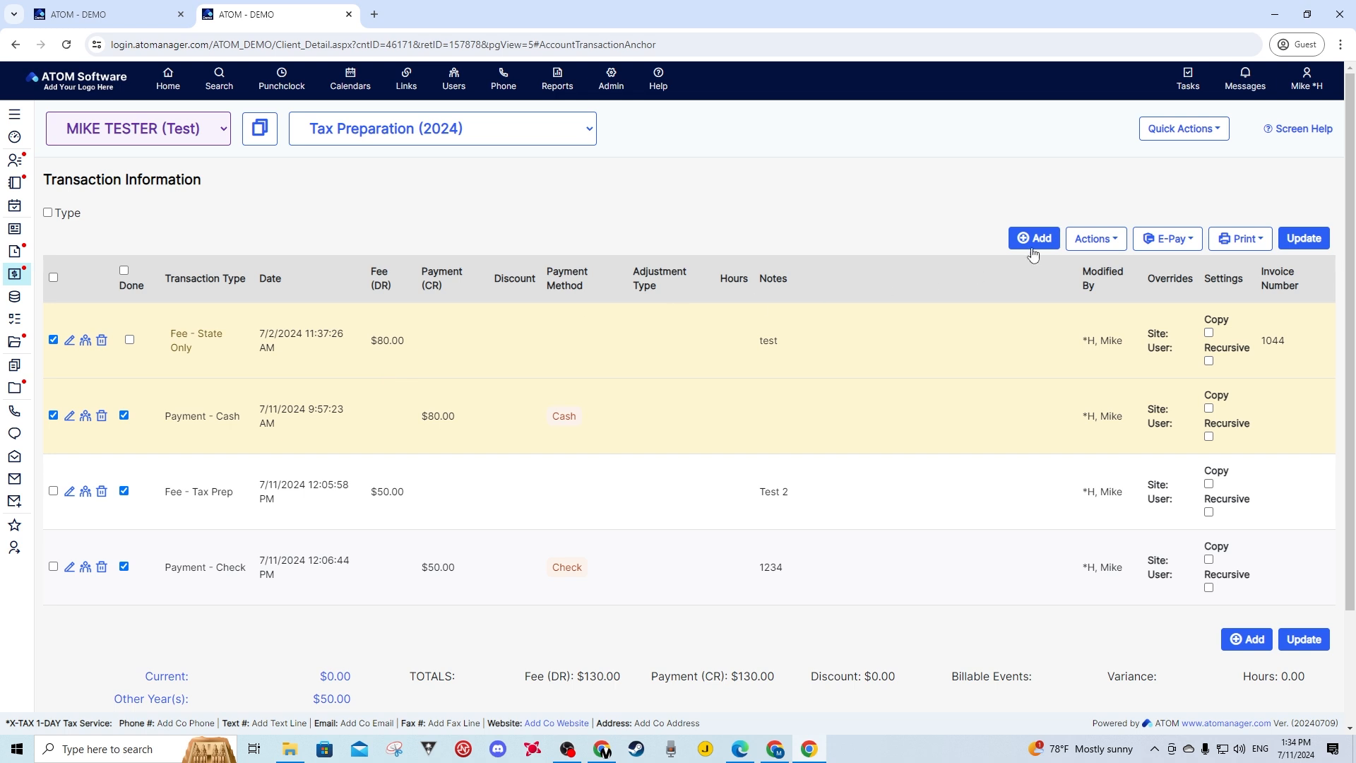
left_click(1091, 240)
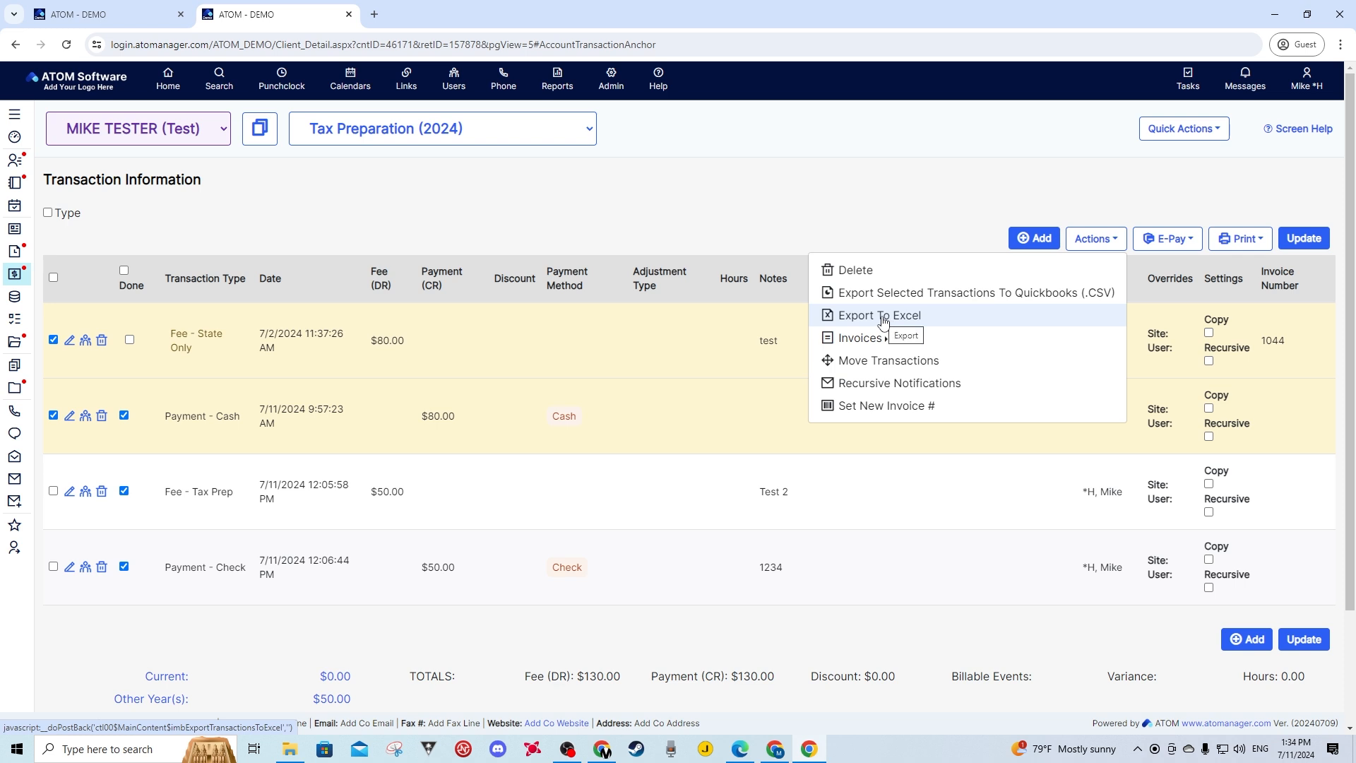
left_click(612, 498)
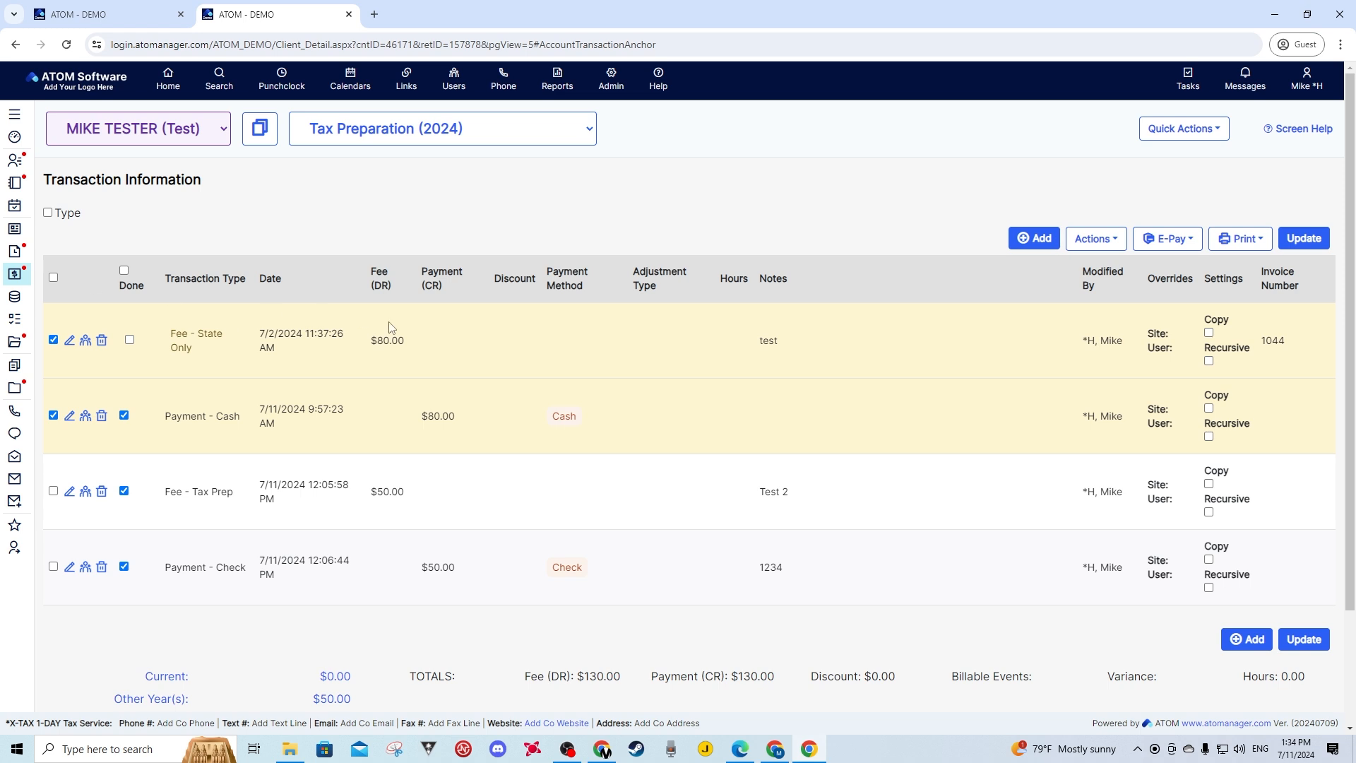
double_click(144, 286)
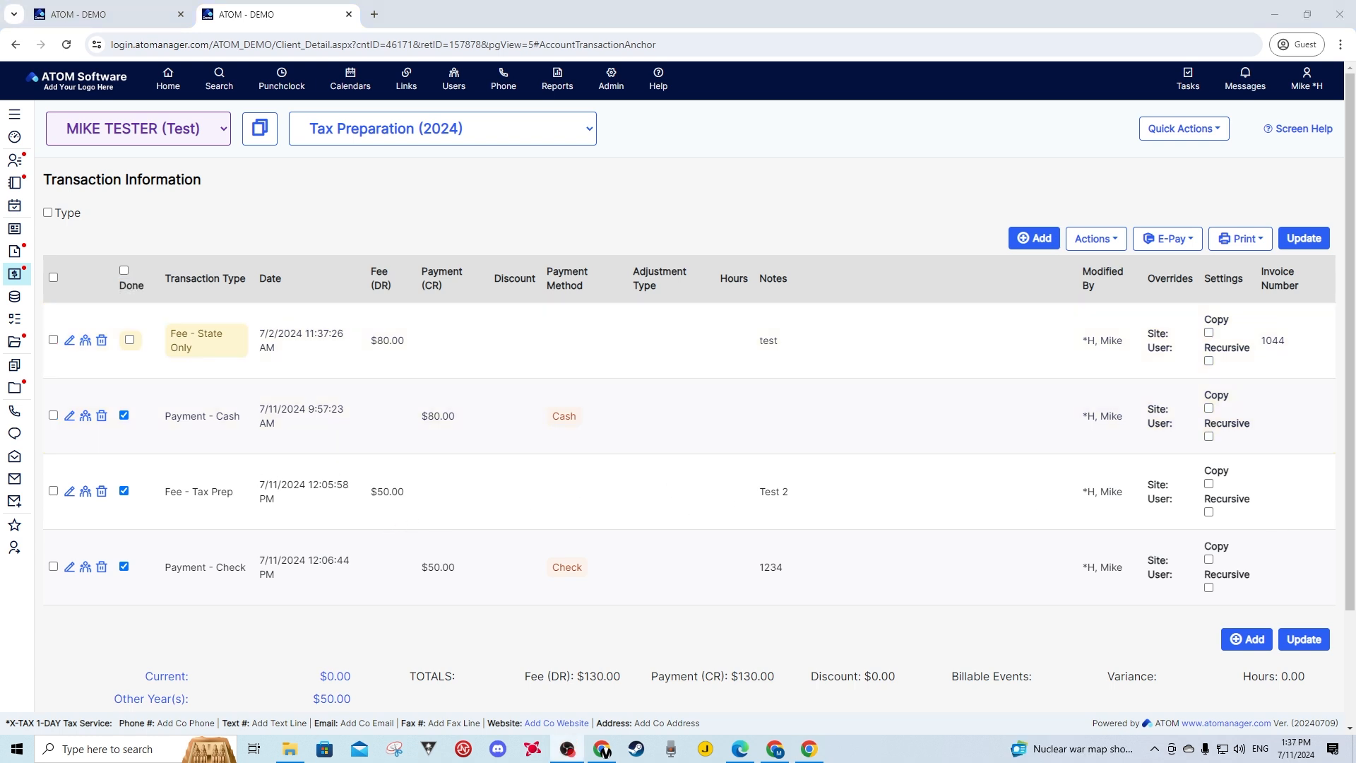
Start sending the client an email/TXT invoice notification and cancel it at the confirmation
left_click(1094, 239)
mouse_move(864, 341)
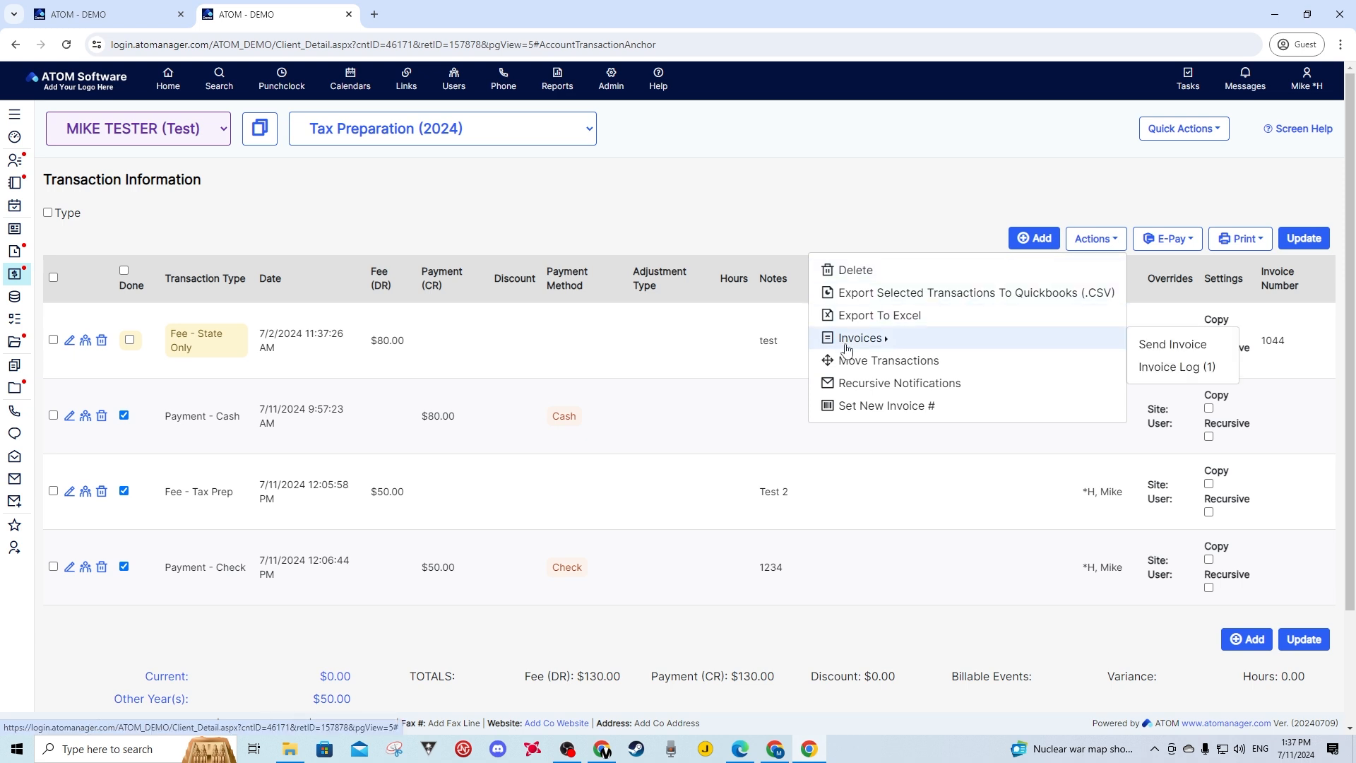
left_click(1175, 350)
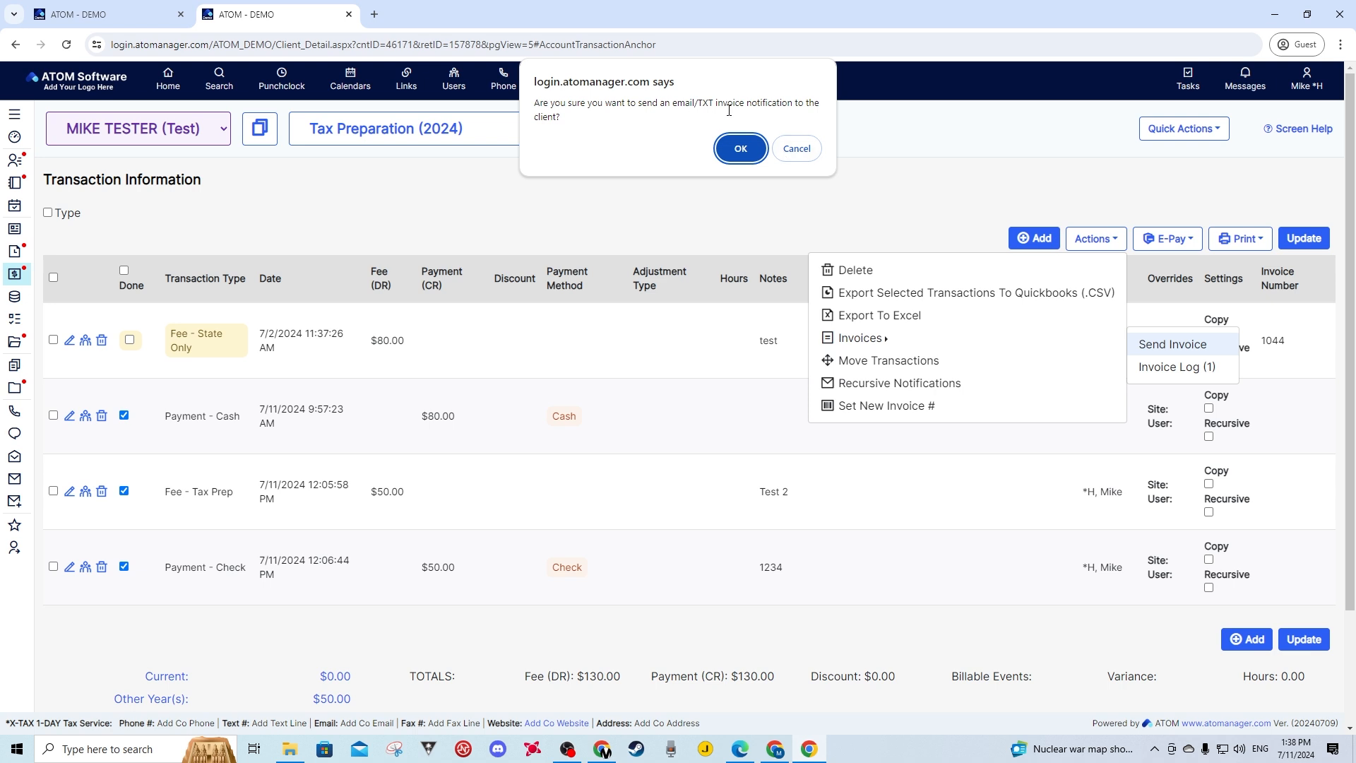
left_click(797, 148)
Locate the E-mail / TXT Templates option in the messaging administration and the Invoice Log for this account
left_click(612, 79)
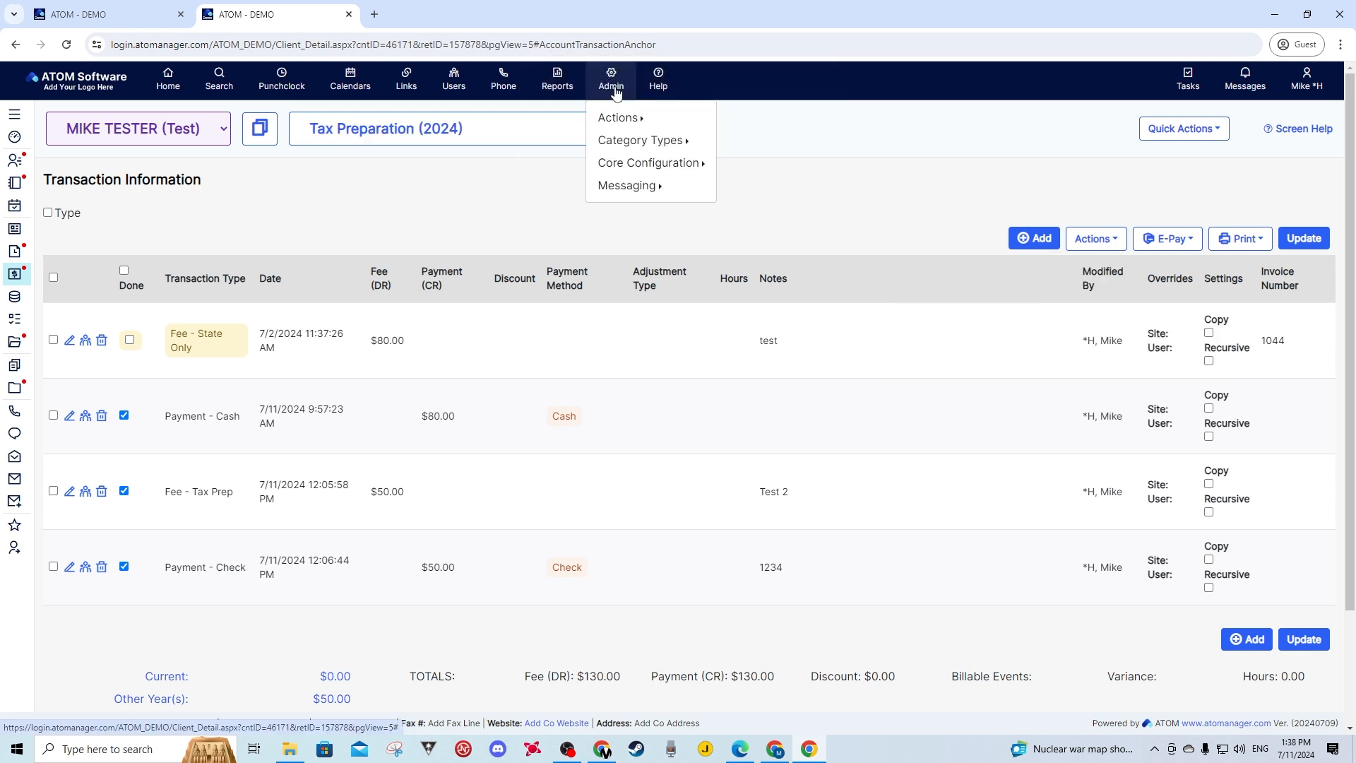
mouse_move(625, 186)
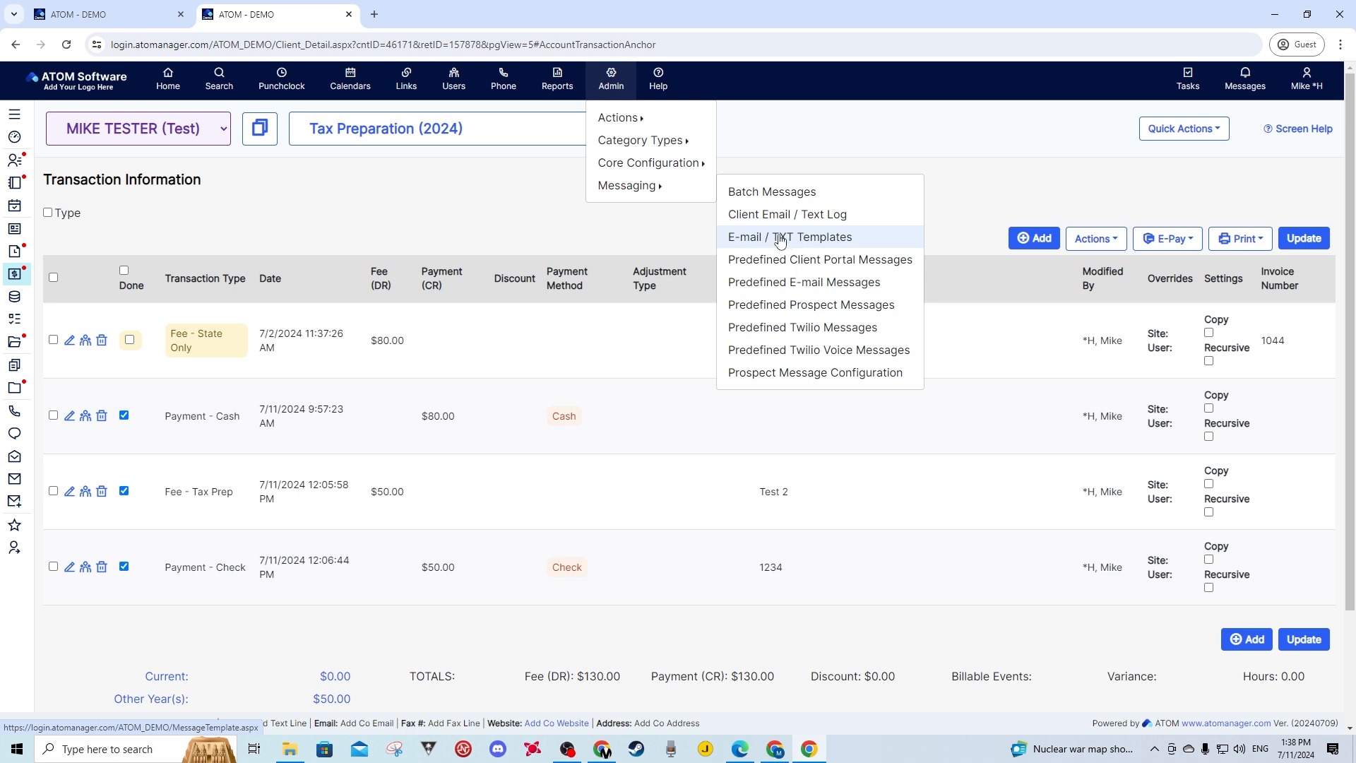
left_click(1094, 239)
mouse_move(877, 339)
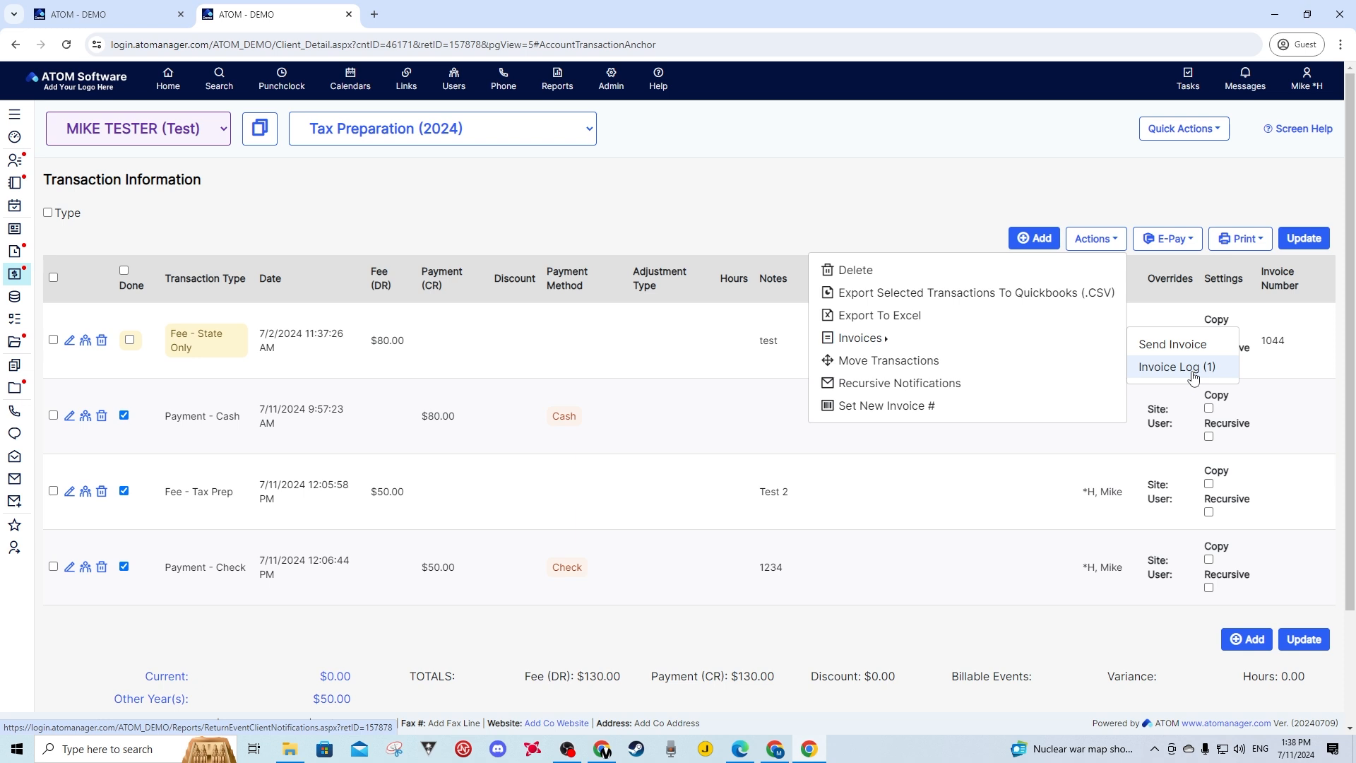
Review the account years offered as destinations for moving transactions, and close the move settings without moving anything
left_click(883, 366)
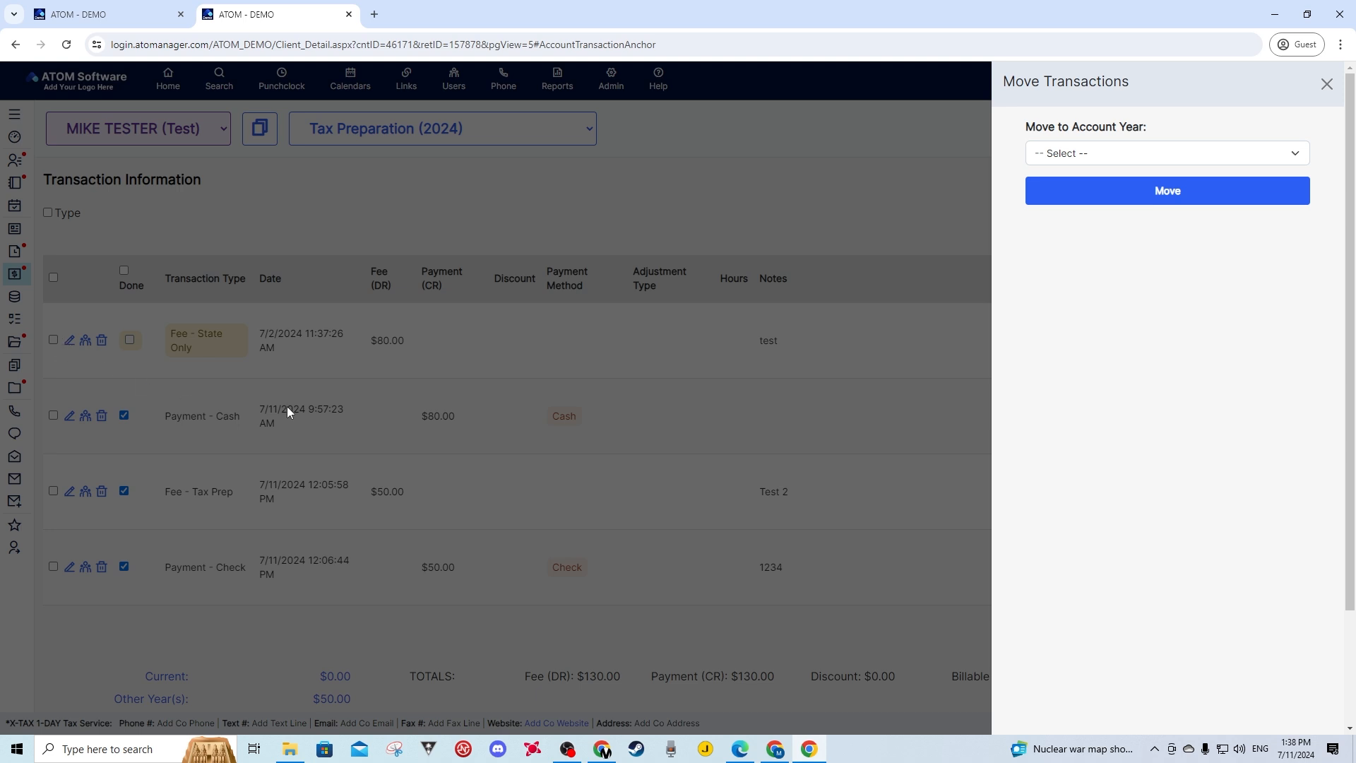
left_click(1100, 148)
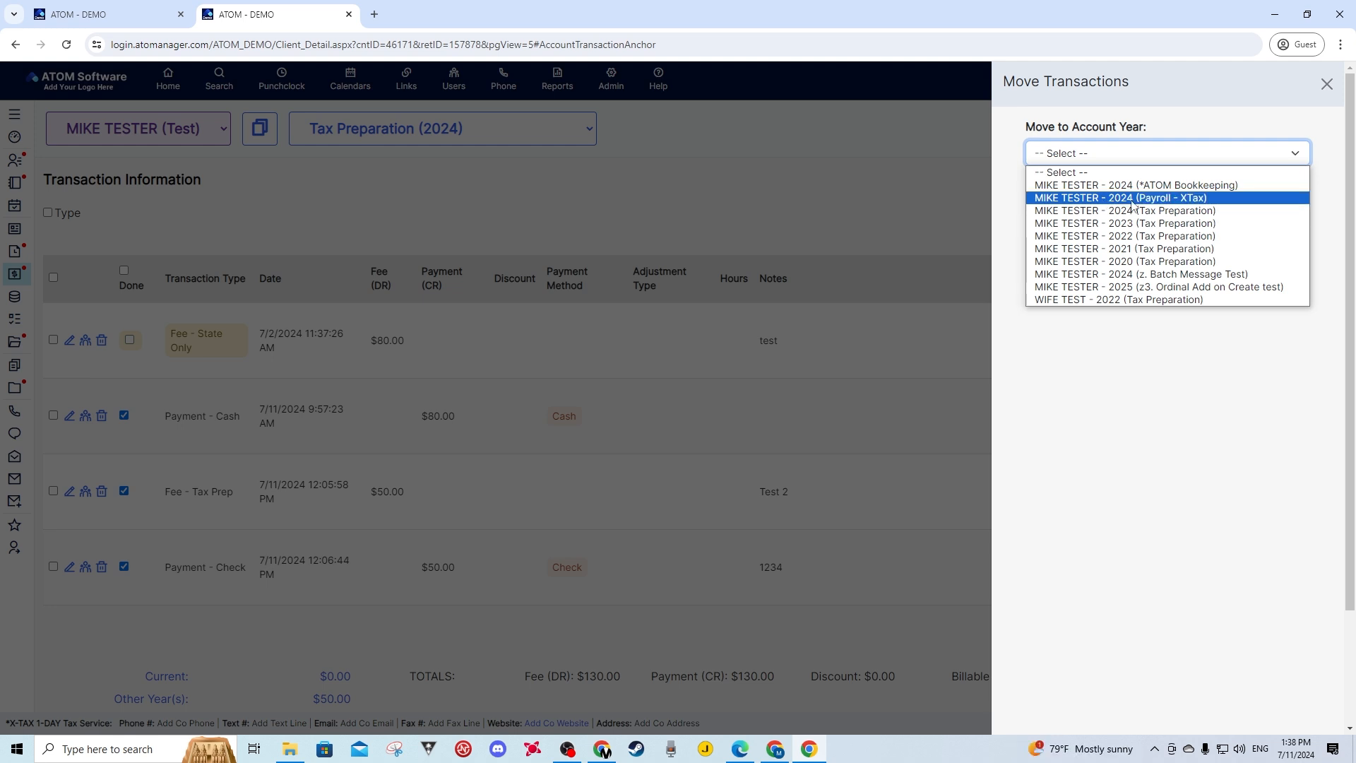
left_click(1326, 83)
left_click(1326, 83)
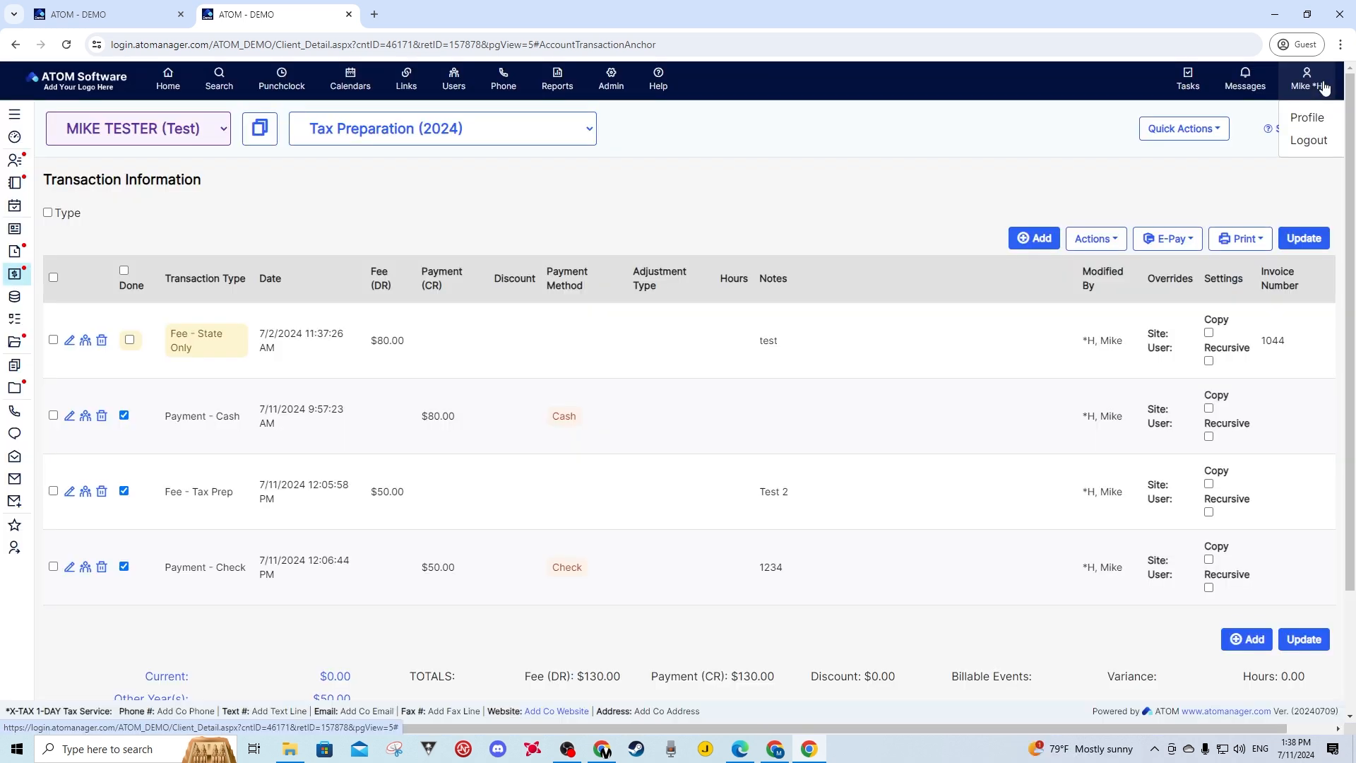
Enable recursive invoice notifications every 7 days with a maximum of 4 messages, save them, and recheck the Recursive Notifications action
left_click(1119, 233)
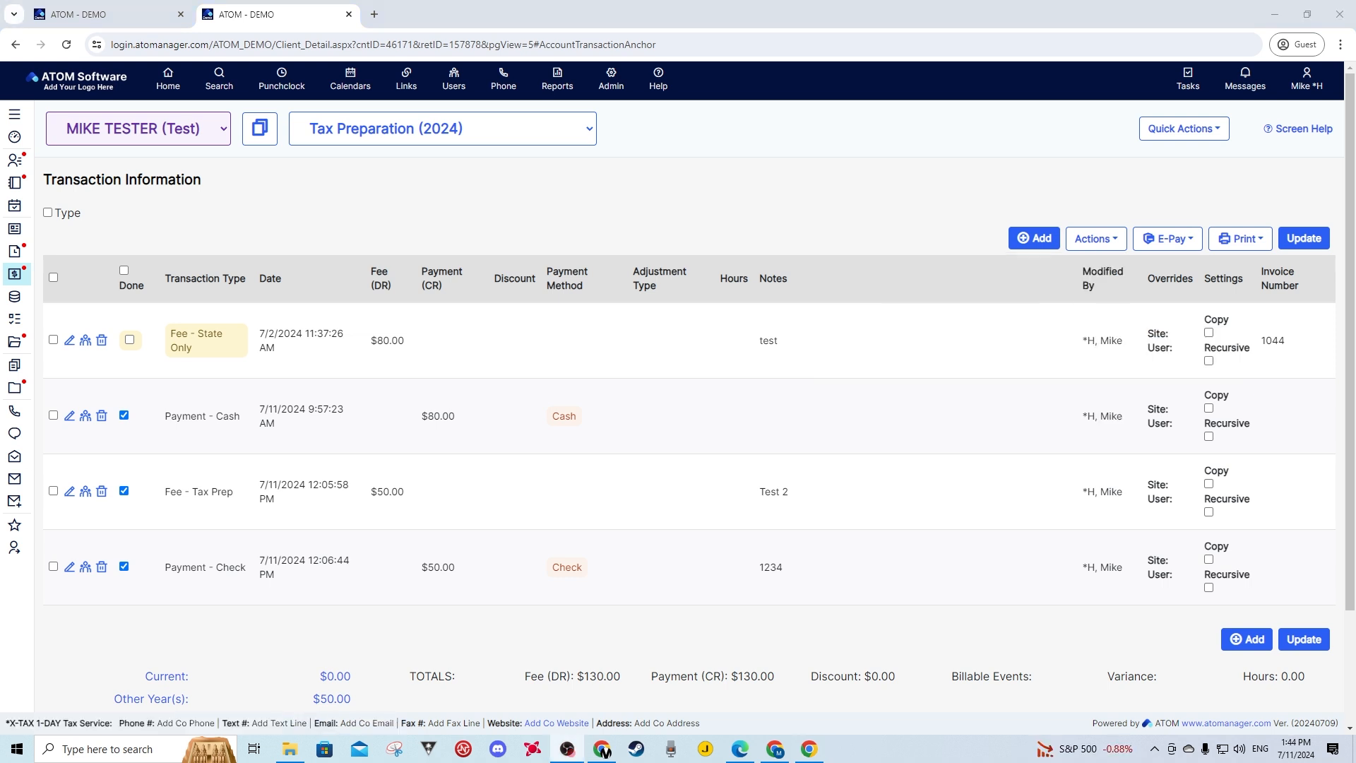
left_click(1093, 240)
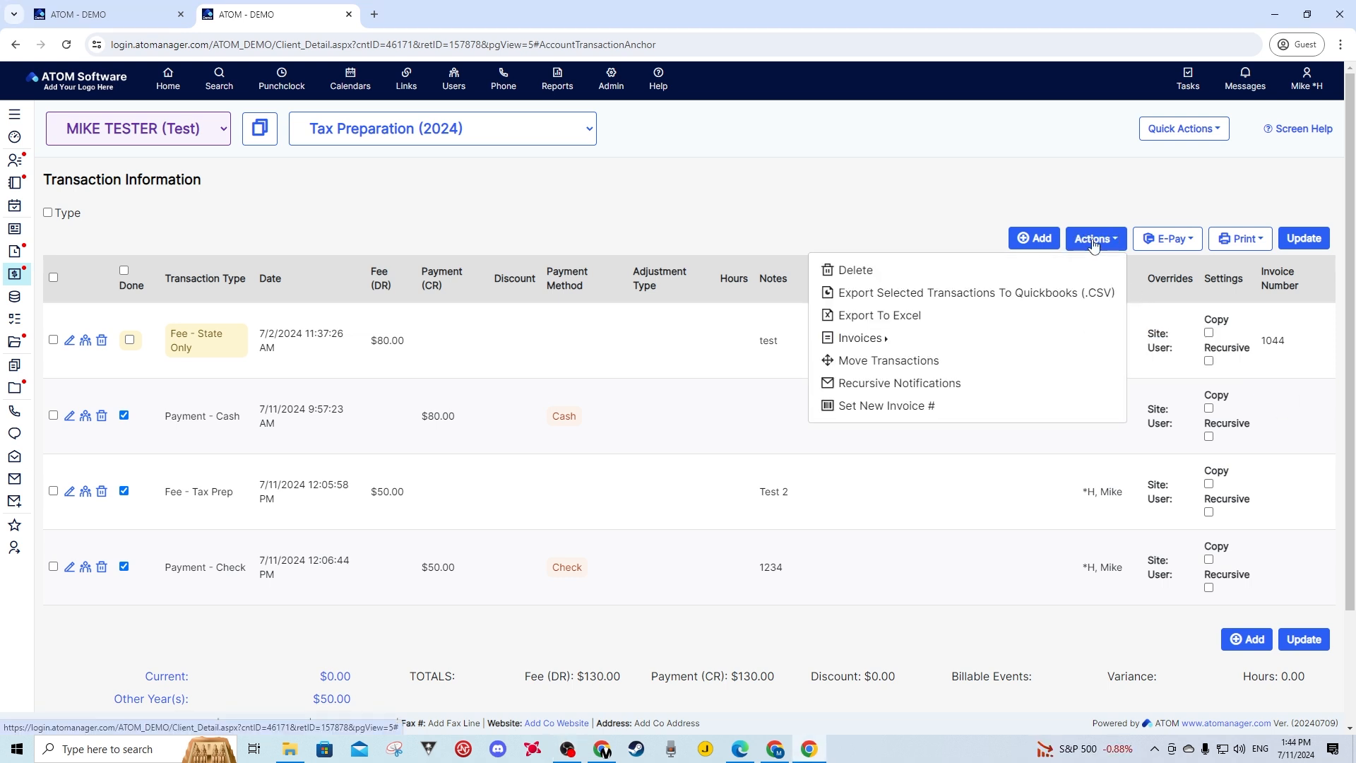
left_click(885, 386)
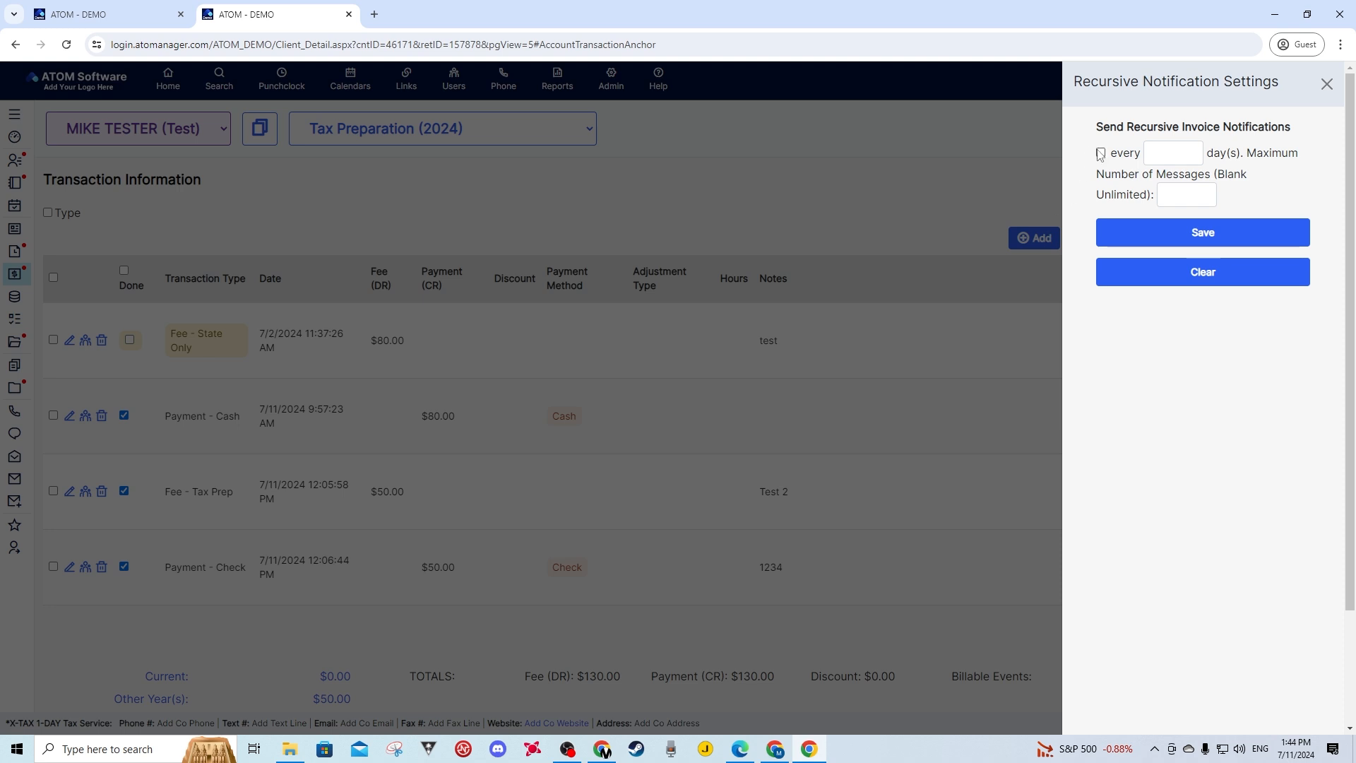
left_click(1169, 152)
left_click_drag(1139, 174, 1168, 174)
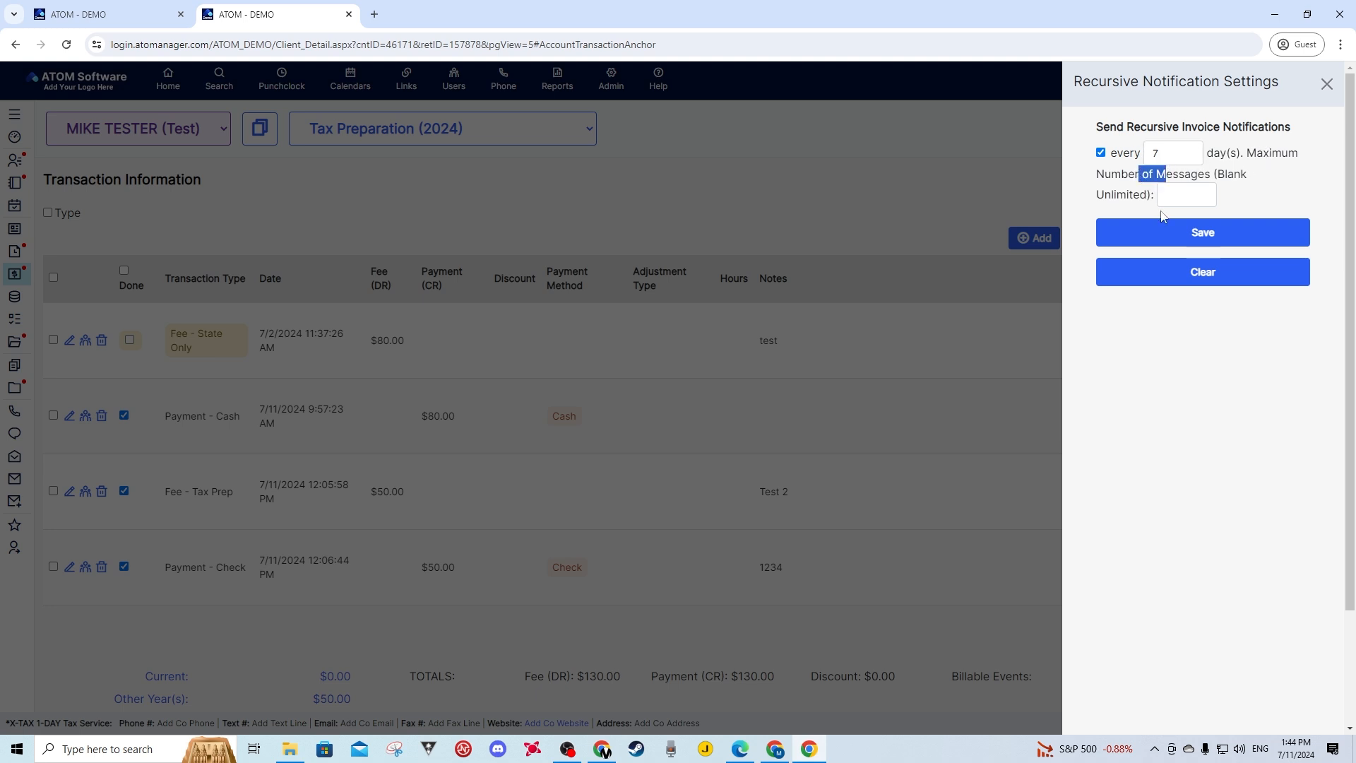
left_click(1186, 192)
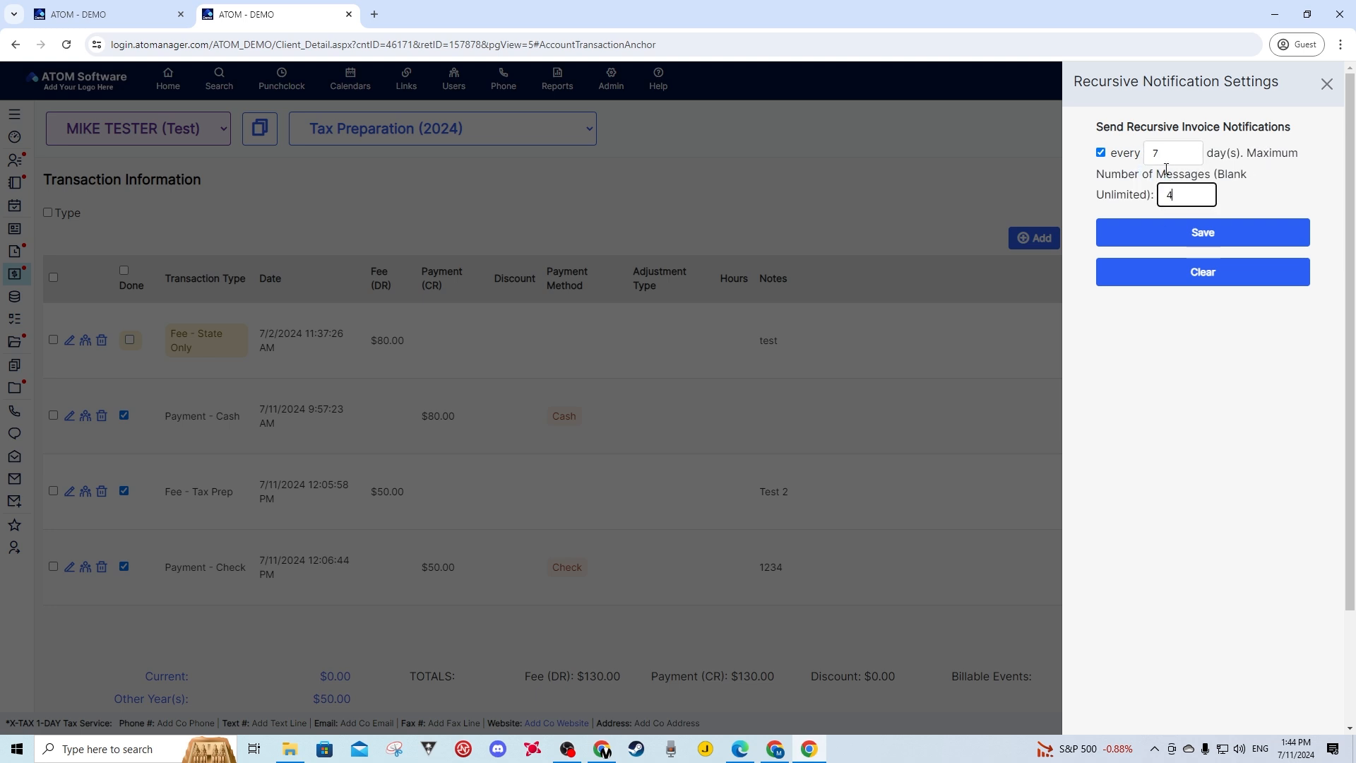
mouse_move(1182, 130)
left_mouse_down()
mouse_move(1208, 130)
mouse_move(1204, 143)
left_mouse_up()
left_click(1184, 201)
left_click(1195, 228)
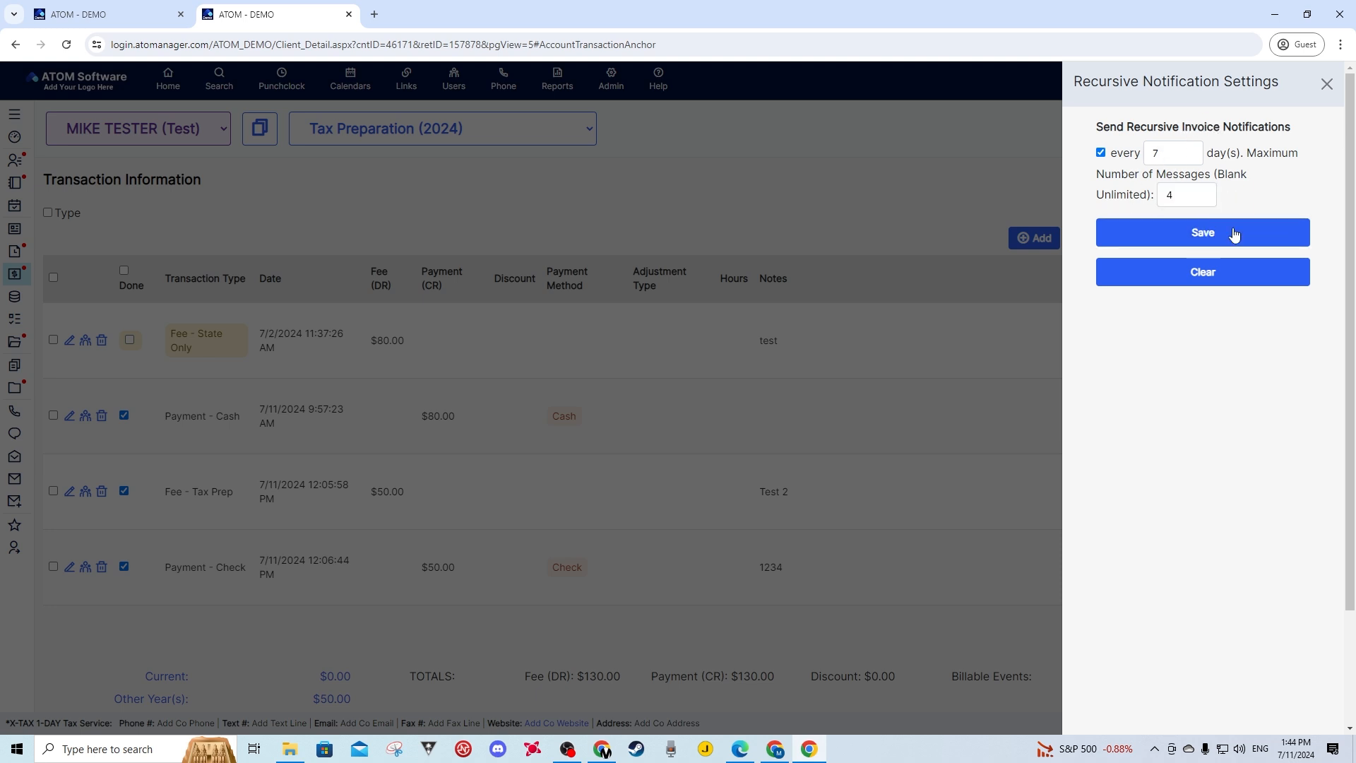
left_click(1190, 240)
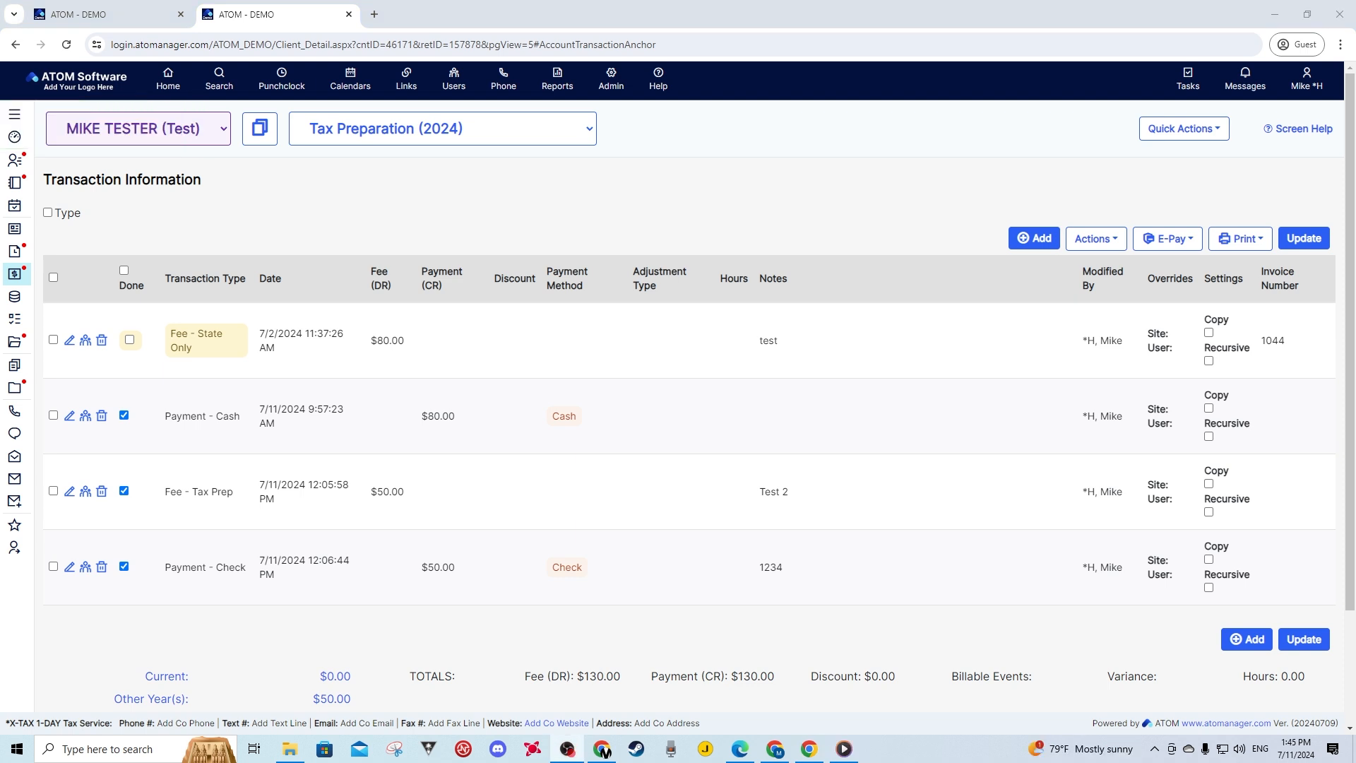
left_click(1094, 241)
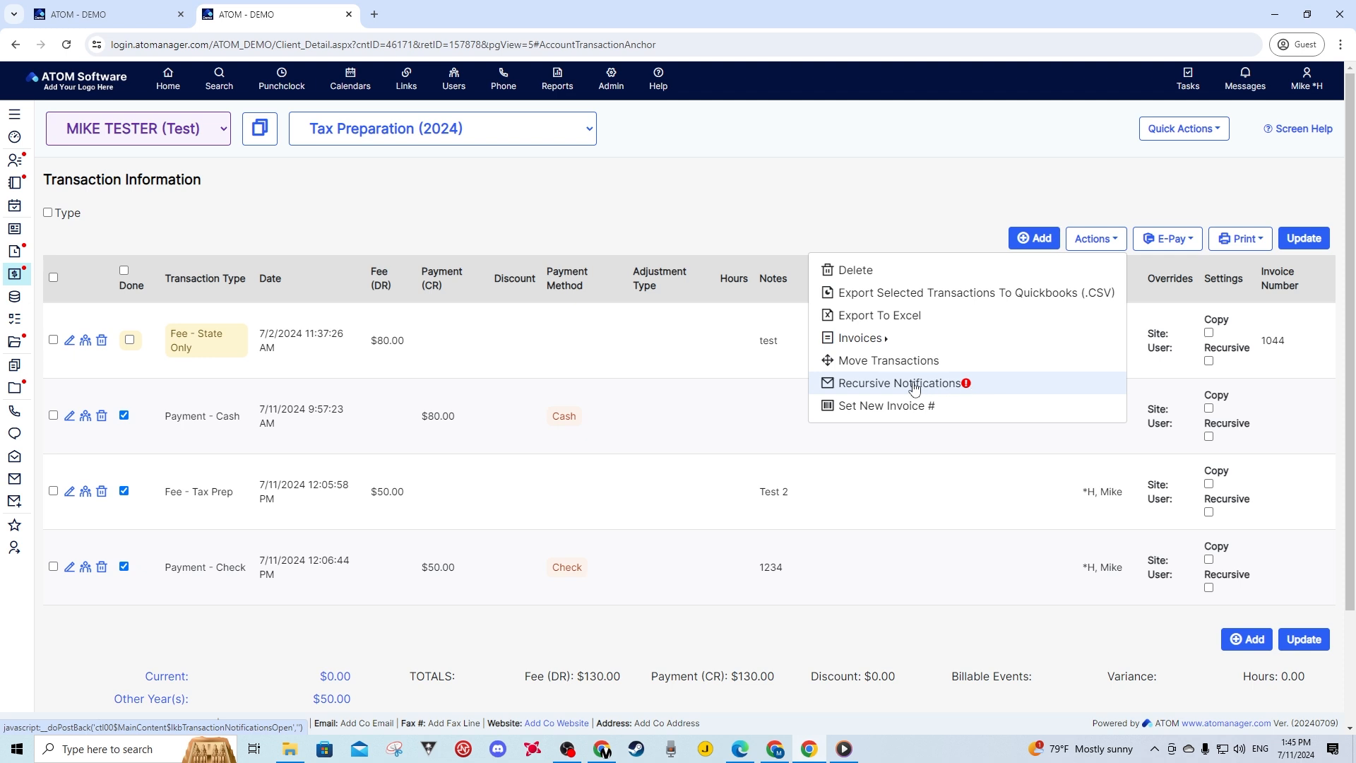
left_click(739, 185)
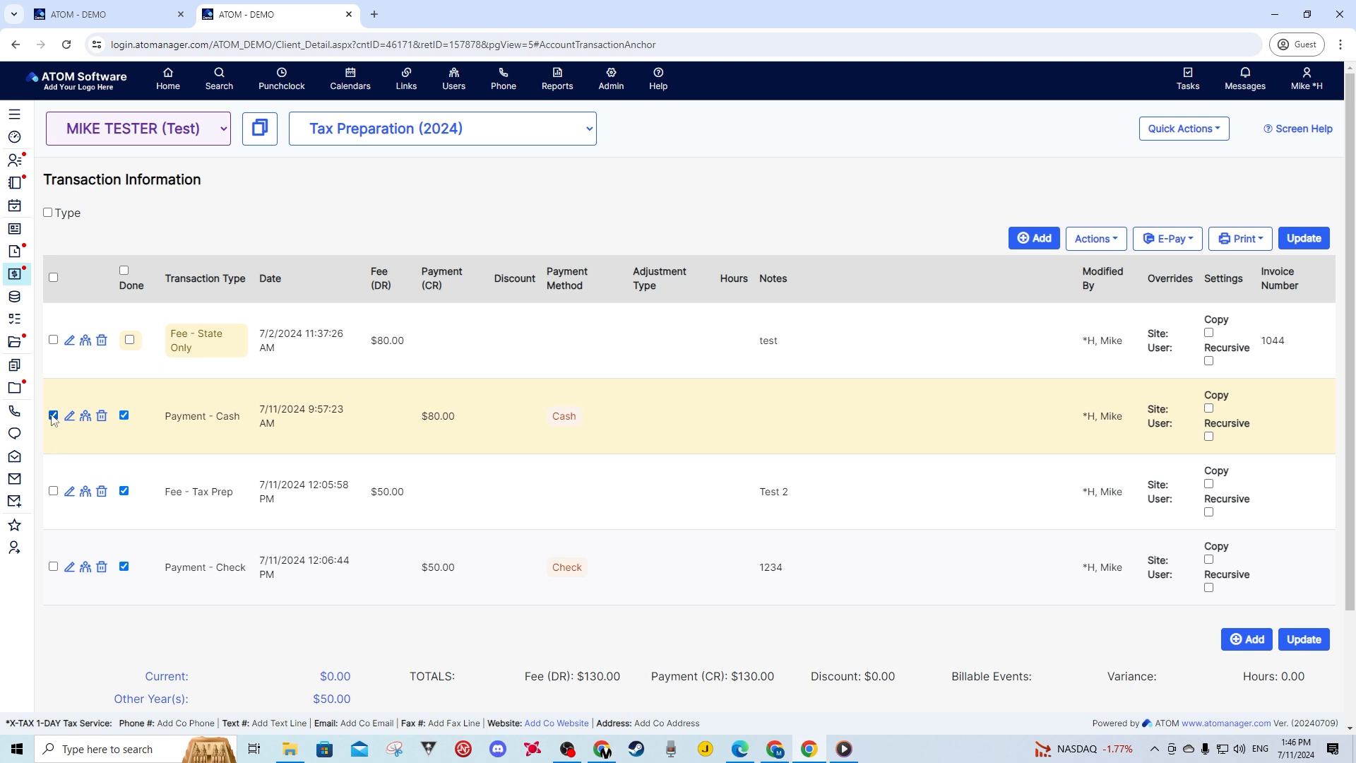
Deselect the Payment - Cash transaction and assign a new invoice number to the Fee - Tax Prep transaction
left_click(53, 415)
left_click(53, 490)
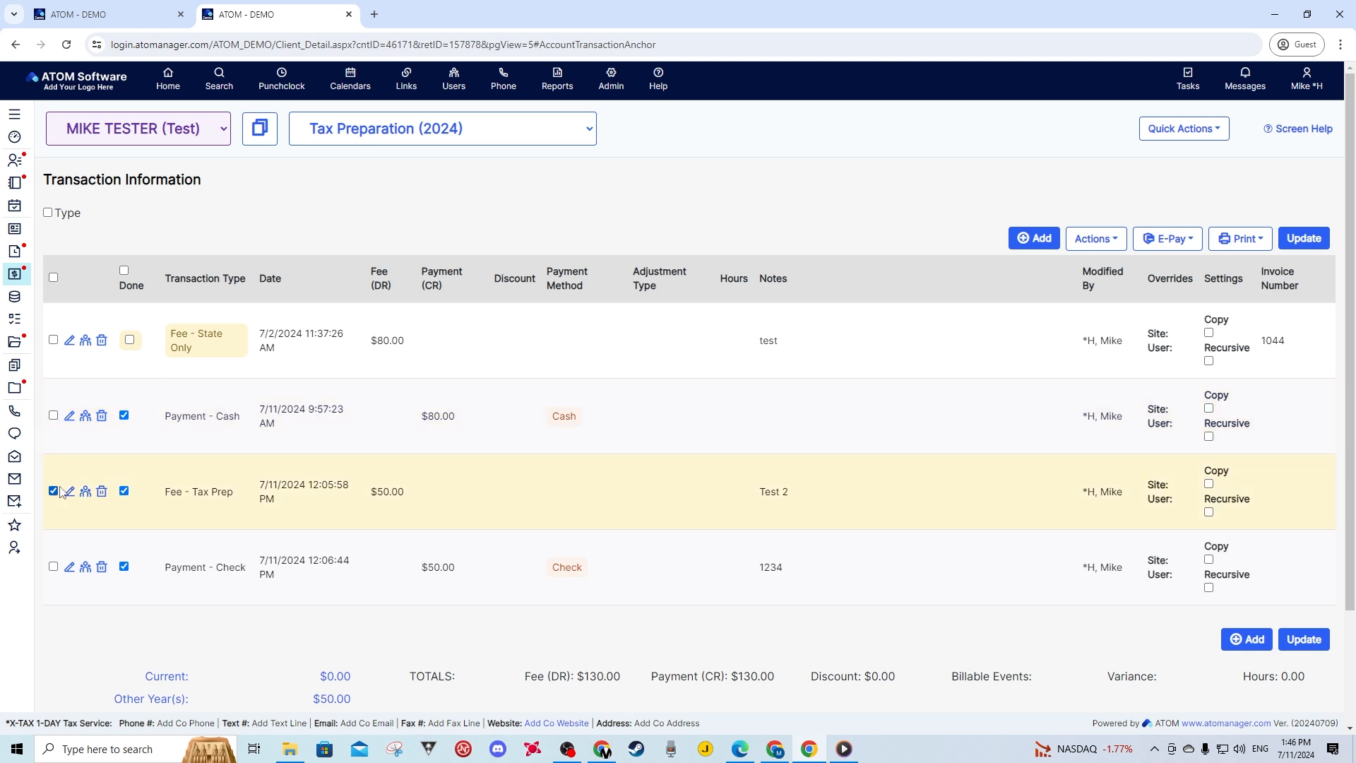
left_click(1094, 239)
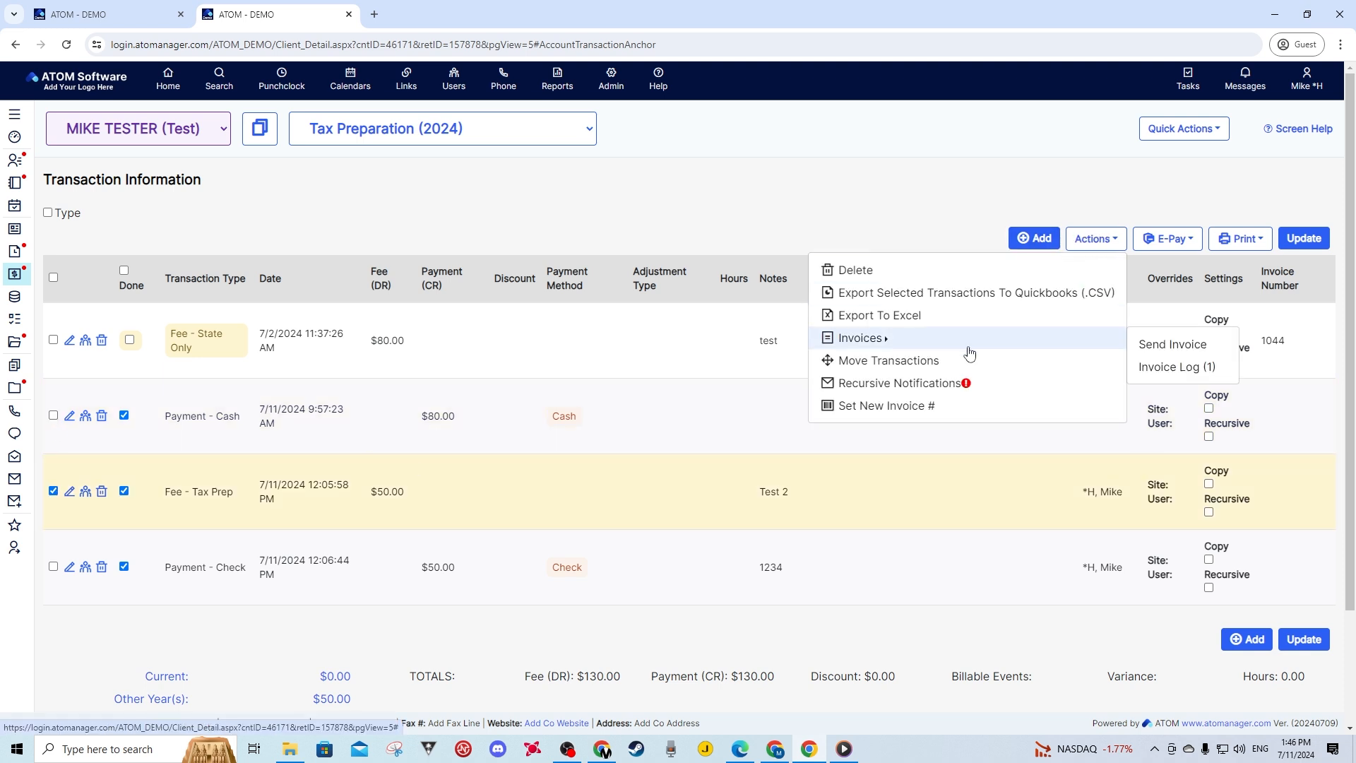
left_click(867, 409)
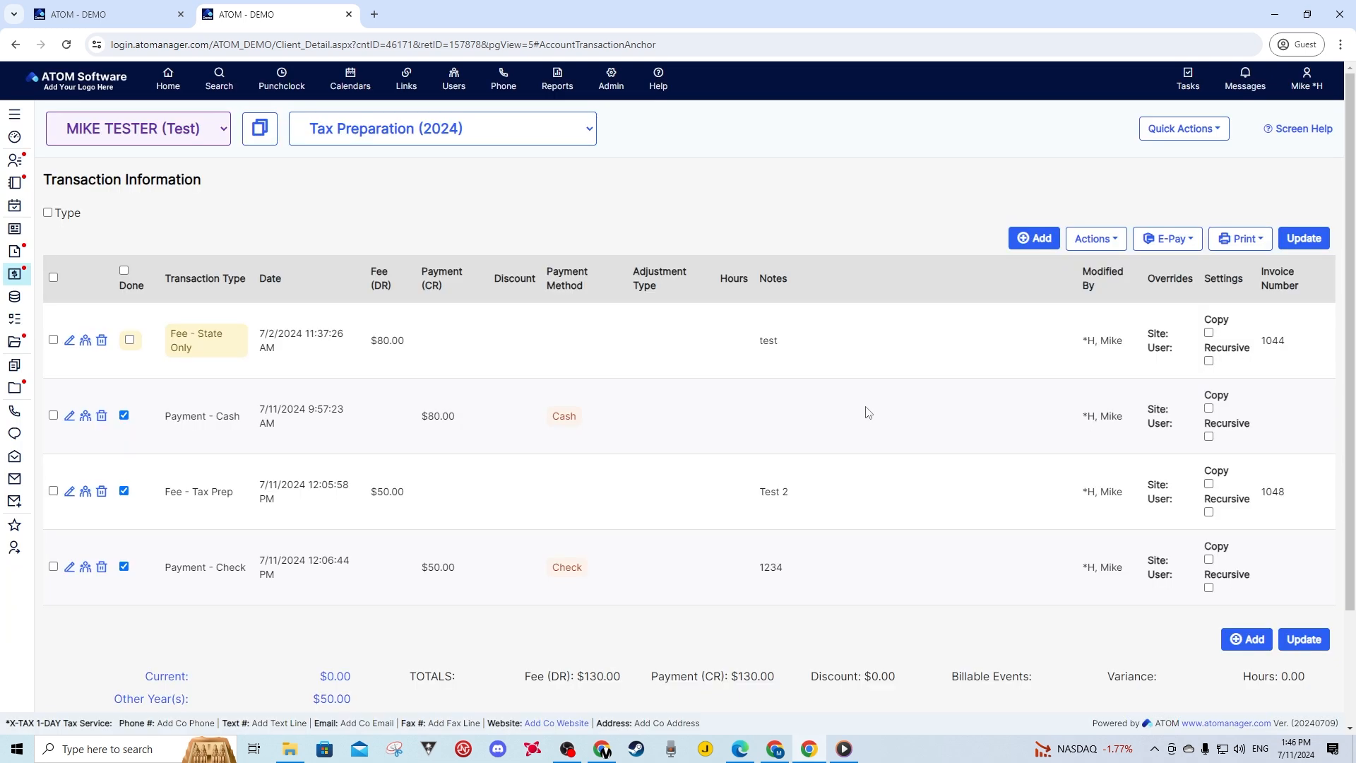
left_click_drag(1298, 493, 1263, 500)
left_click(1294, 501)
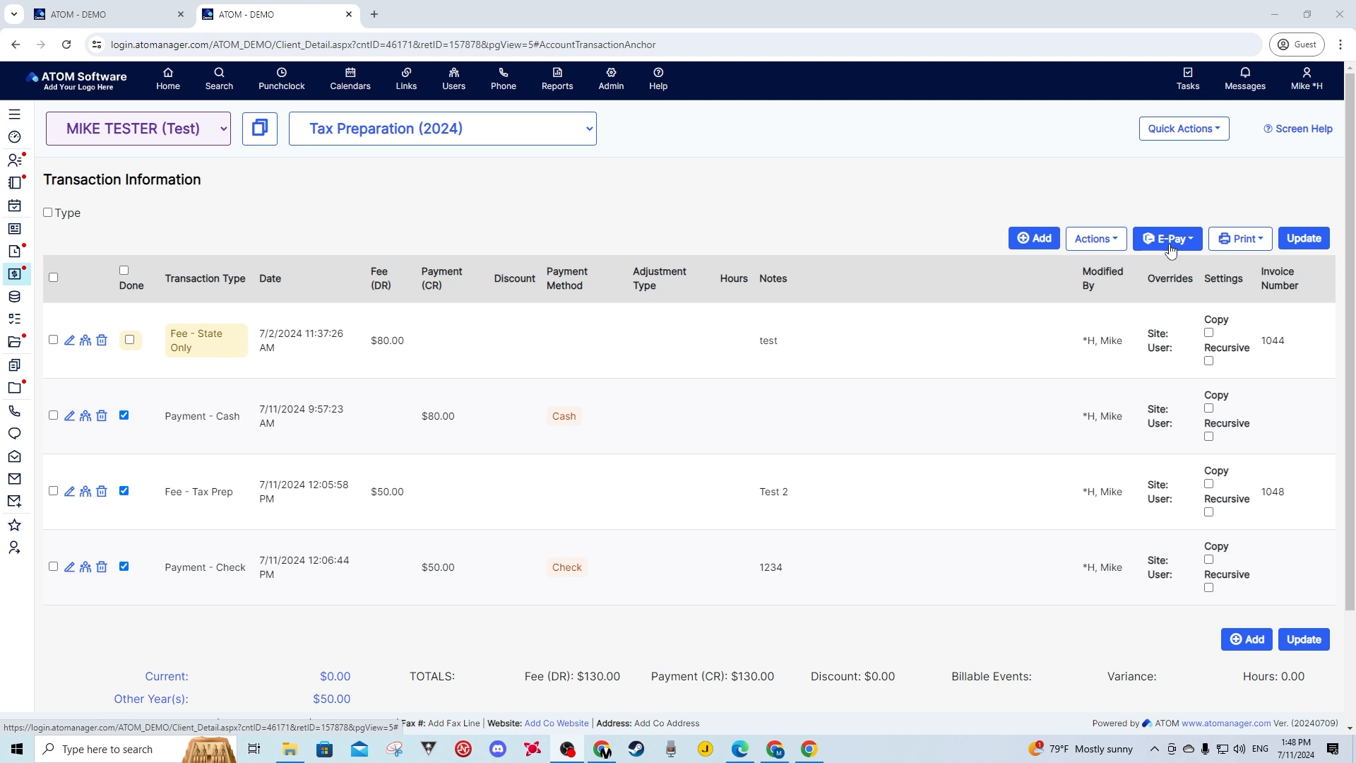
Review the credit card (Auth.Net) payment form, including its billing, card and amount fields, and return to the transactions
left_click(1183, 242)
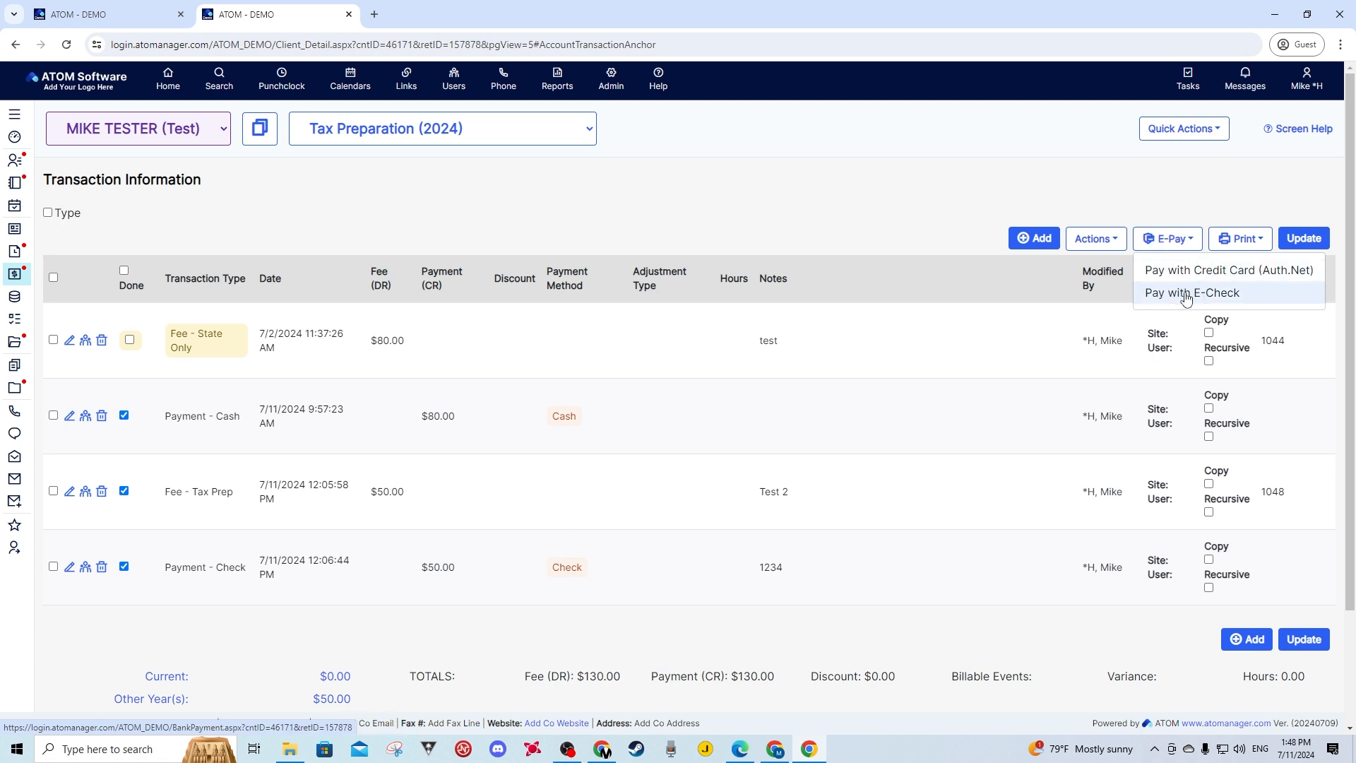
left_click(1187, 270)
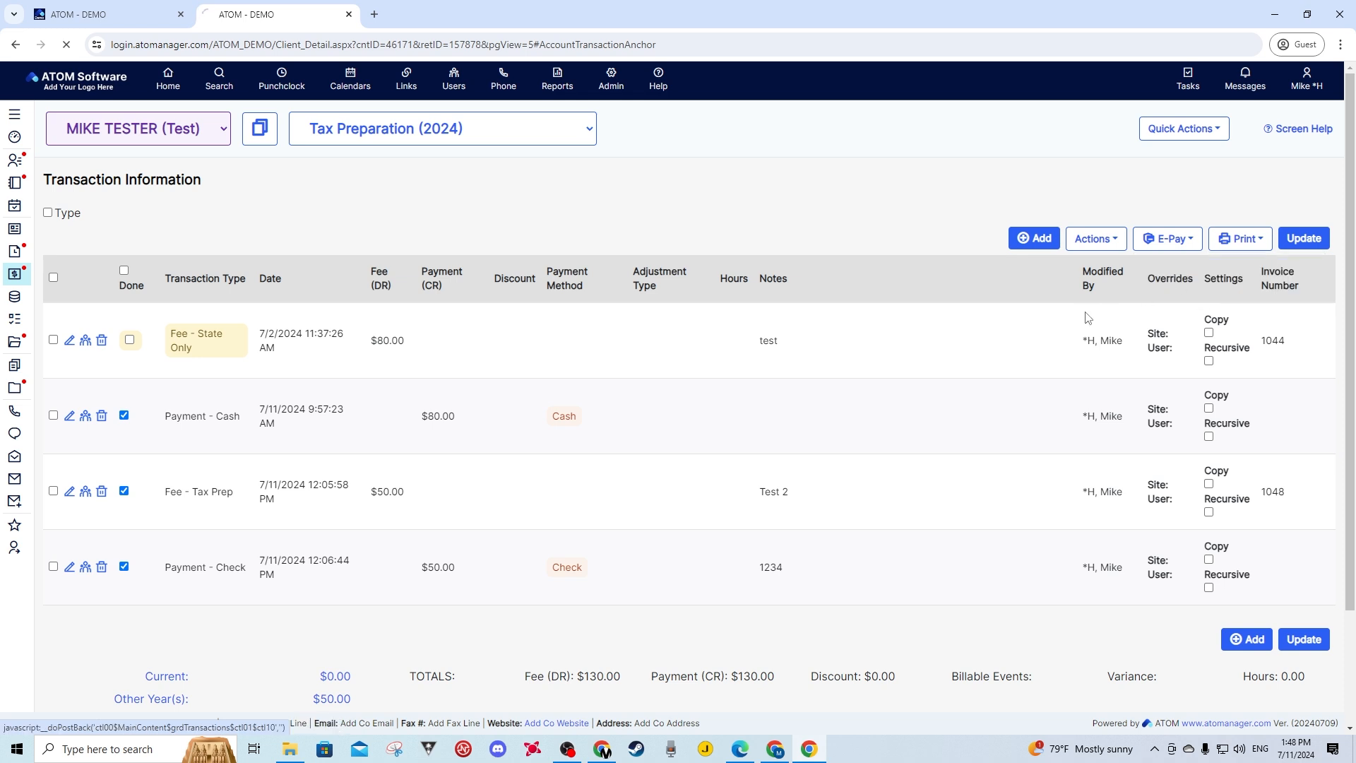
scroll(211, 469, "down", 4)
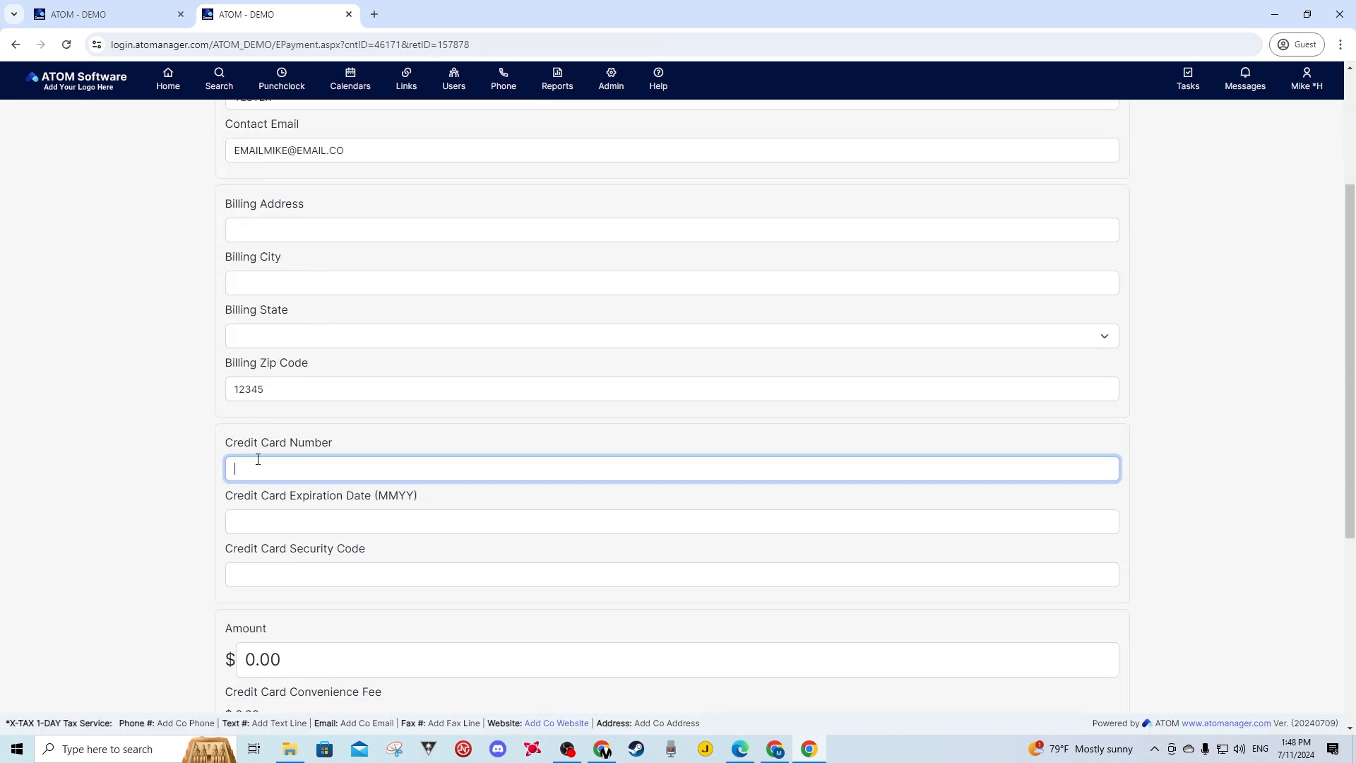
scroll(293, 502, "down", 1)
scroll(297, 499, "up", 5)
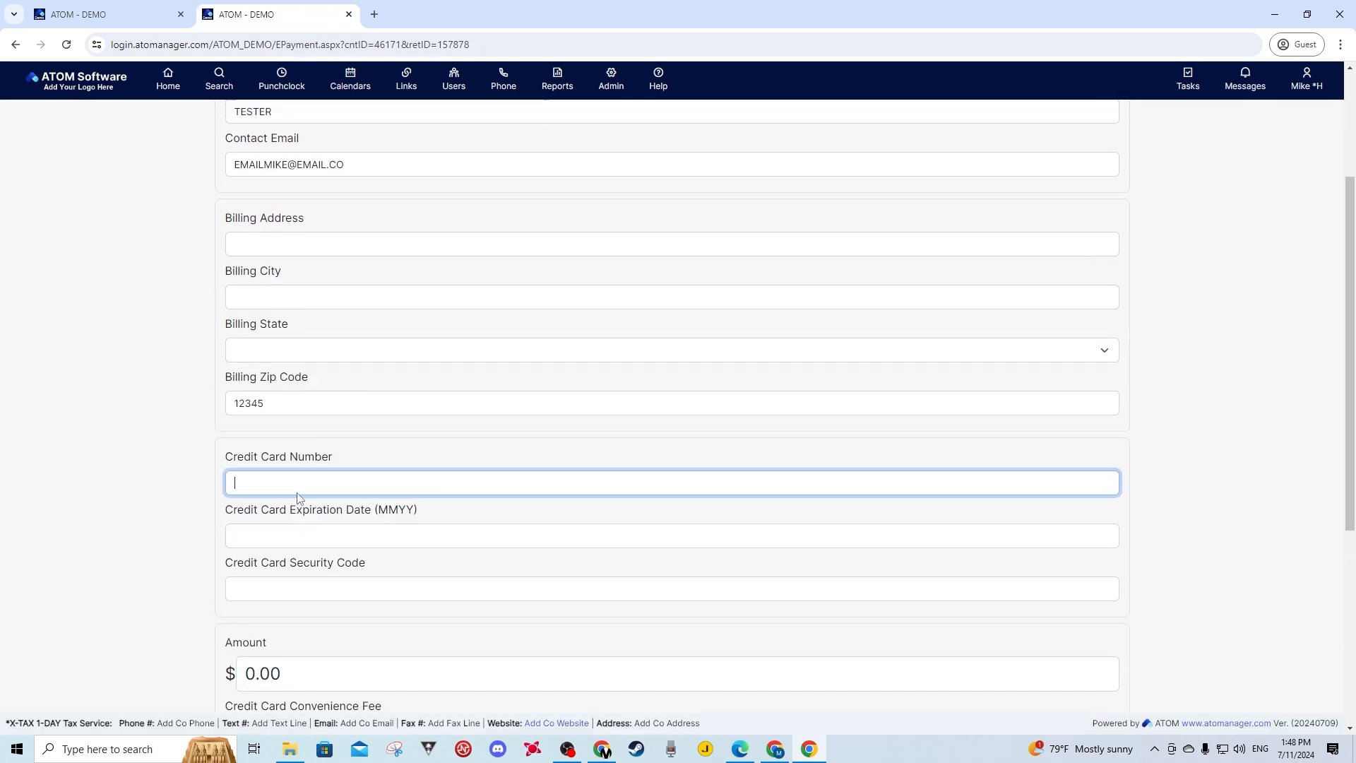
left_click(226, 111)
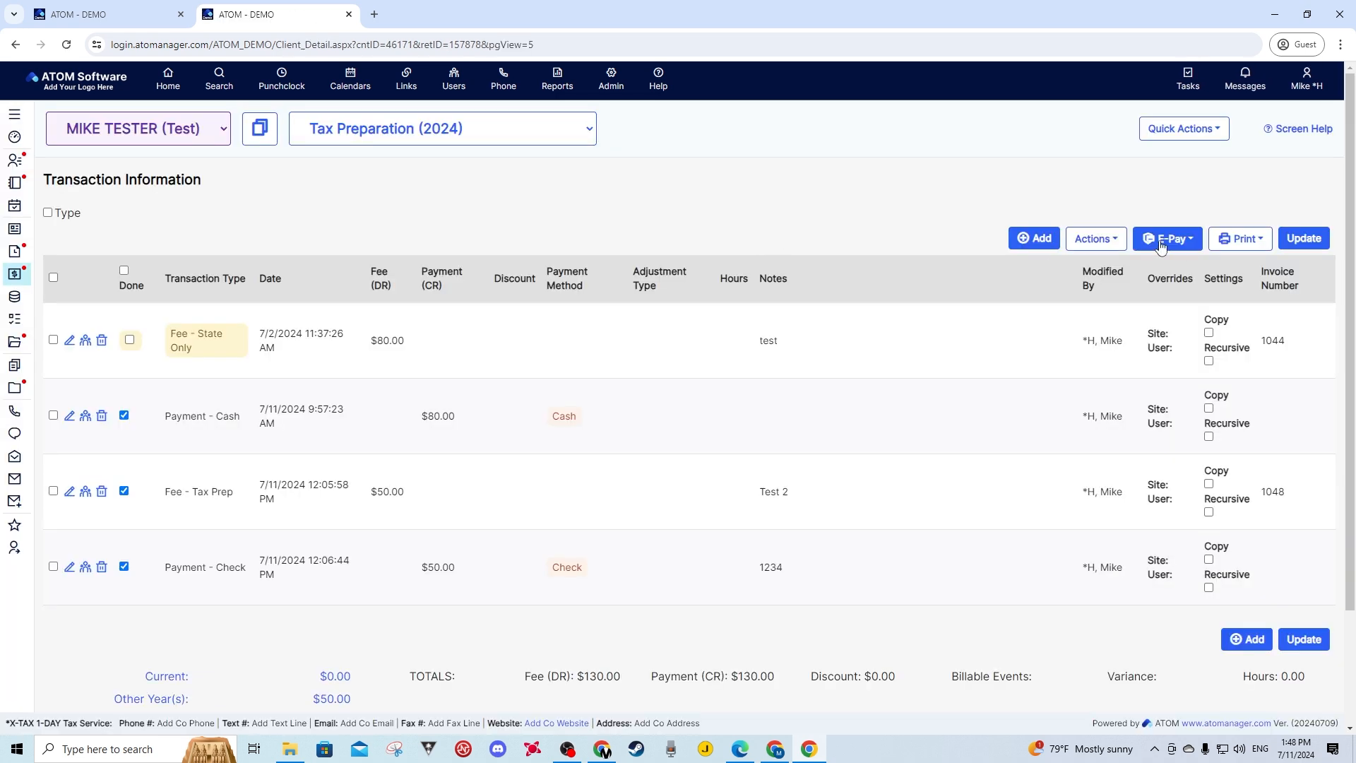
Review the E-Check bank payment form and return to the transactions
left_click(1170, 238)
left_click(1170, 289)
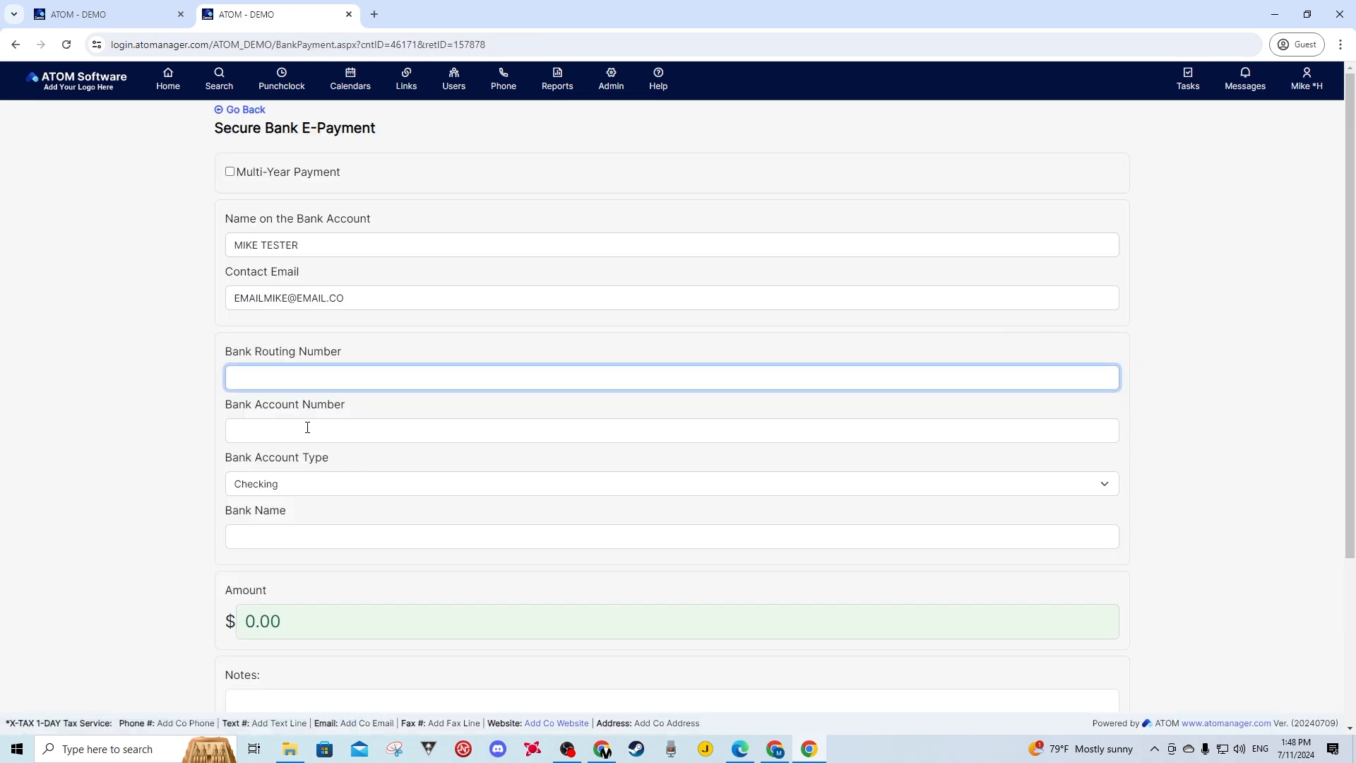
left_click(239, 110)
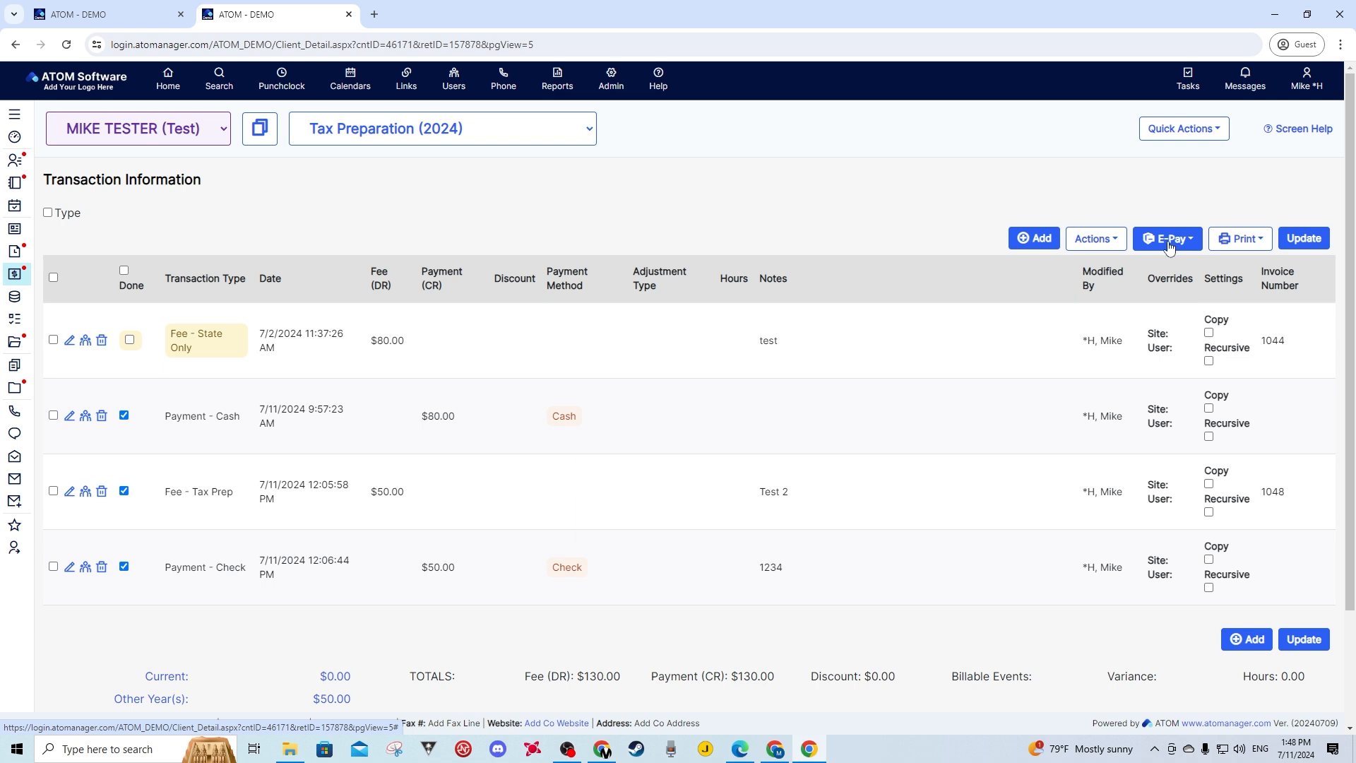
Examine the help document on making online payments through ATOM in a separate browser tab, and return to the transaction page
right_click(658, 79)
left_click(695, 98)
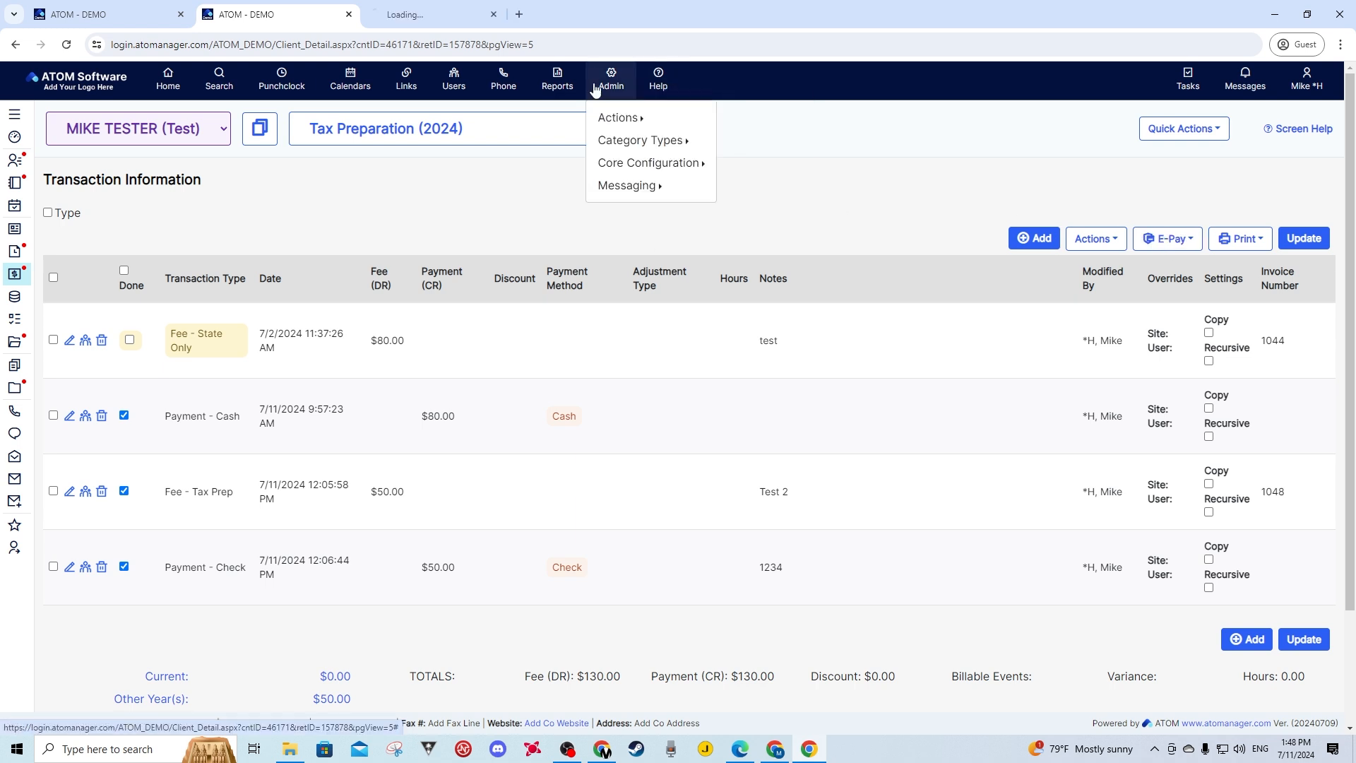
left_click(440, 18)
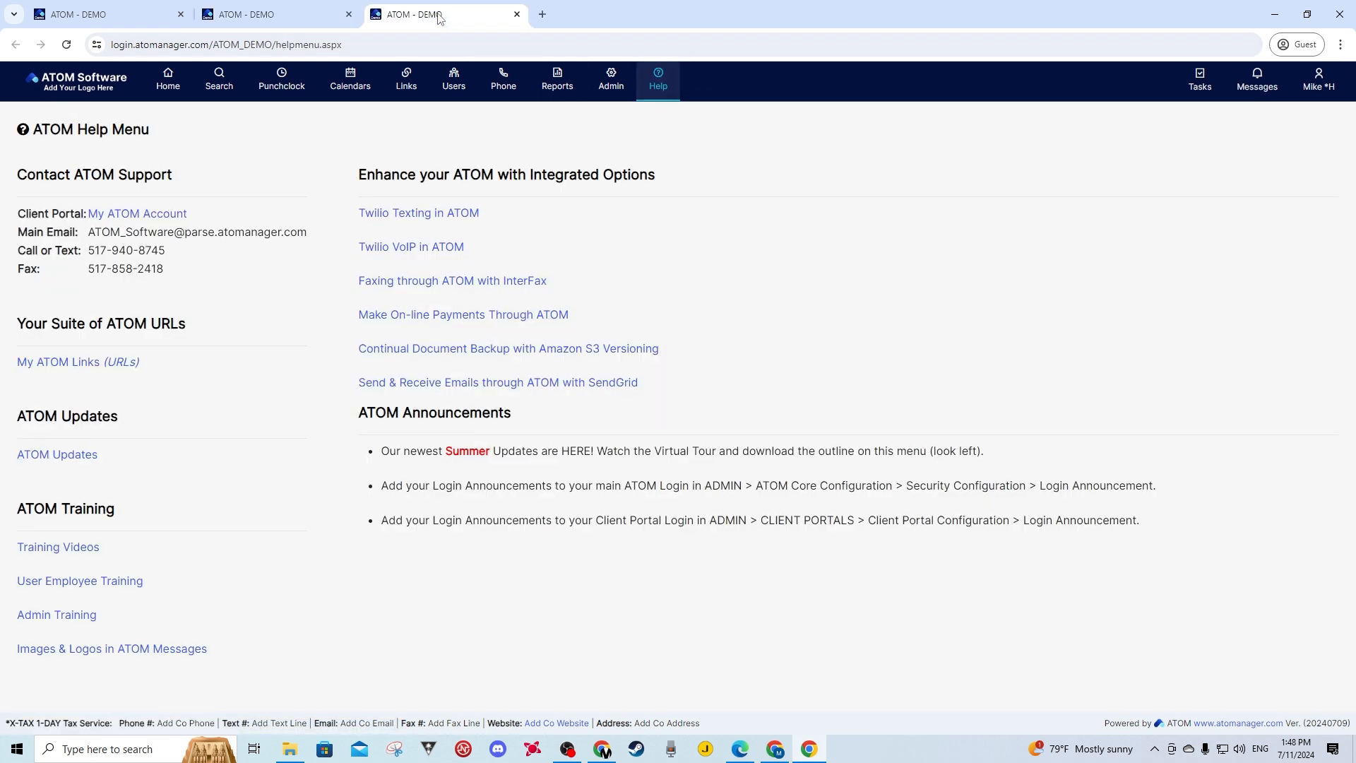
left_click(446, 315)
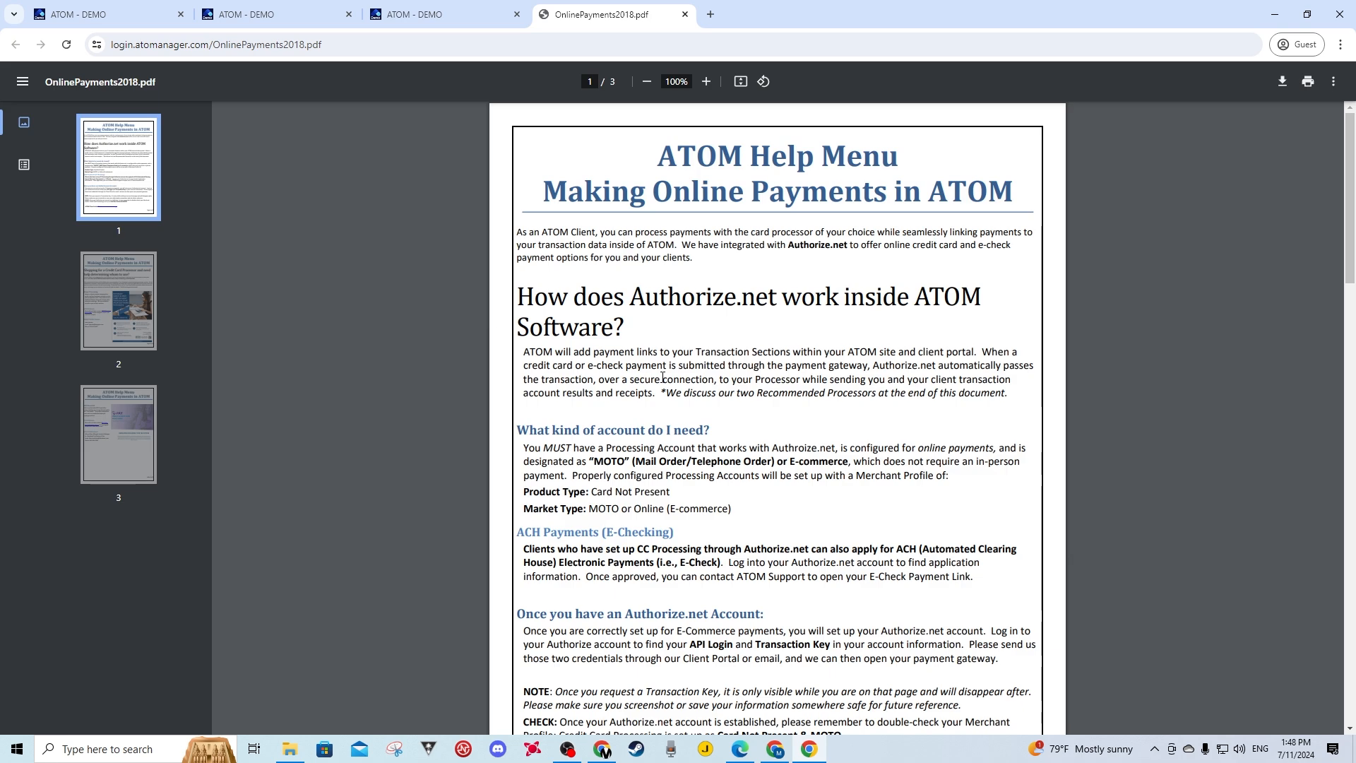
scroll(662, 377, "down", 5)
scroll(663, 377, "down", 10)
scroll(663, 377, "up", 9)
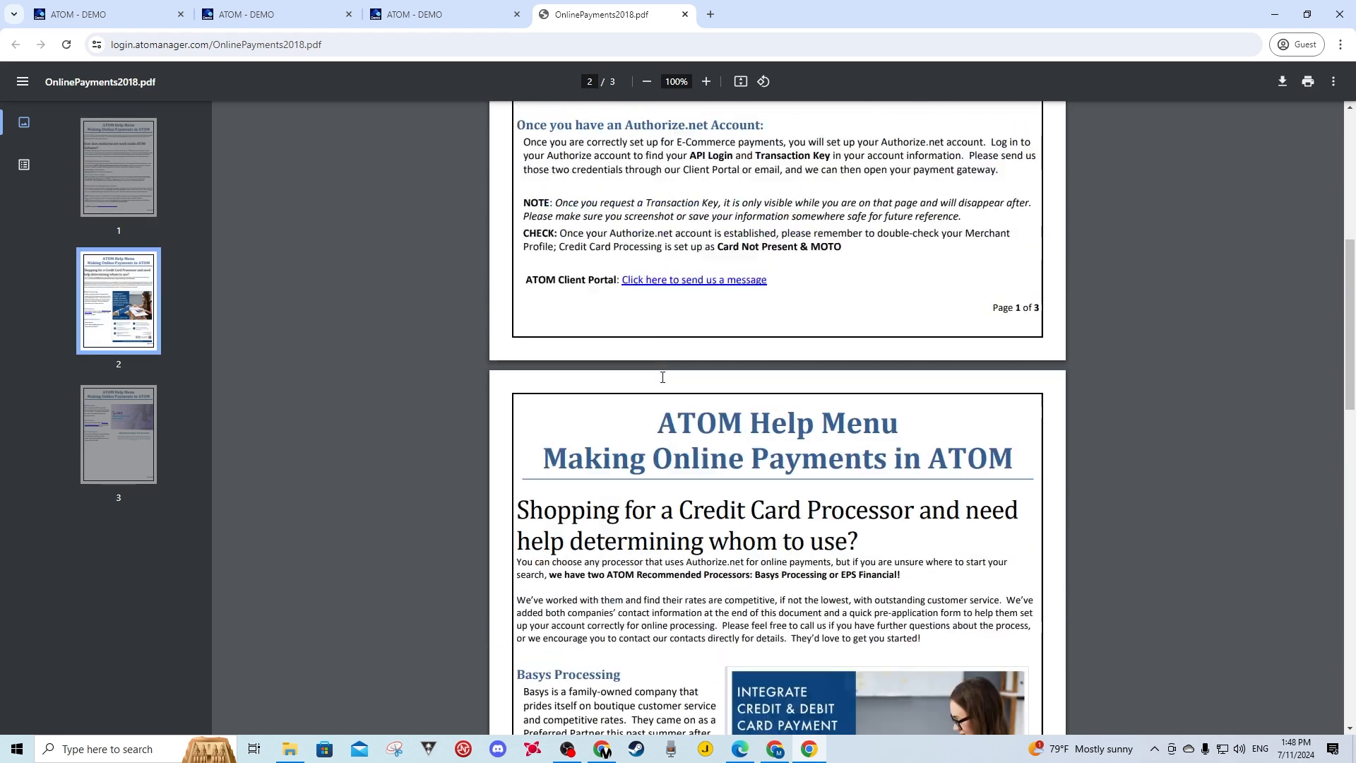
left_click(685, 14)
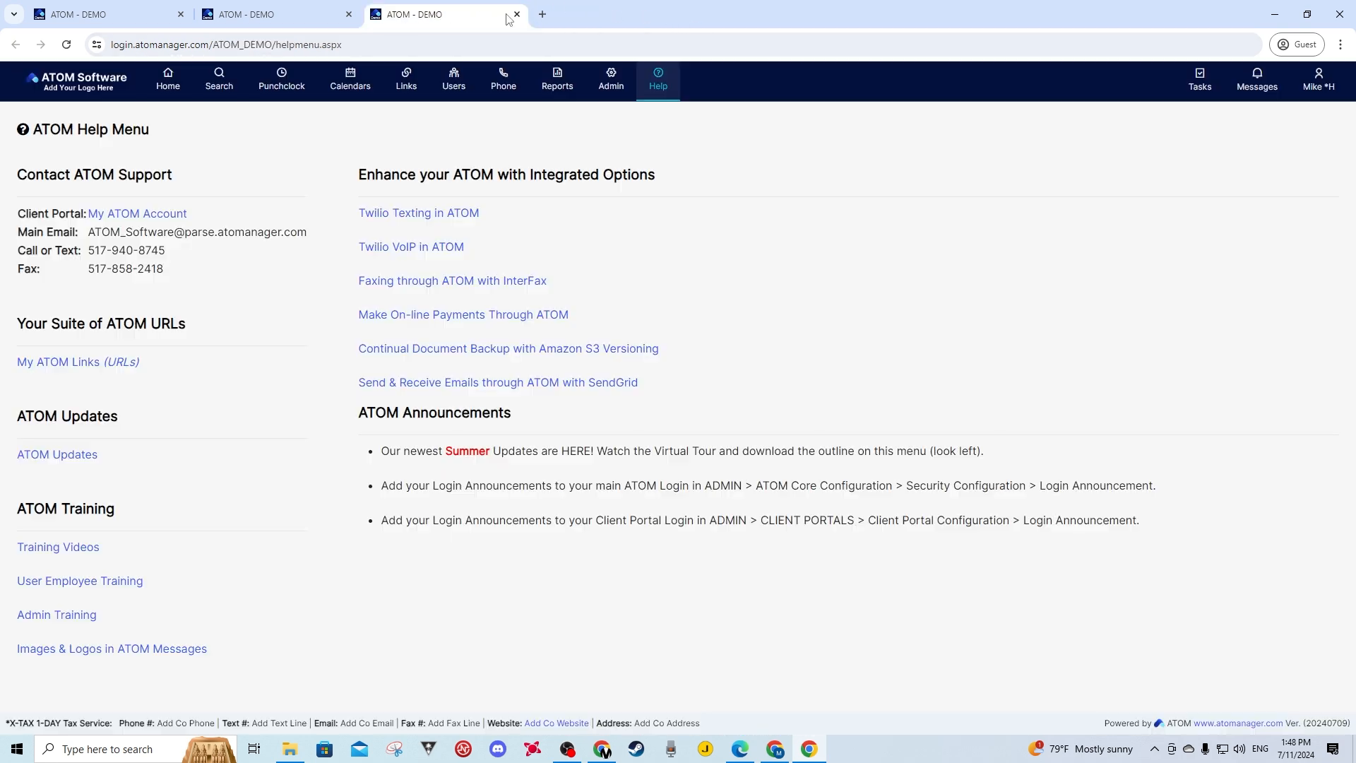
left_click(516, 14)
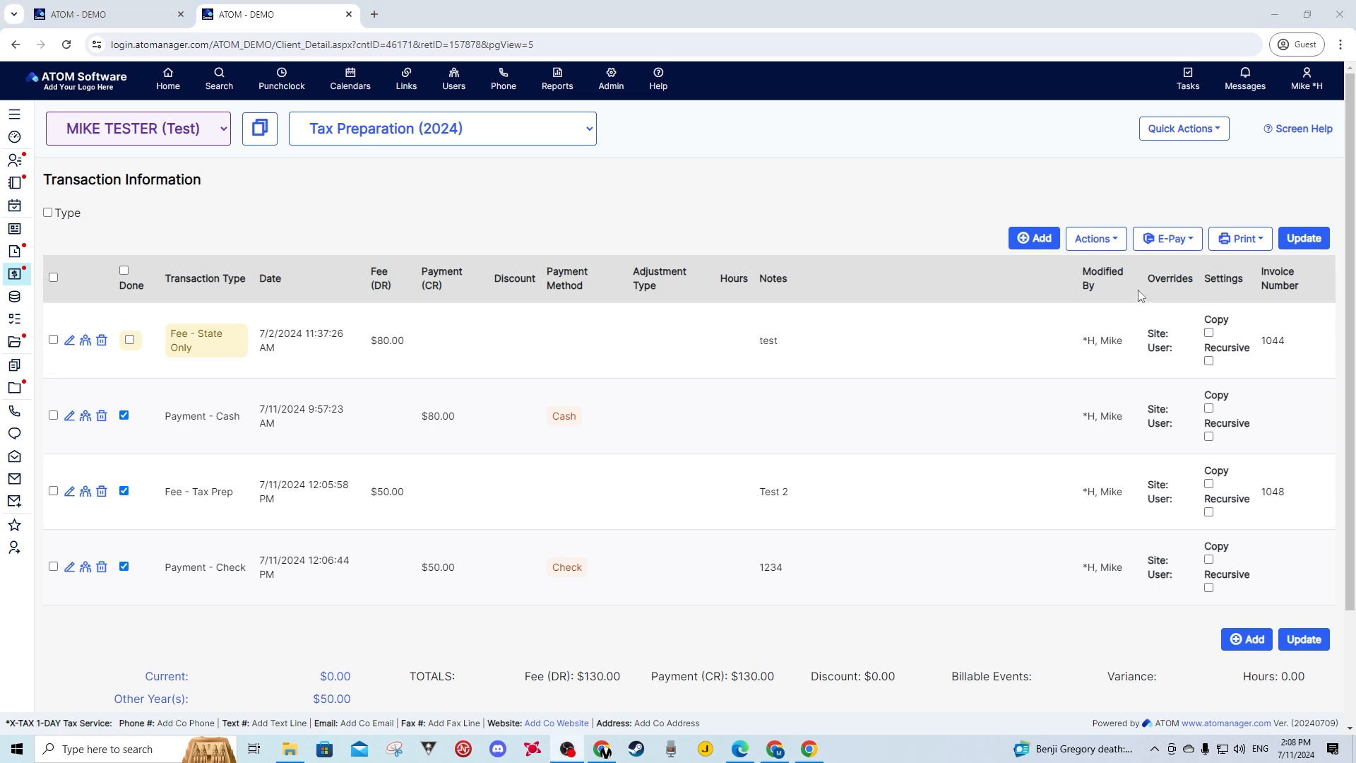
Review the print options and the Recursive setting, and update the Fee - State Only transaction as done
left_click(1235, 242)
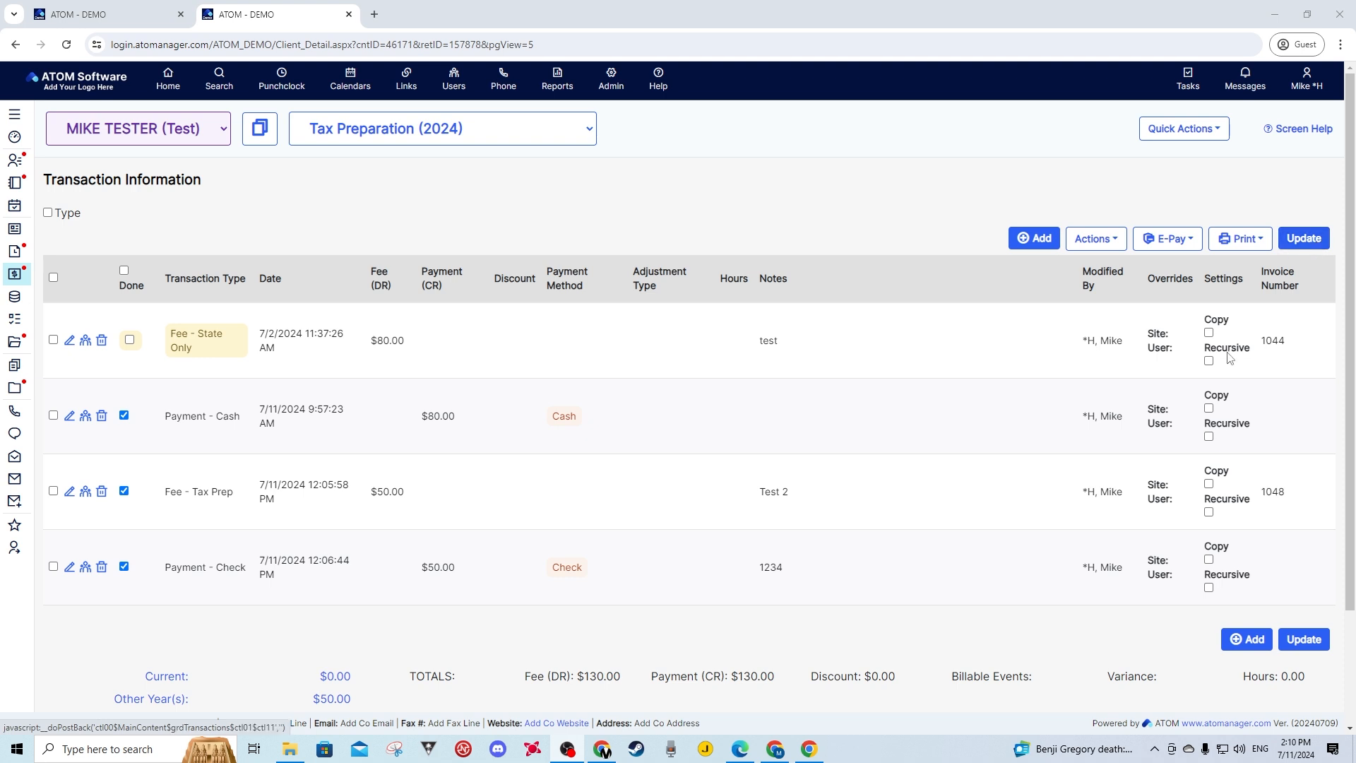
left_click_drag(1204, 345, 1231, 347)
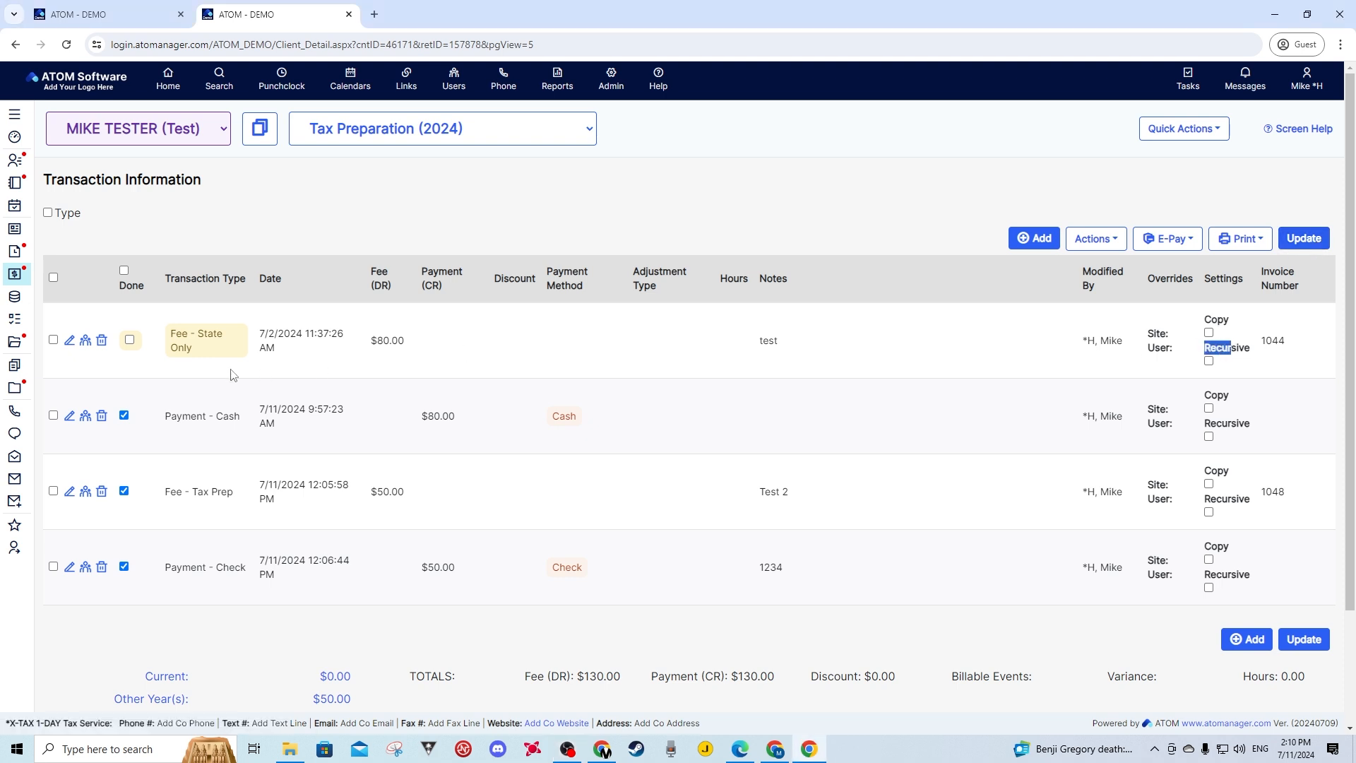
left_click(154, 379)
left_click(1304, 238)
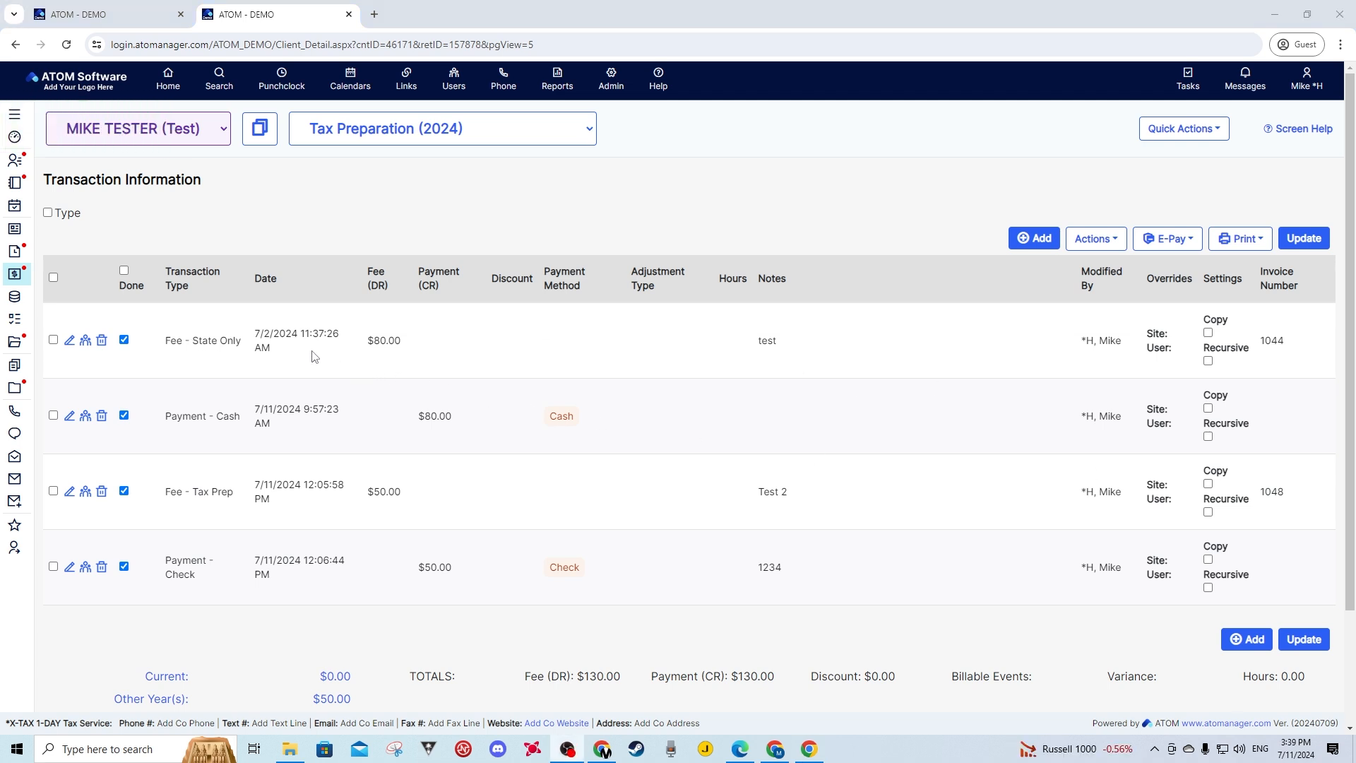
Select the Fee - State Only, Payment - Cash and Fee - Tax Prep transactions, review the bulk actions, and clear the selection
left_click(53, 340)
left_click(53, 415)
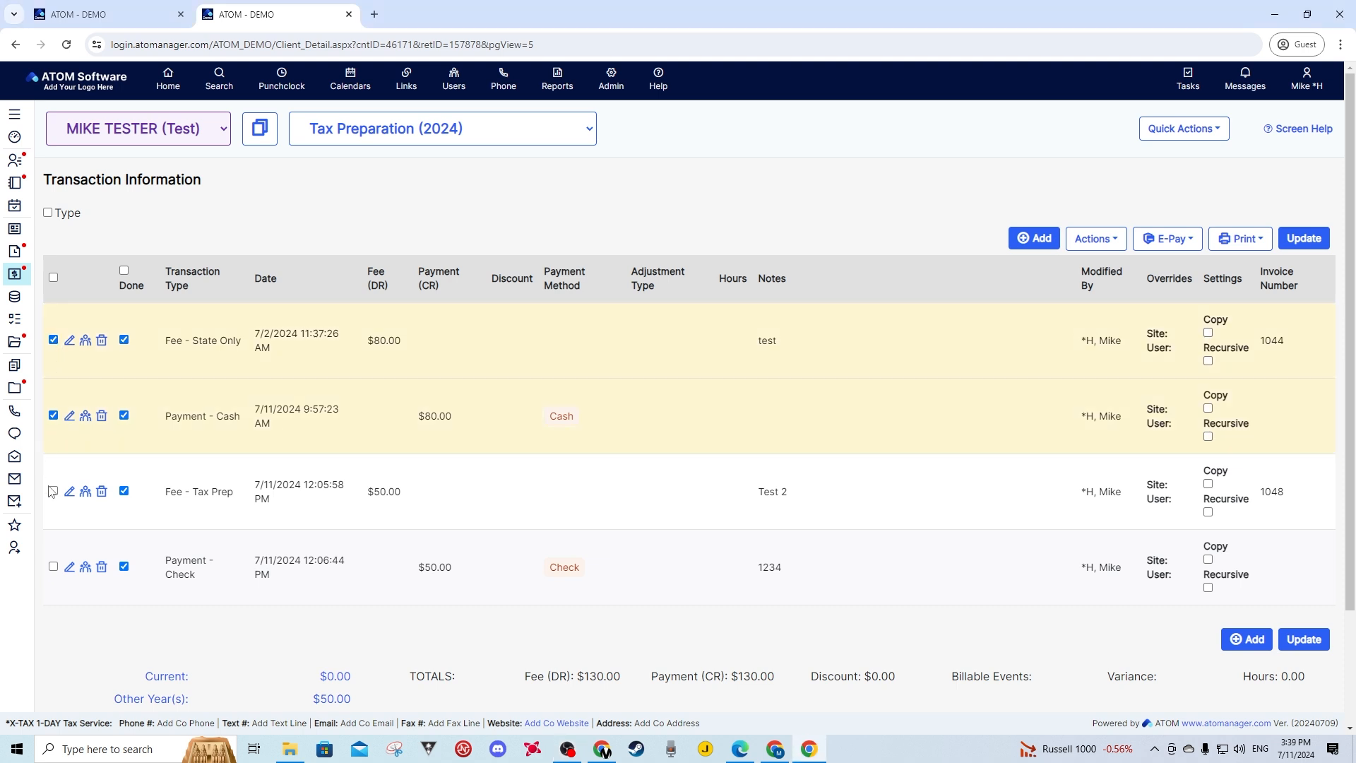
left_click(53, 490)
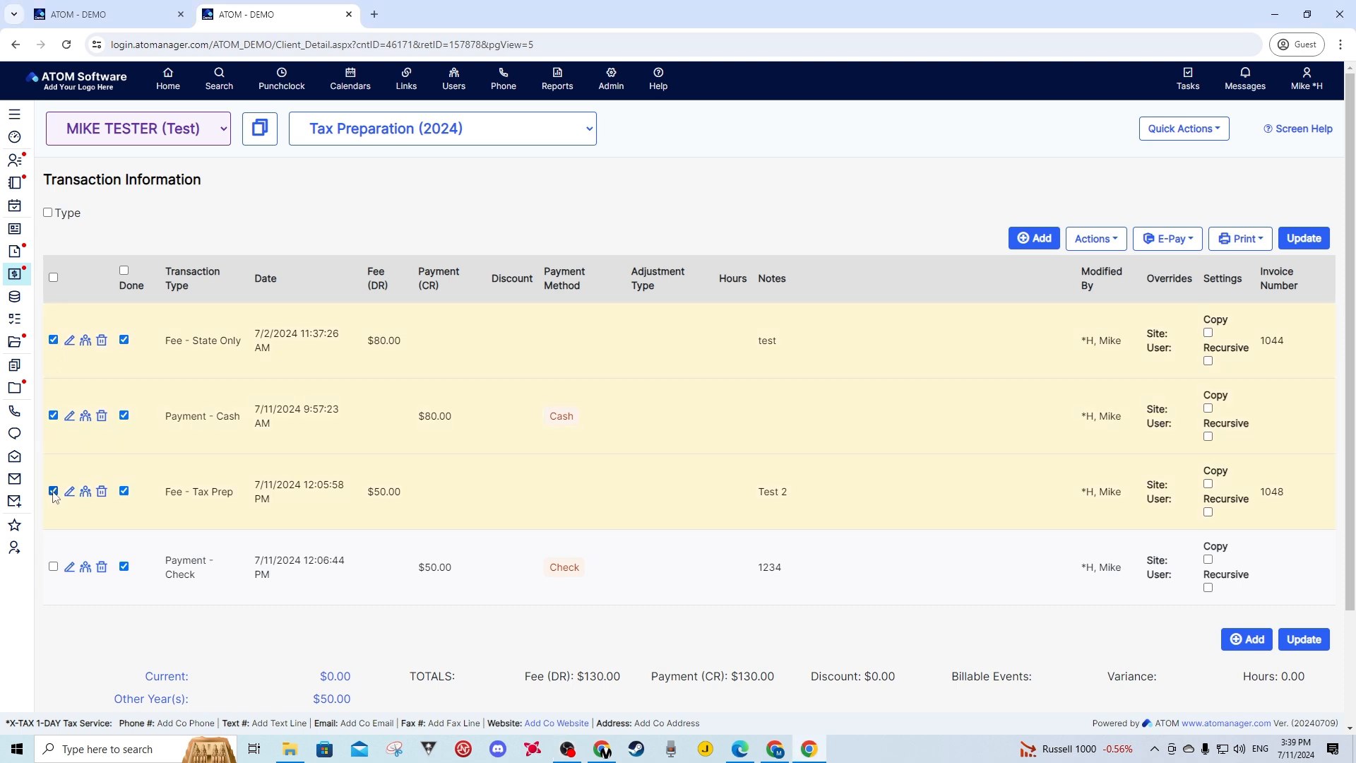
left_click(1106, 240)
left_click(903, 206)
left_click(53, 277)
Open the Fee - State Only transaction for editing and review its transaction type, date and note fields
left_click(69, 343)
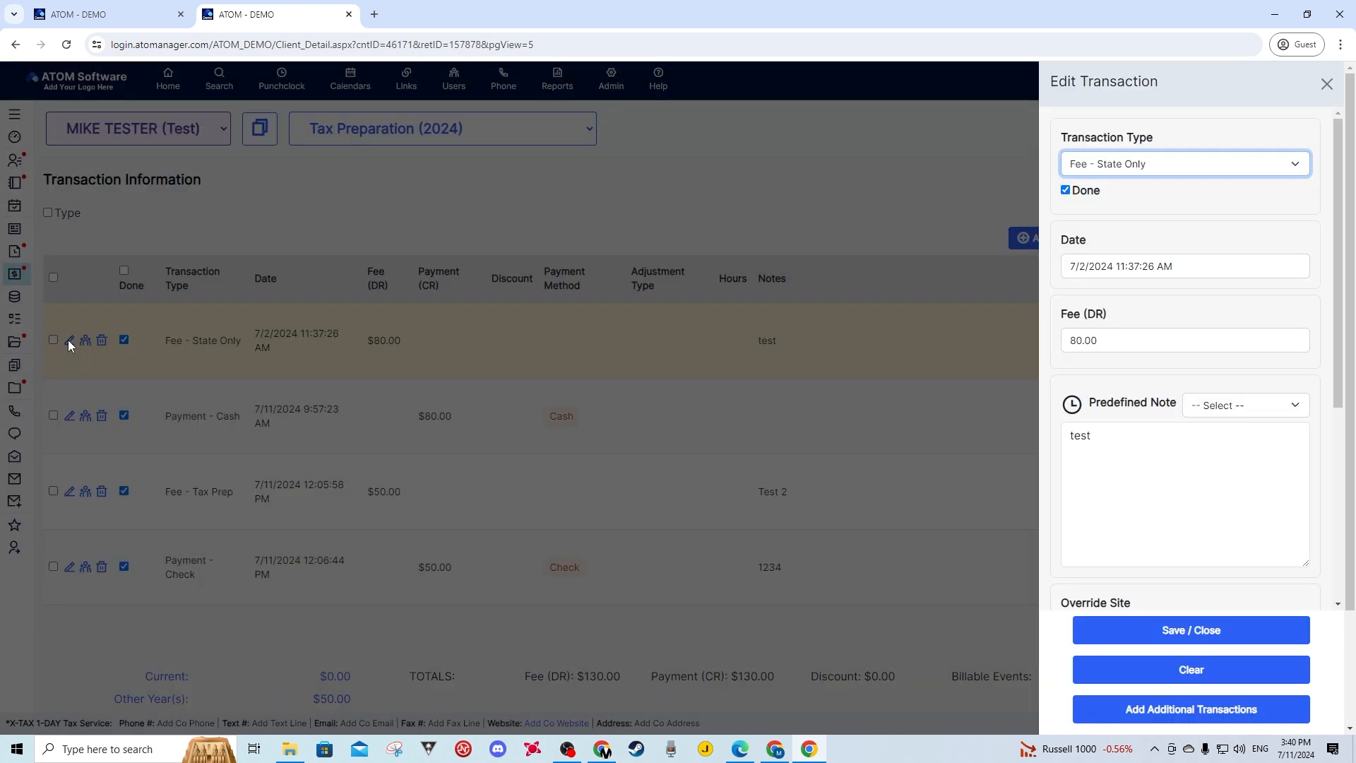
left_click(1151, 167)
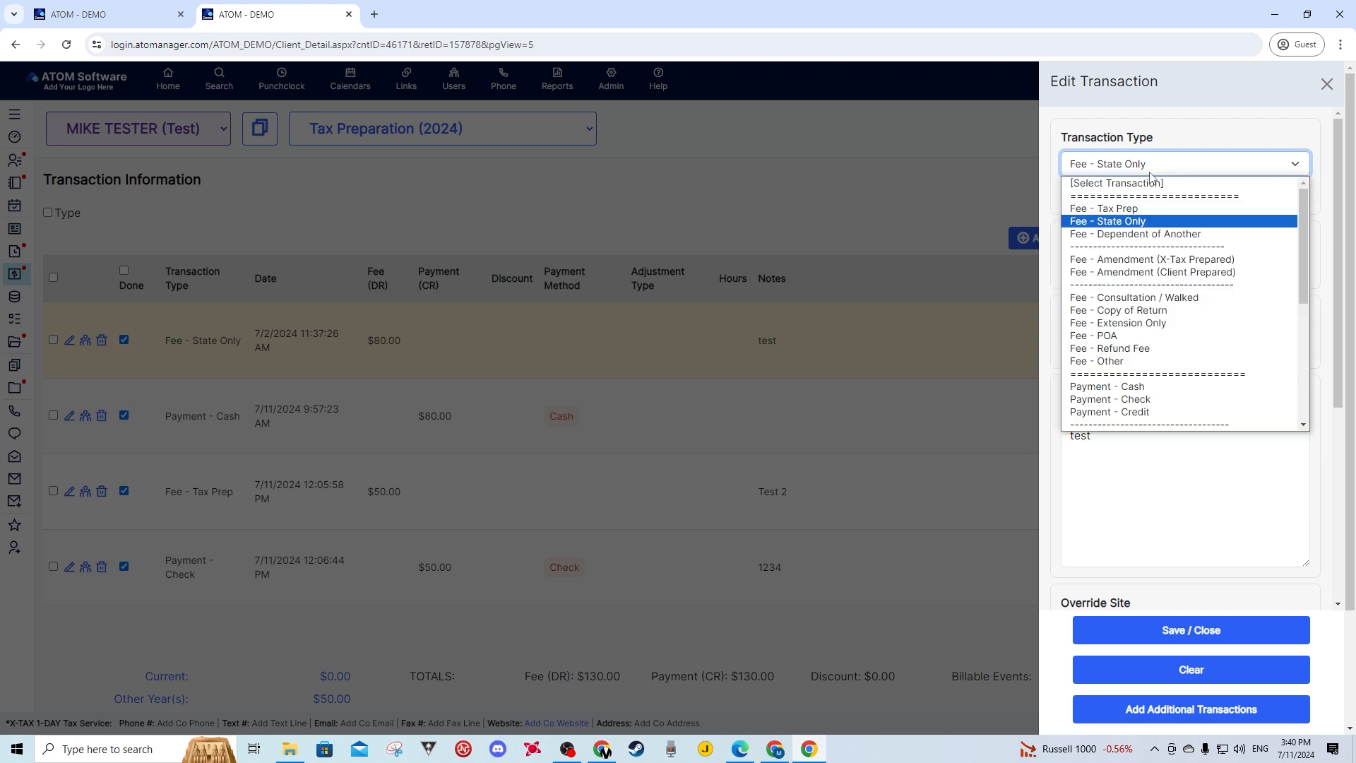
left_click(1128, 221)
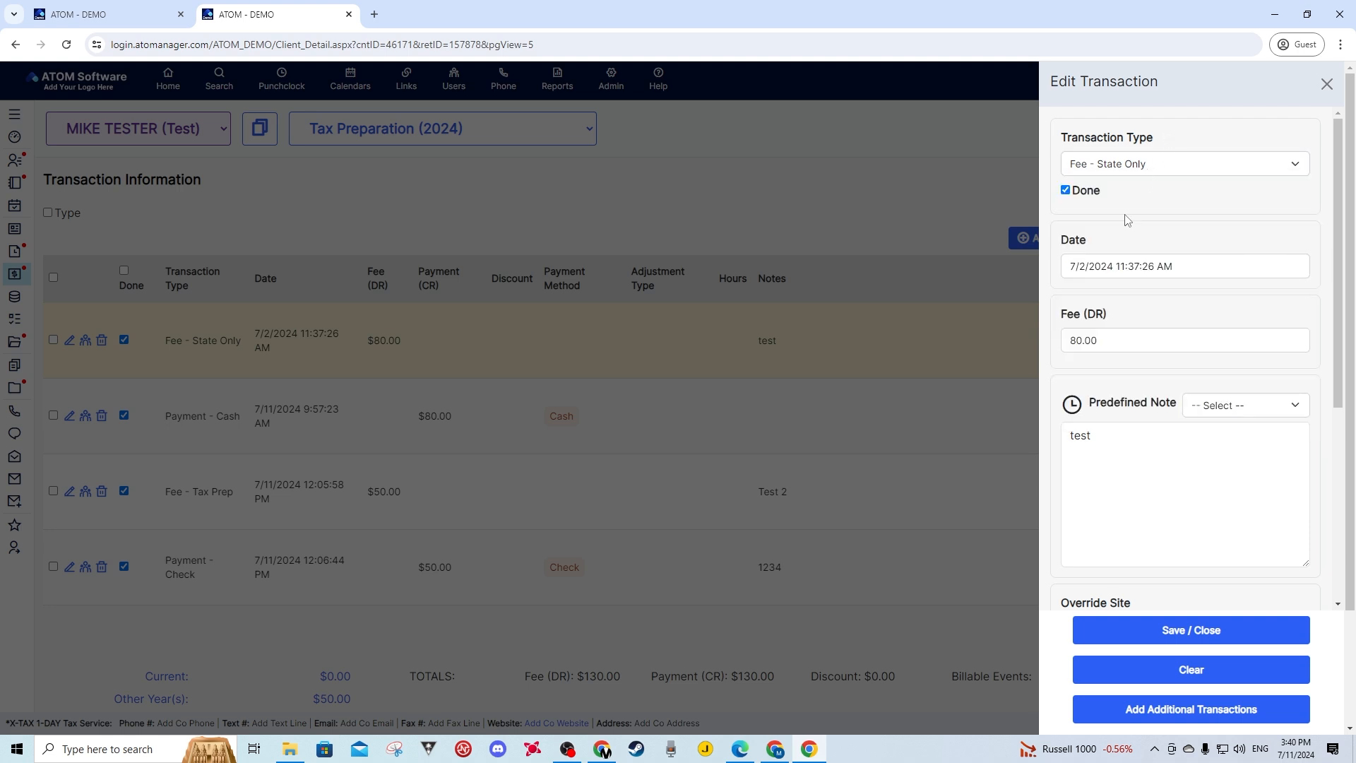
left_click(1193, 264)
left_click(1200, 219)
left_click(1099, 441)
Review the transaction's override, recursive, copy and invoice number settings, and close the form without saving
scroll(1108, 457, "down", 4)
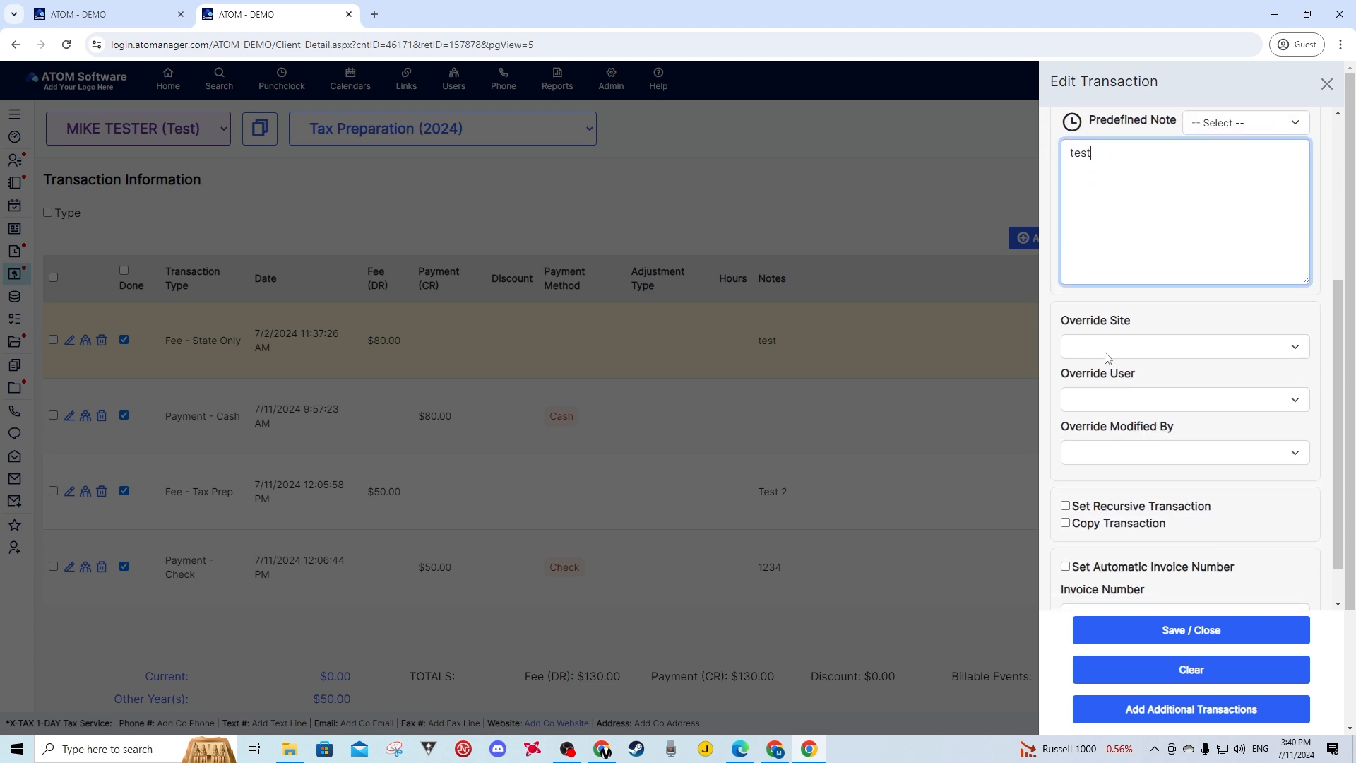
left_click(1121, 456)
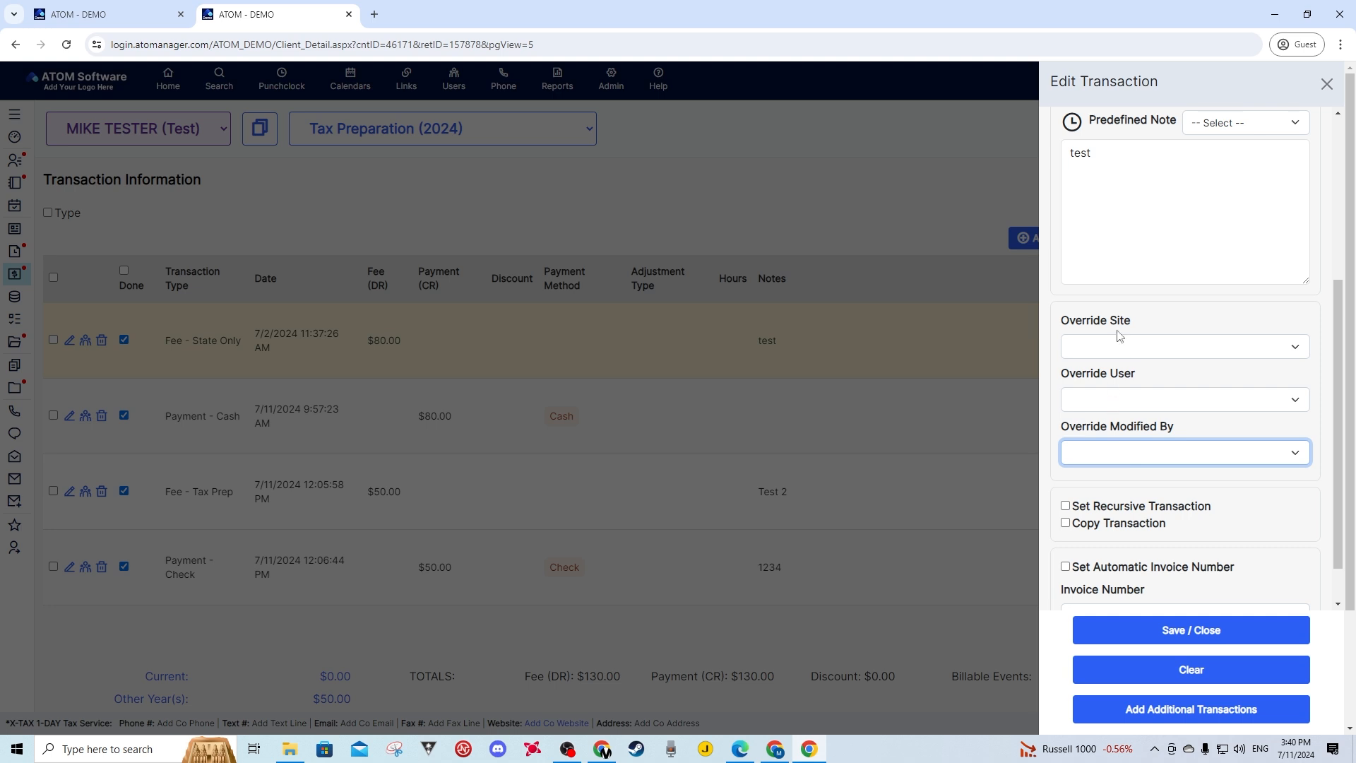
scroll(1117, 467, "down", 1)
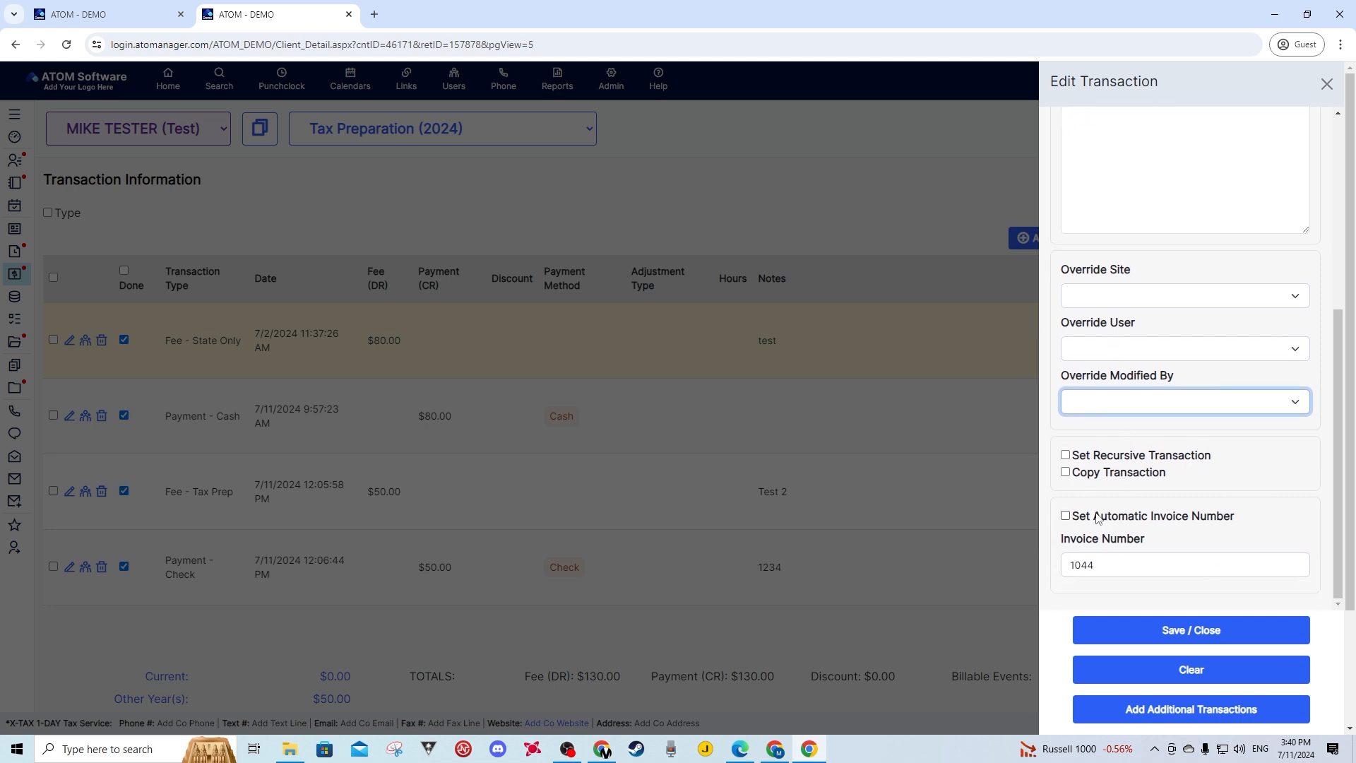
left_click(1129, 572)
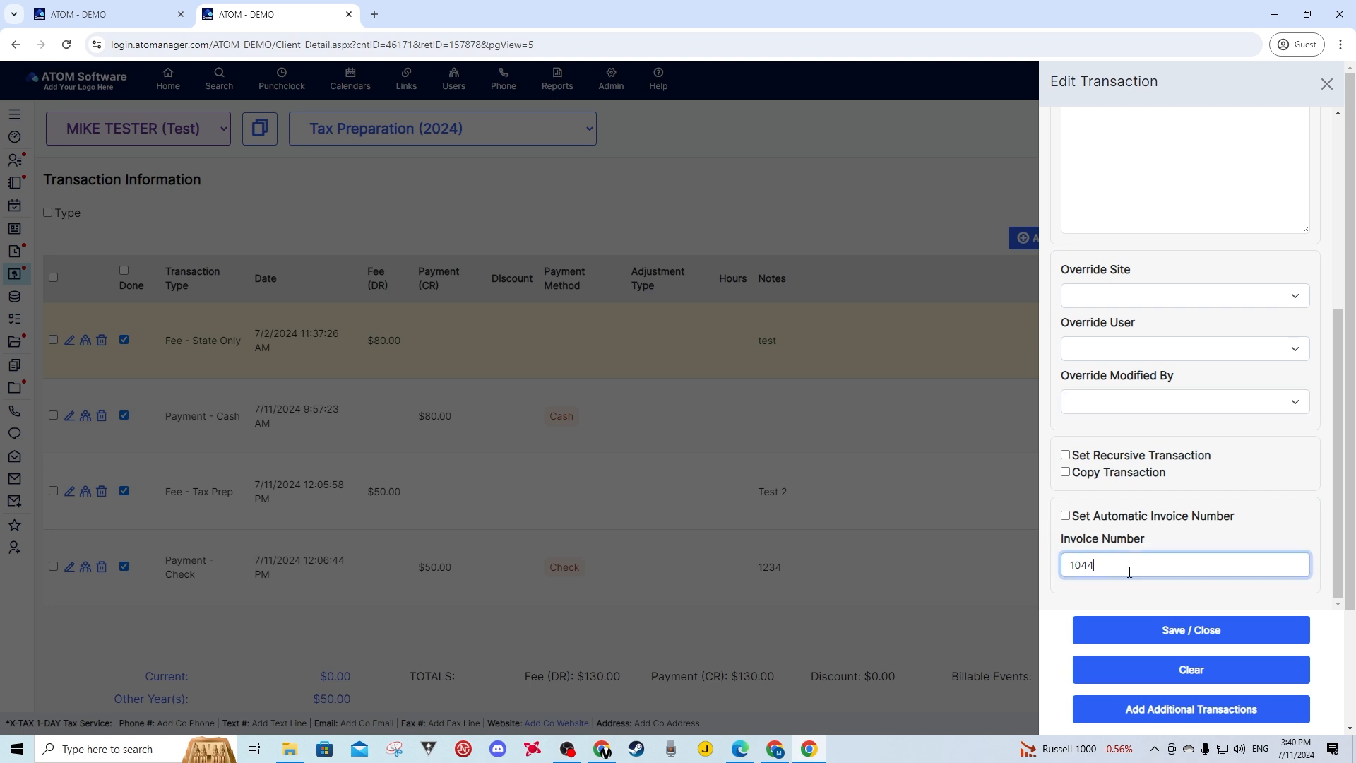
scroll(1117, 564, "up", 5)
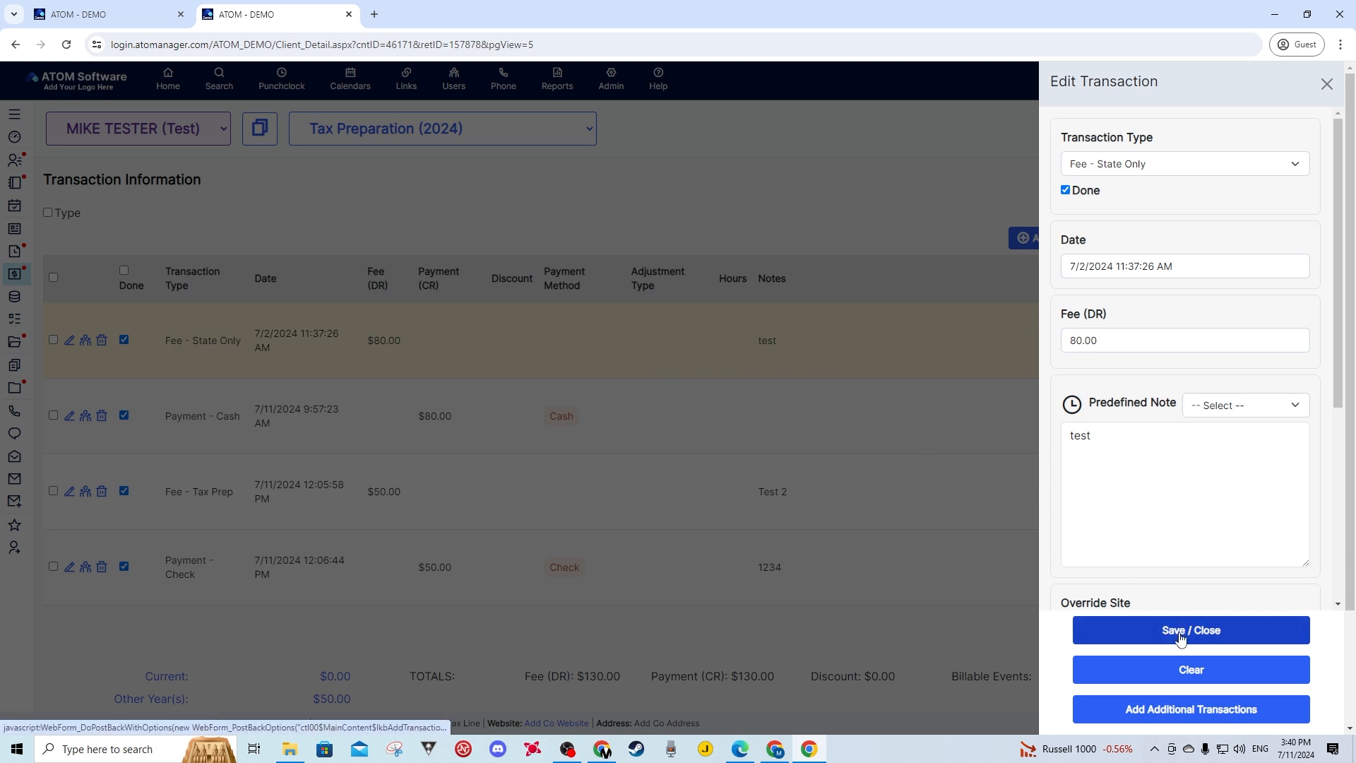
left_click(1325, 85)
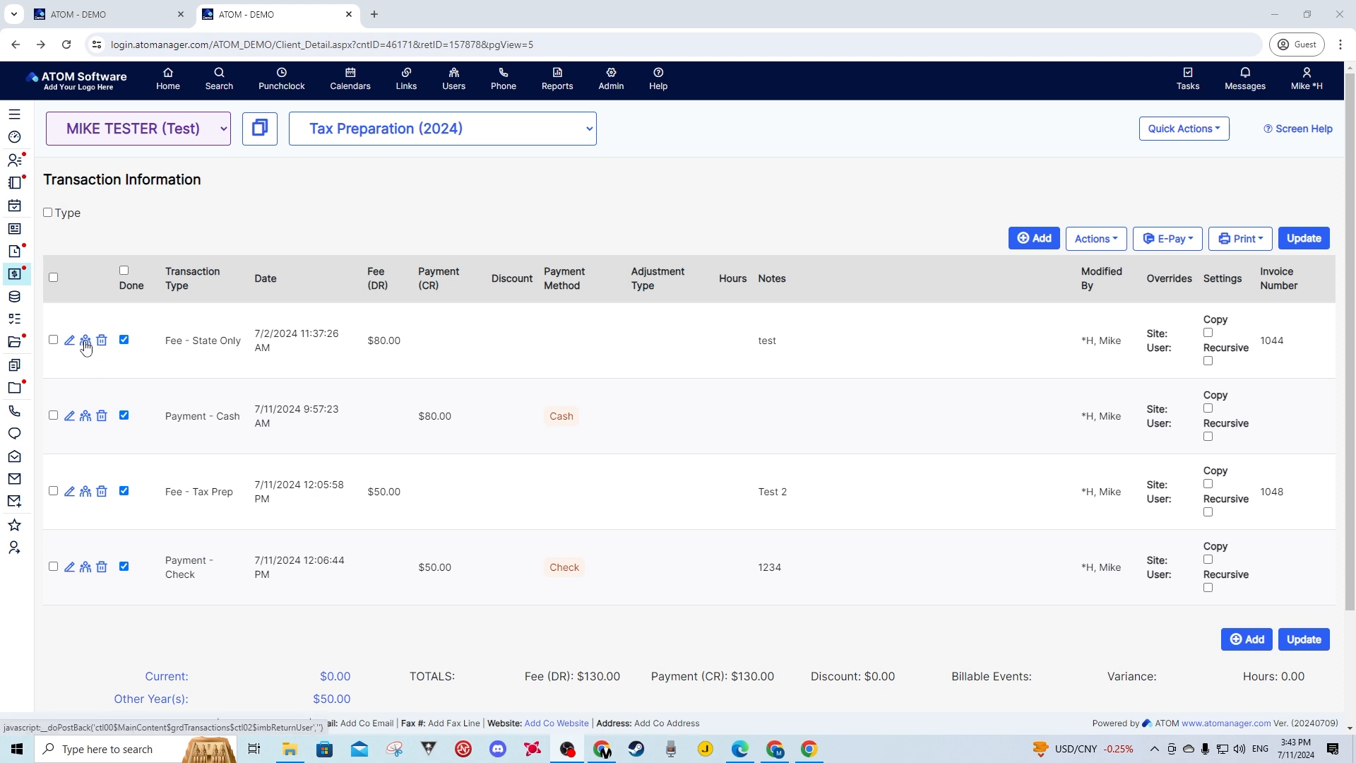
Select an account user with the Reviewer commission role for the Fee - State Only transaction, and return to the transactions without saving
left_click(86, 344)
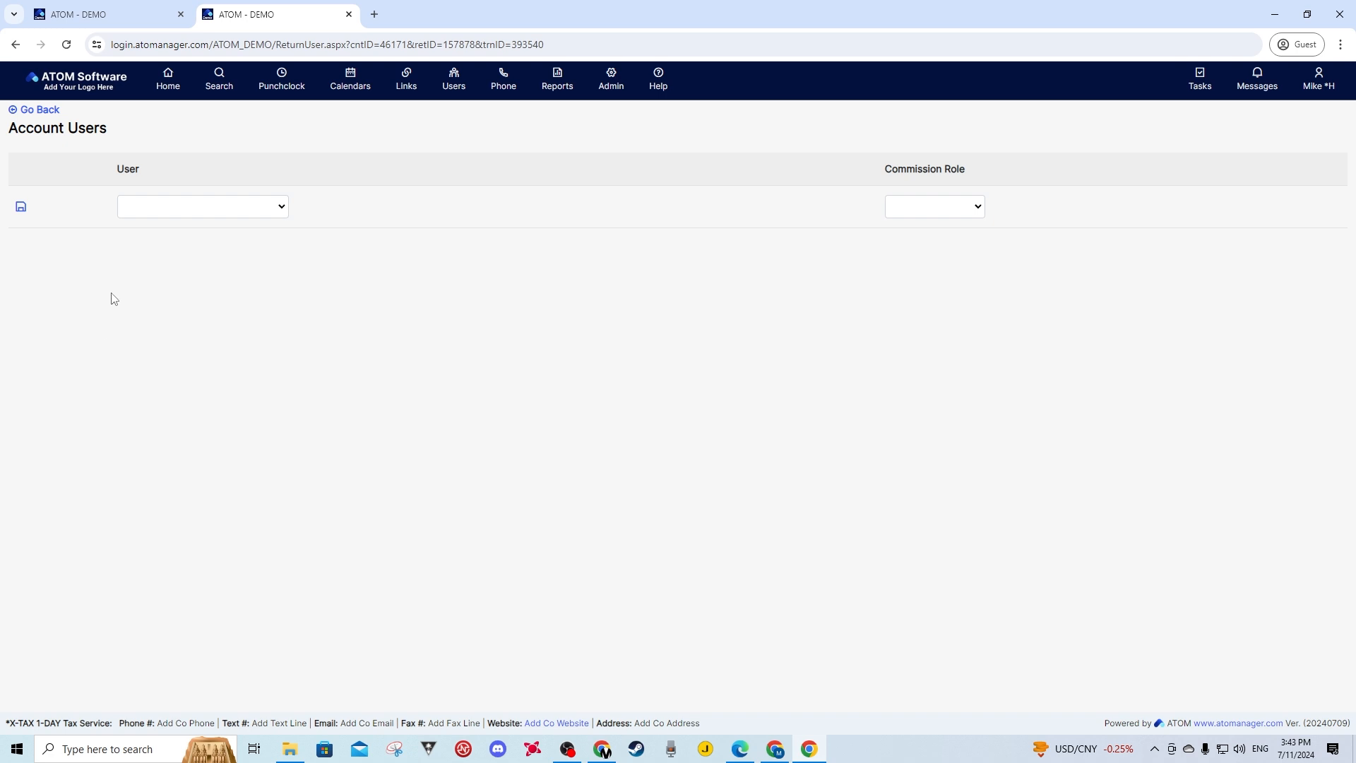
left_click(177, 208)
left_click(226, 235)
left_click(198, 212)
left_click(198, 226)
left_click(960, 209)
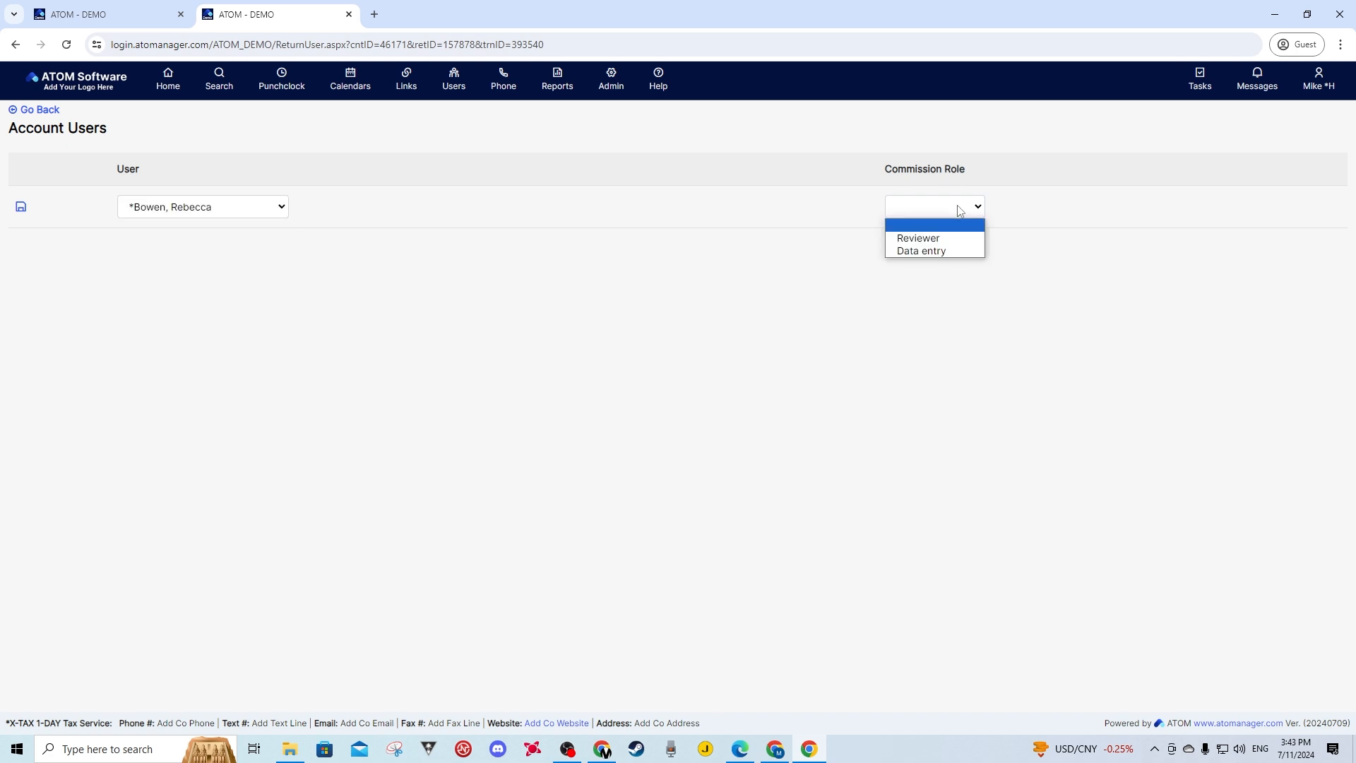
left_click(918, 238)
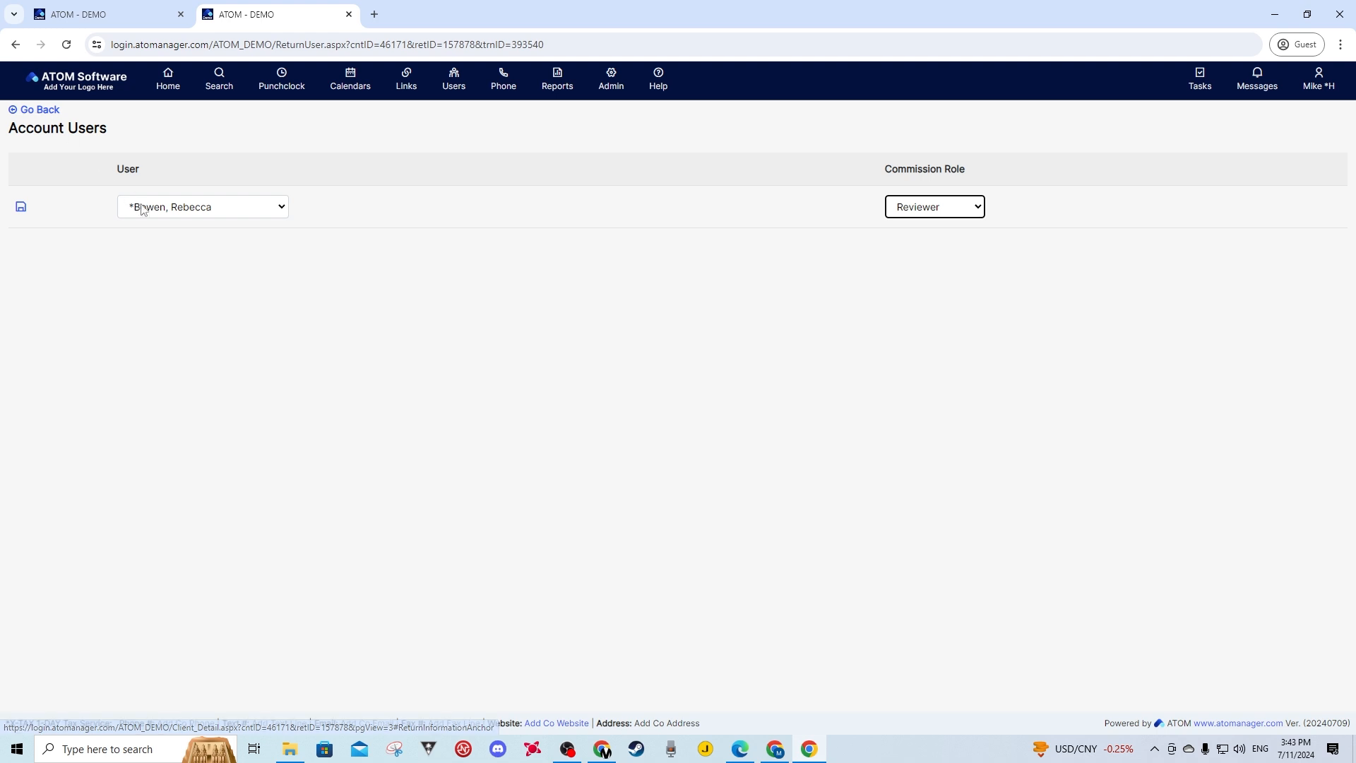
left_click(46, 114)
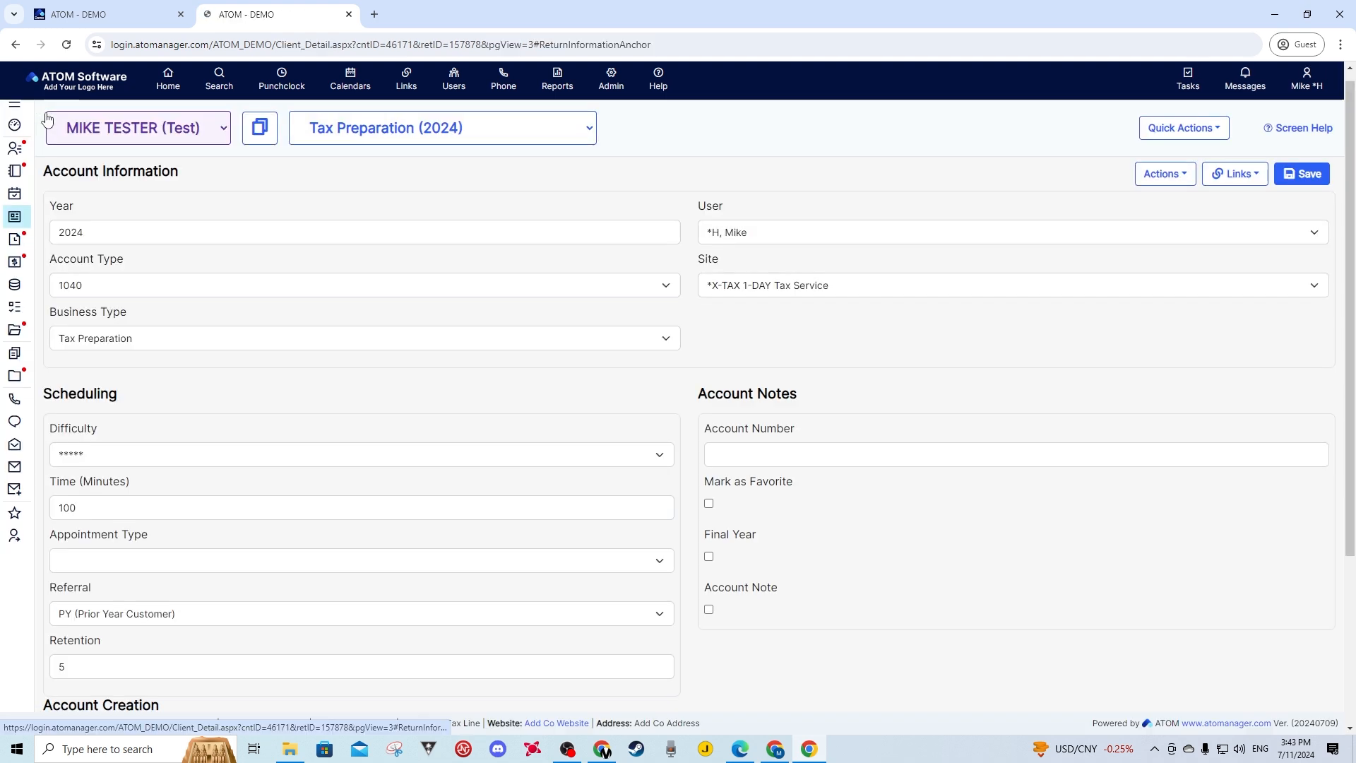
left_click(17, 240)
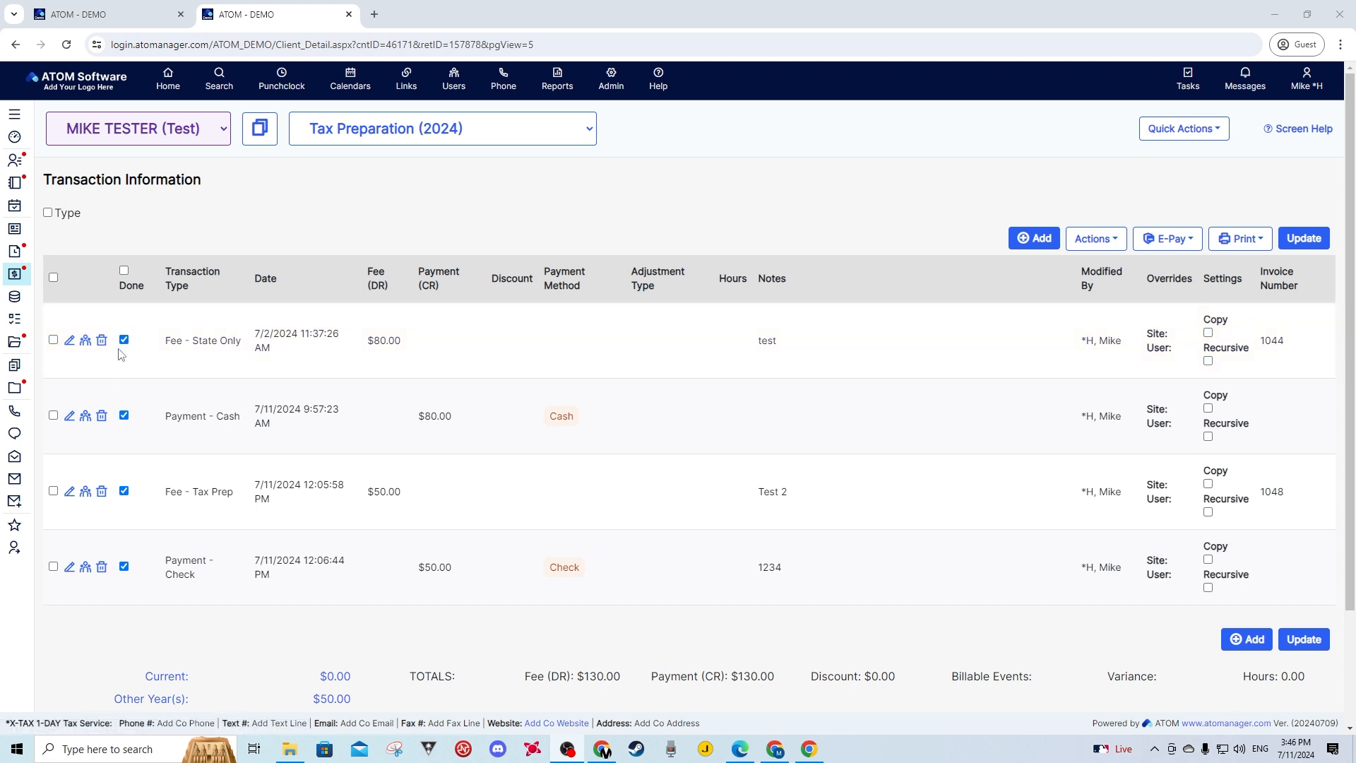
Examine the Done, Fee, Payment, Discount and Payment Method columns of the transaction list
left_click(124, 340)
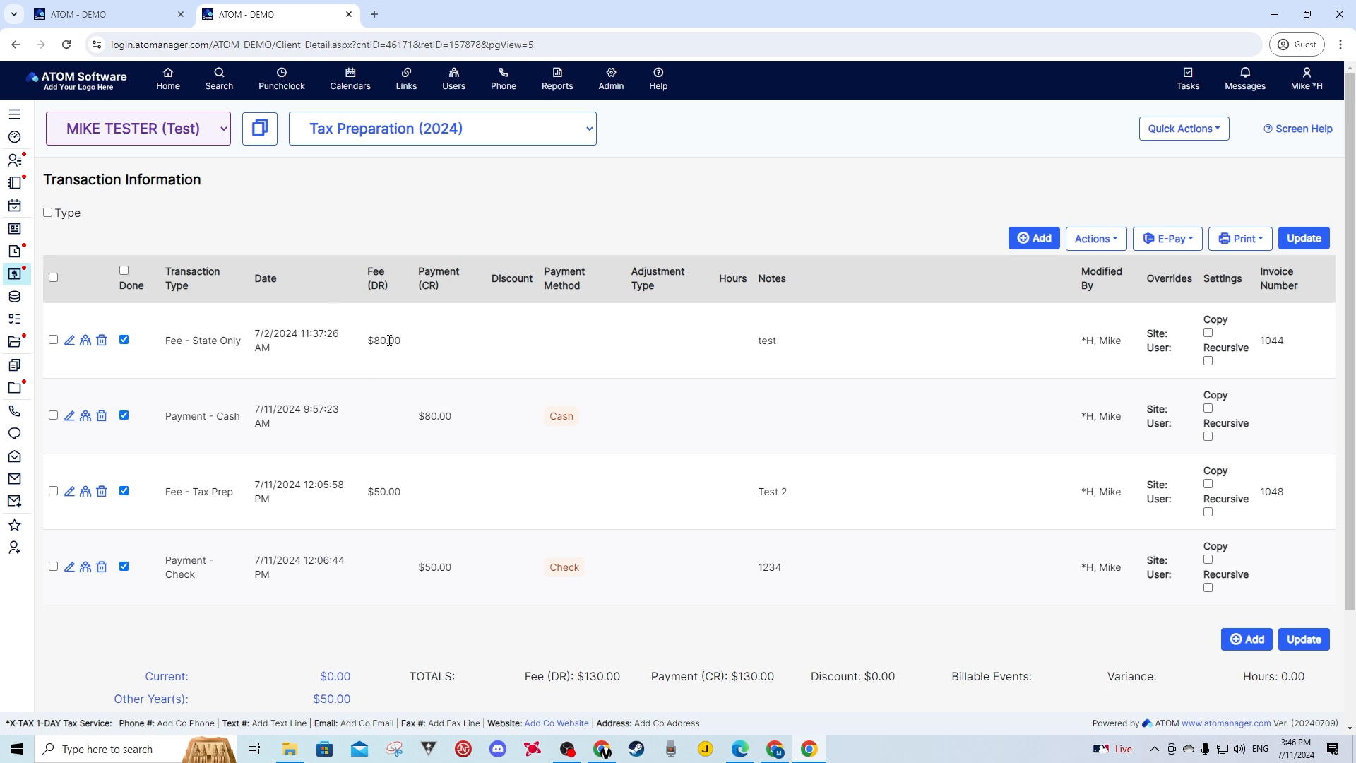
left_click_drag(401, 341, 367, 341)
left_click(444, 348)
left_click_drag(455, 421, 420, 415)
left_click_drag(489, 280, 529, 282)
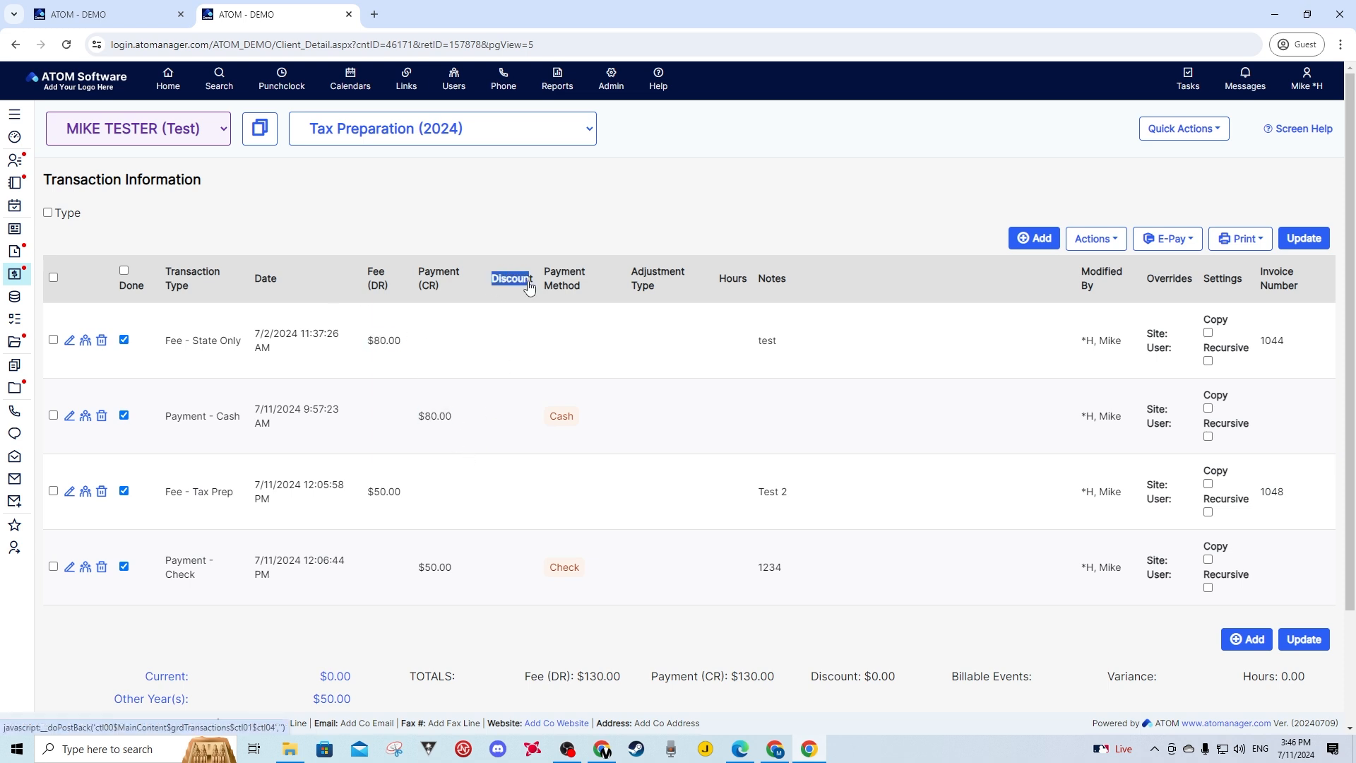
left_click(500, 423)
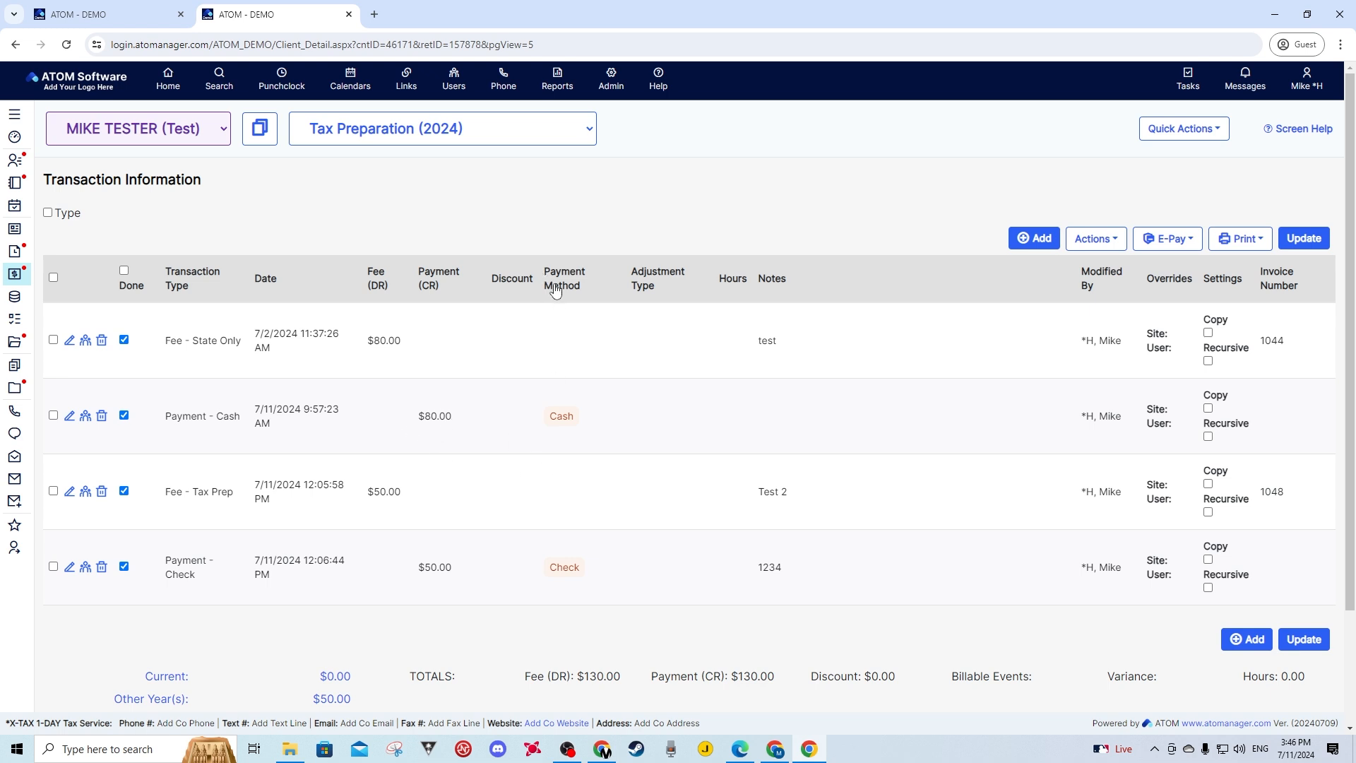
double_click(574, 415)
Review the payment method options of the Payment - Cash transaction, close it unchanged, and look at the admin category types
left_click(69, 419)
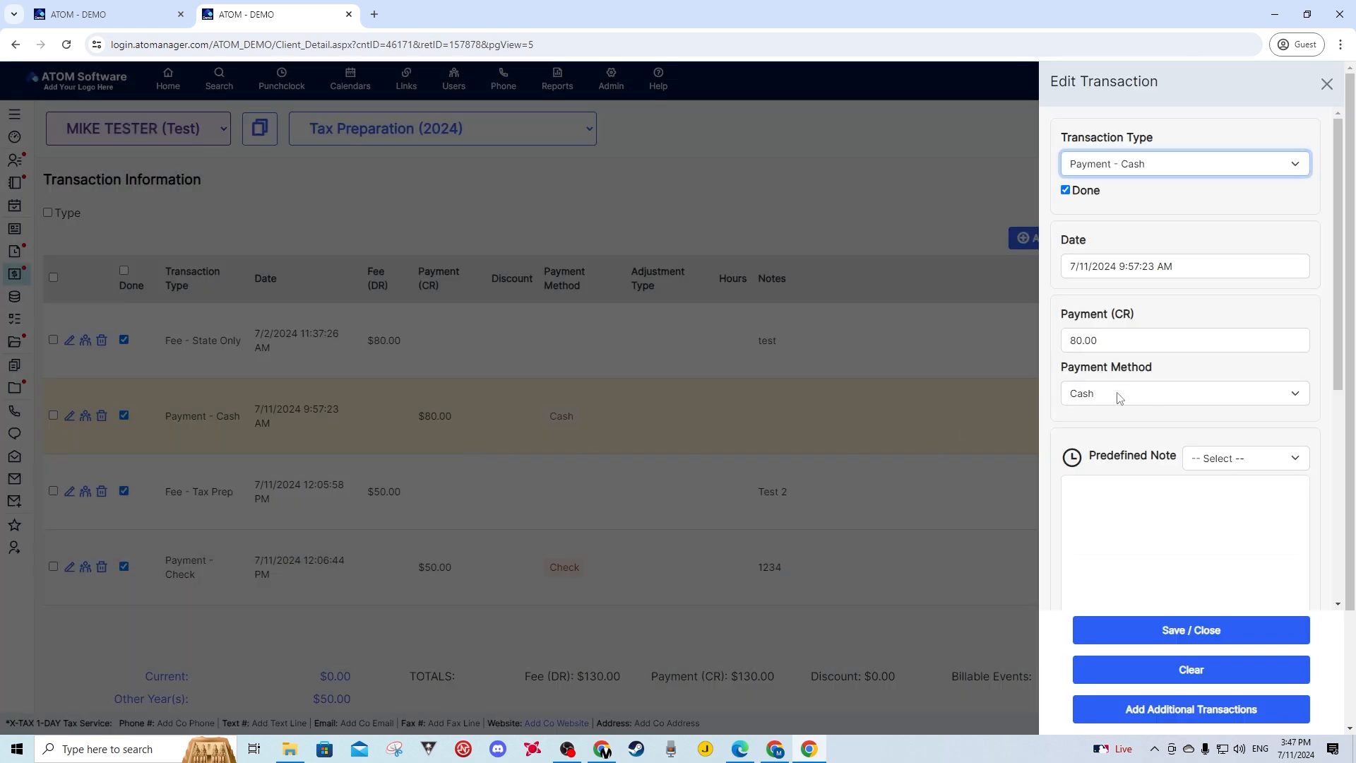
left_click(1118, 397)
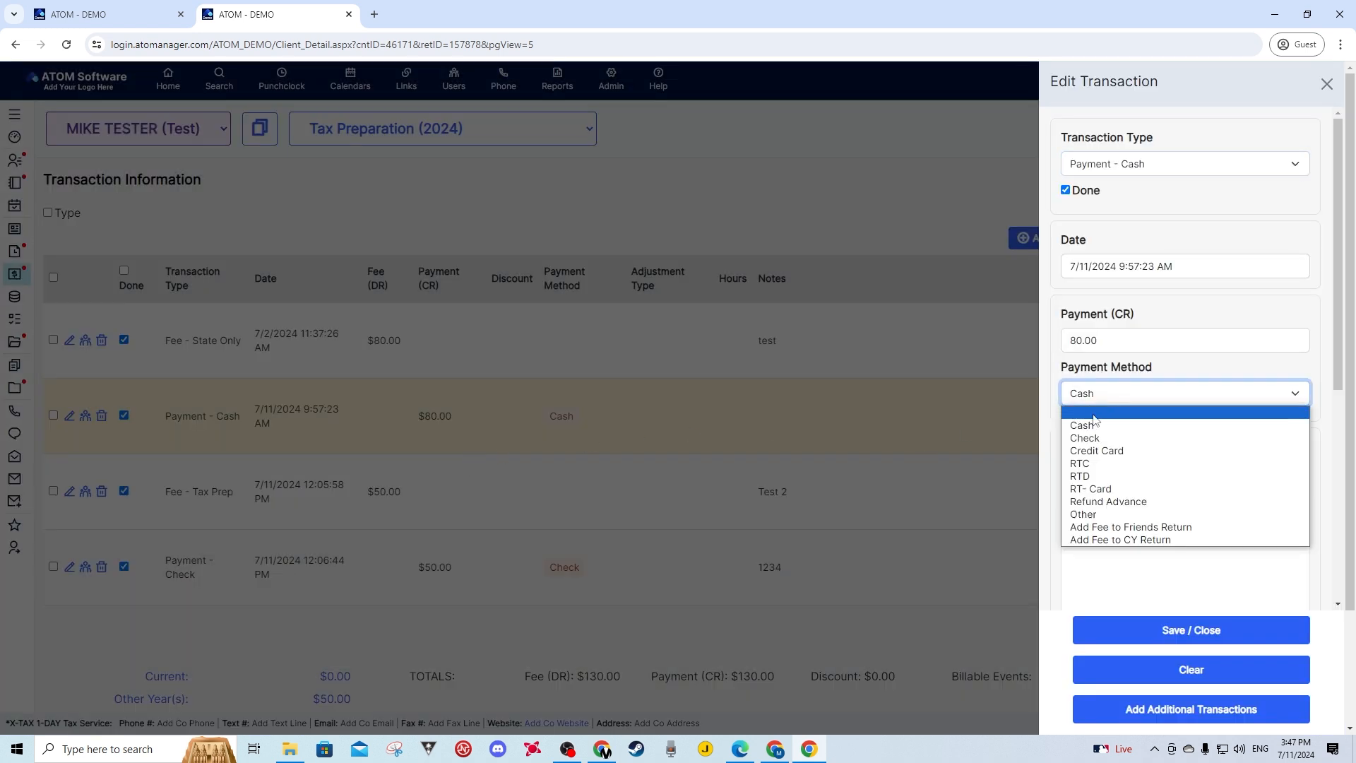
left_click(1141, 387)
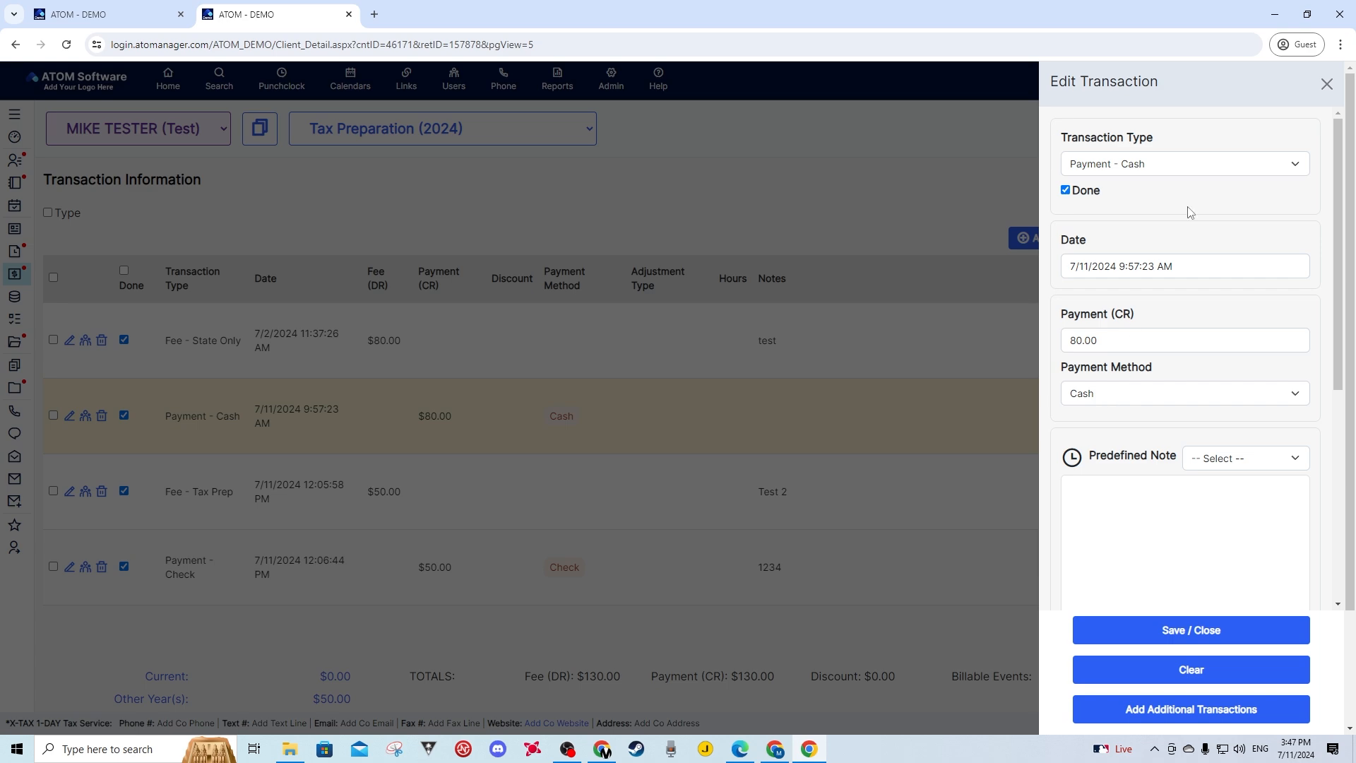
left_click(1326, 84)
left_click(611, 79)
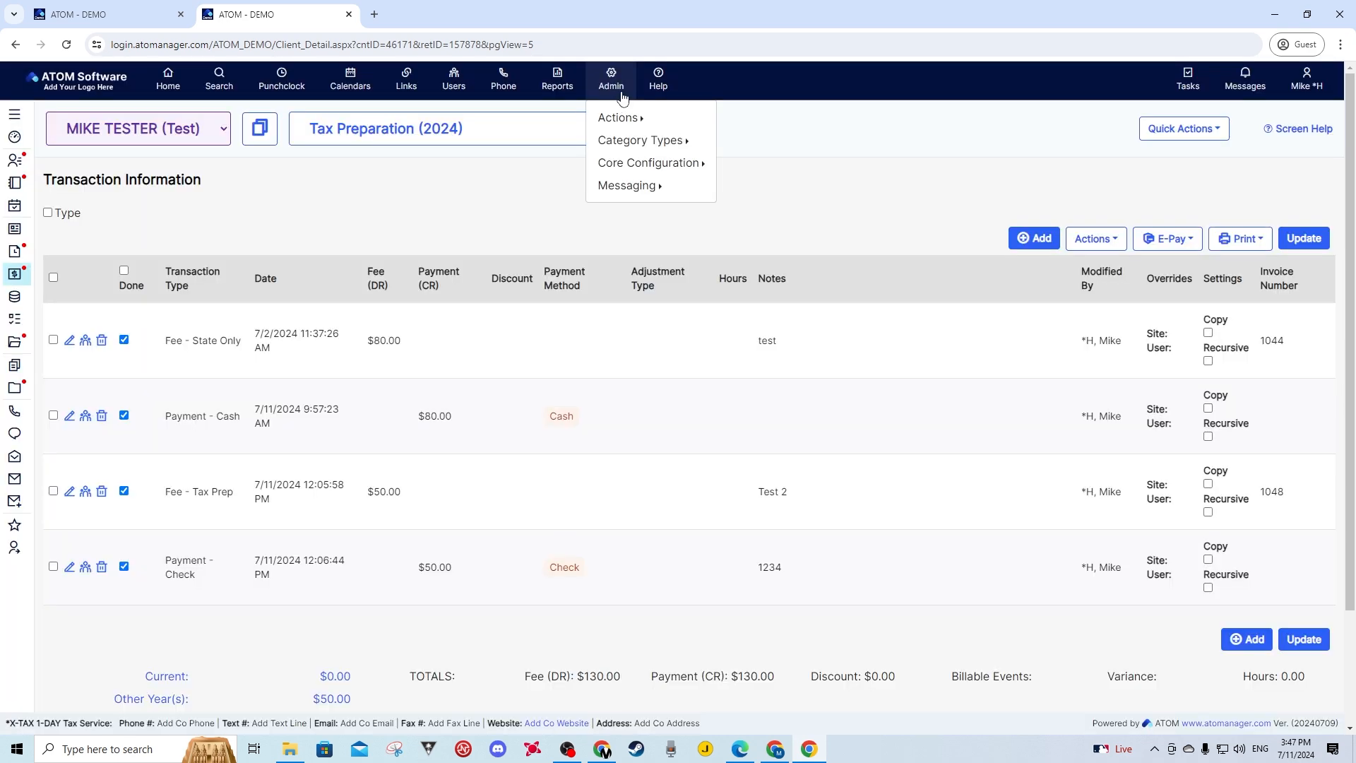
mouse_move(639, 140)
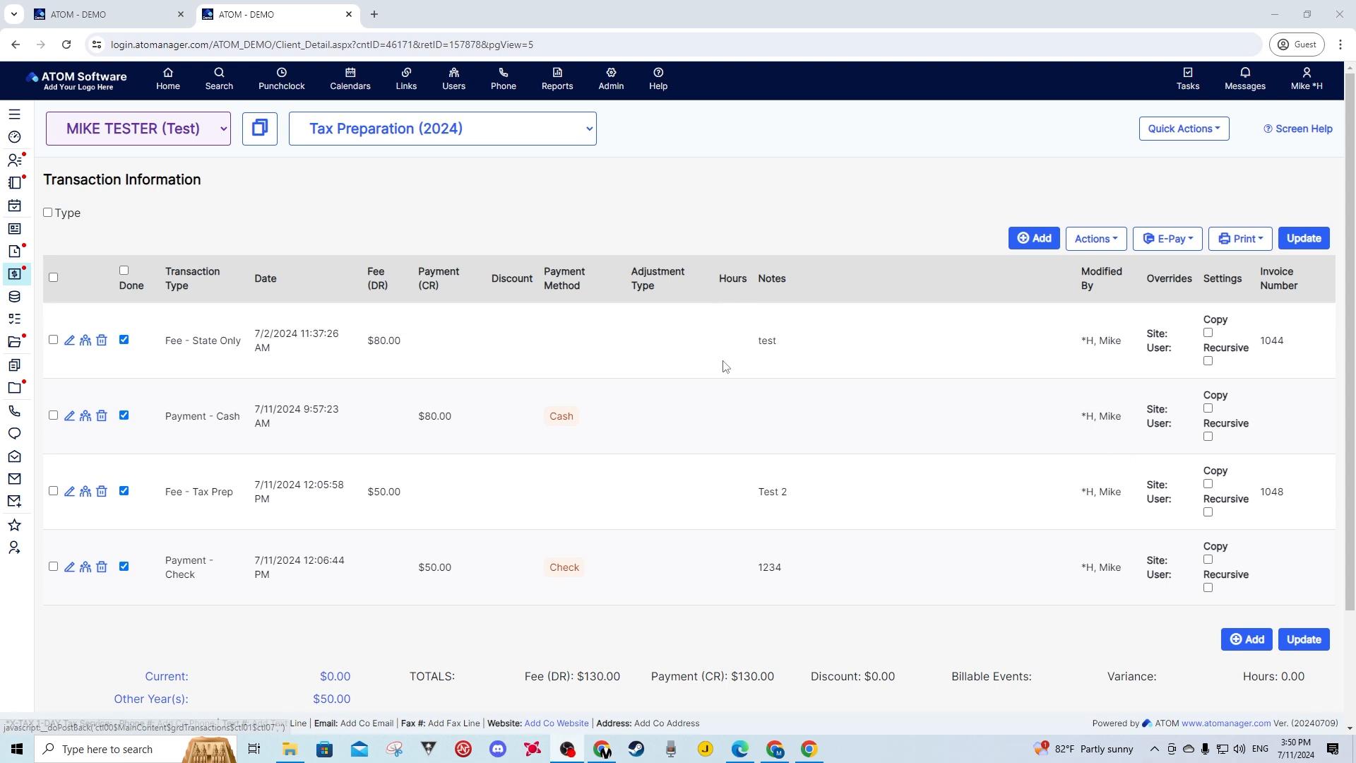
Start a new Fee - Tax Prep transaction with 1 hour, and close the form without saving
left_click(1025, 242)
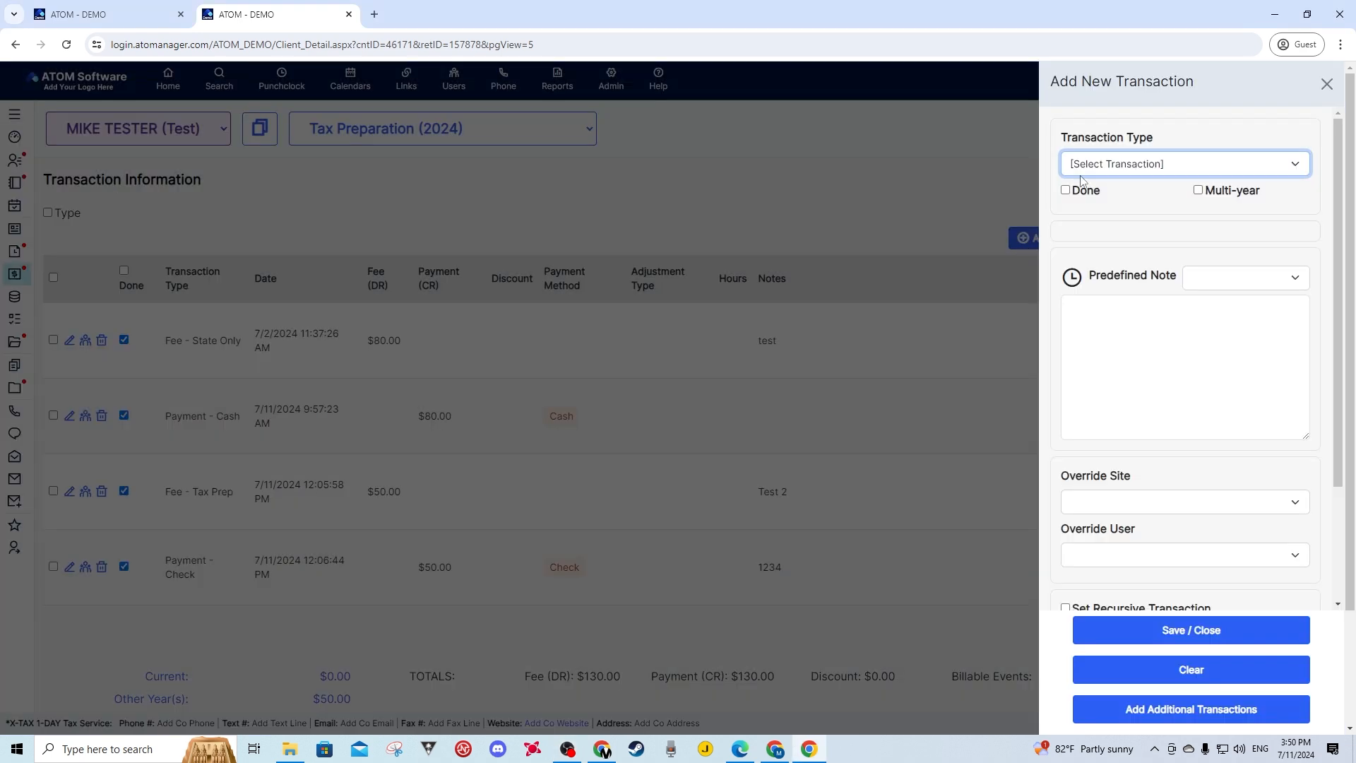
left_click(1080, 175)
left_click(1105, 208)
left_click(1106, 322)
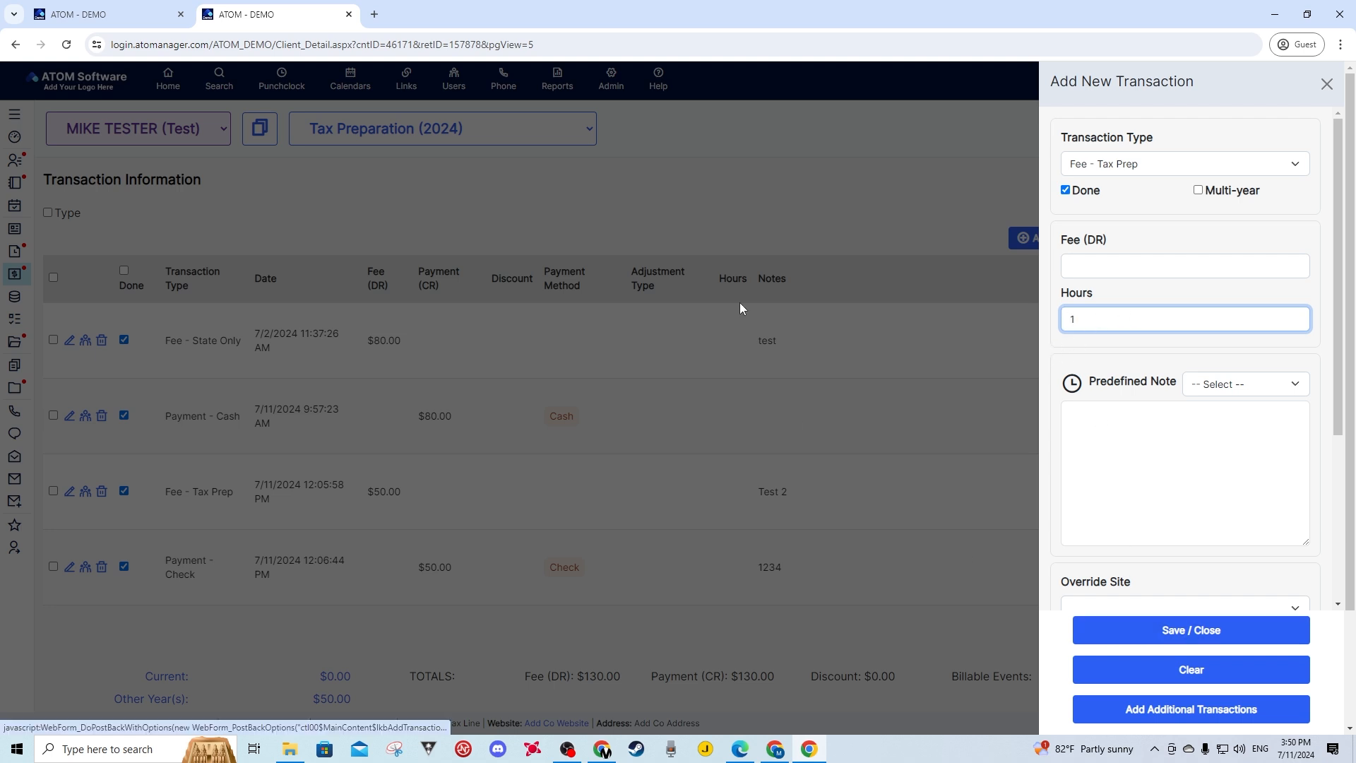
left_click(1325, 84)
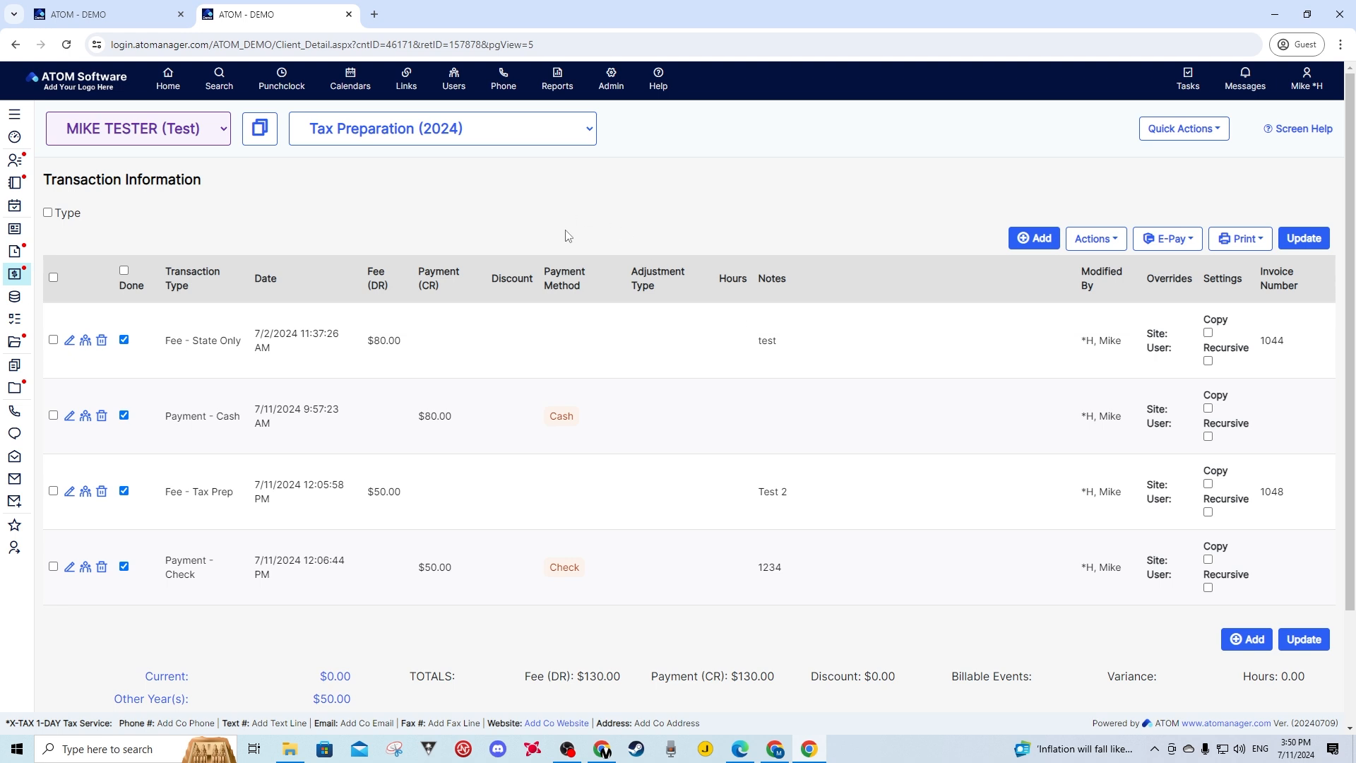
Open the client's account information in a new browser tab and go to its Billable Time page
right_click(15, 232)
left_click(71, 240)
left_click(413, 12)
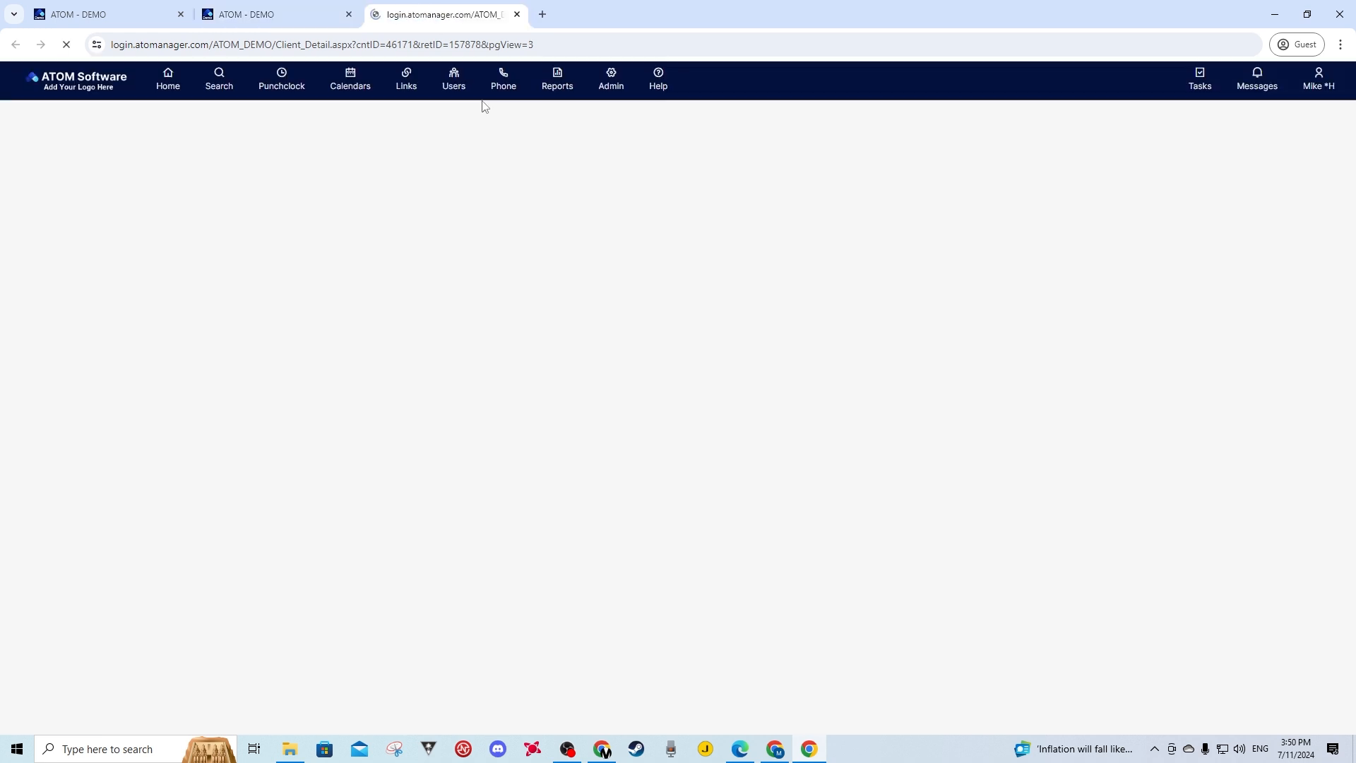
left_click(1257, 191)
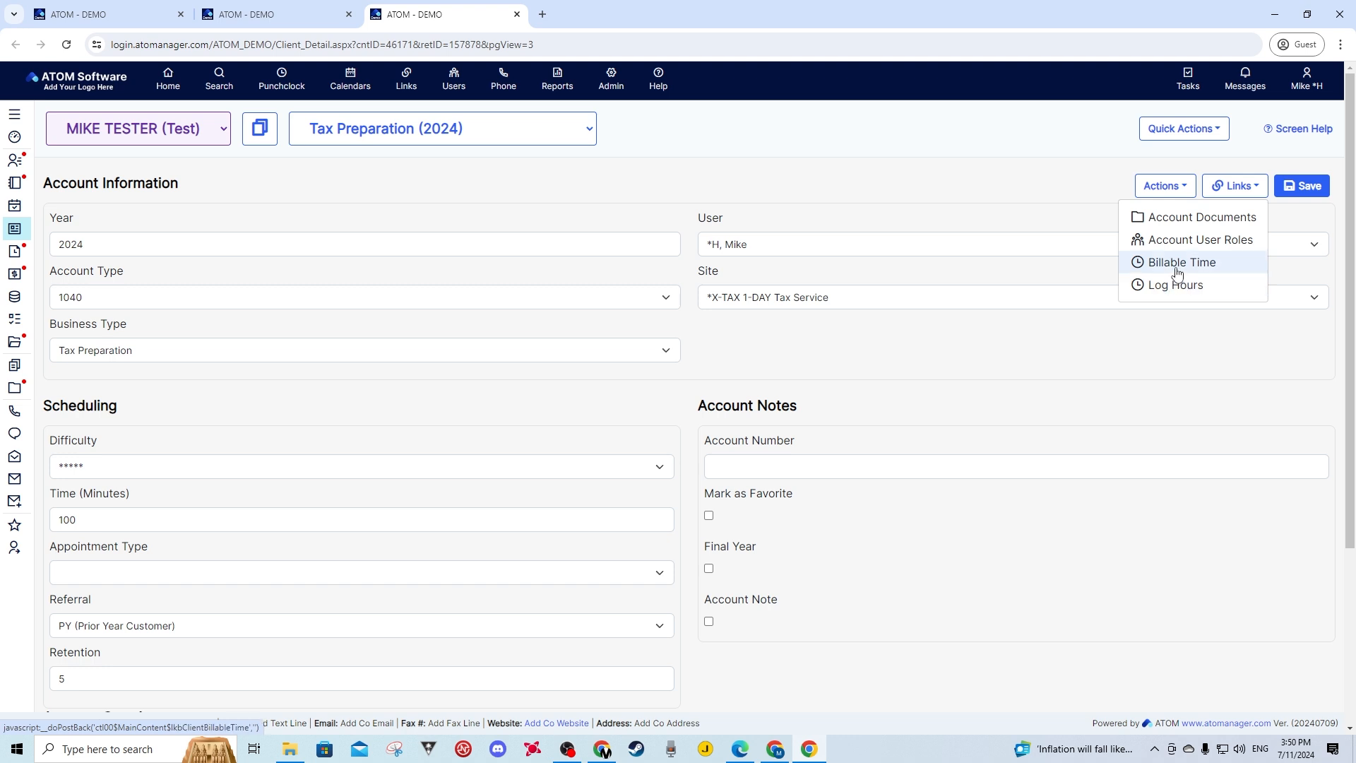
left_click(1172, 265)
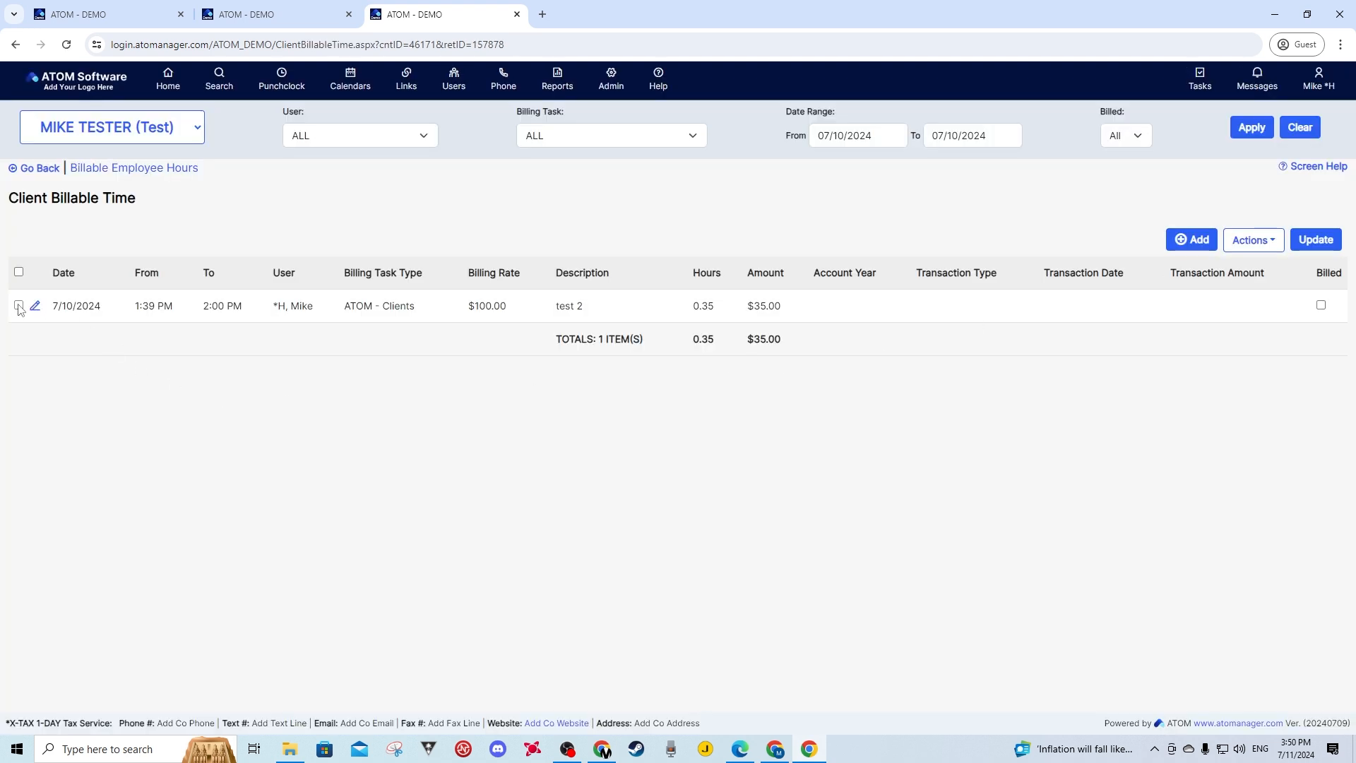
Select the 7/10/2024 billable time entry, review the options for creating a transaction and its hours, and close the browser tab
left_click(18, 305)
left_click(1193, 240)
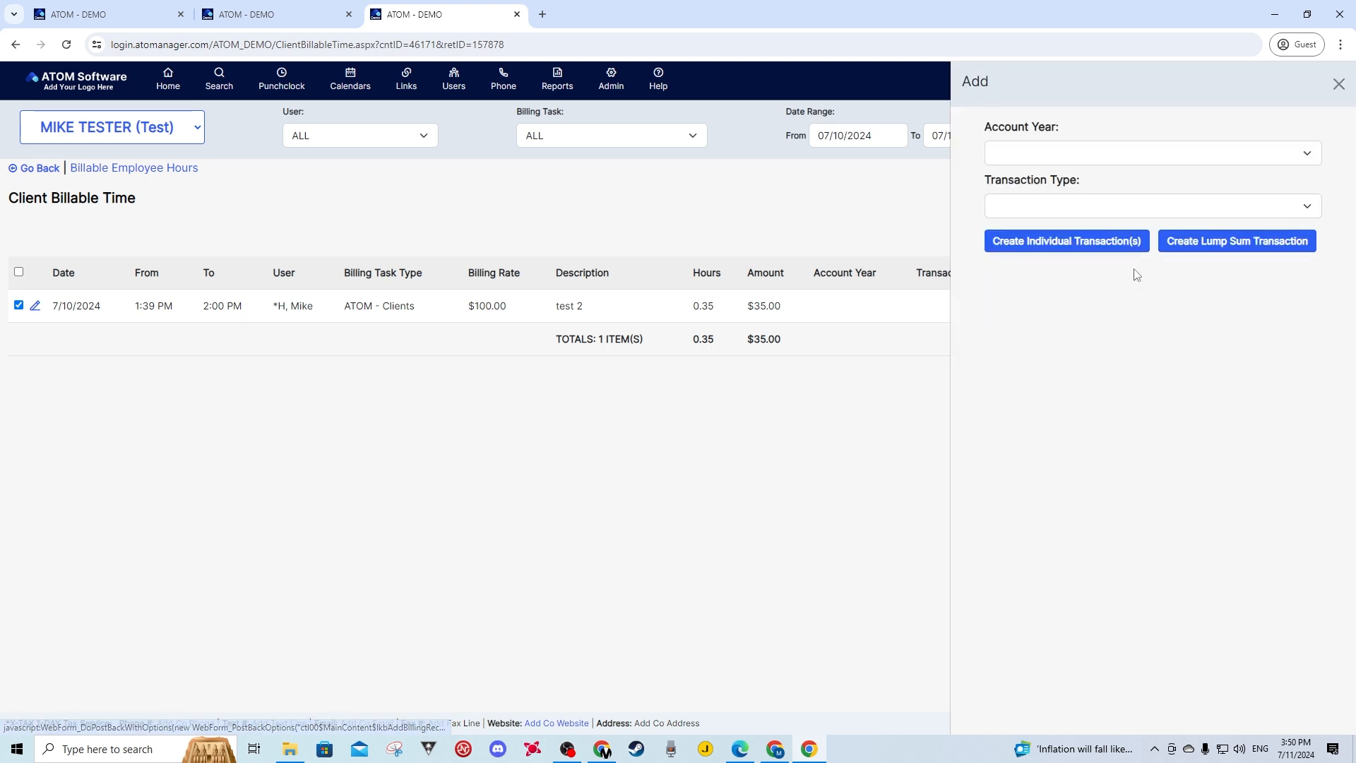
left_click(1050, 161)
left_click(1338, 84)
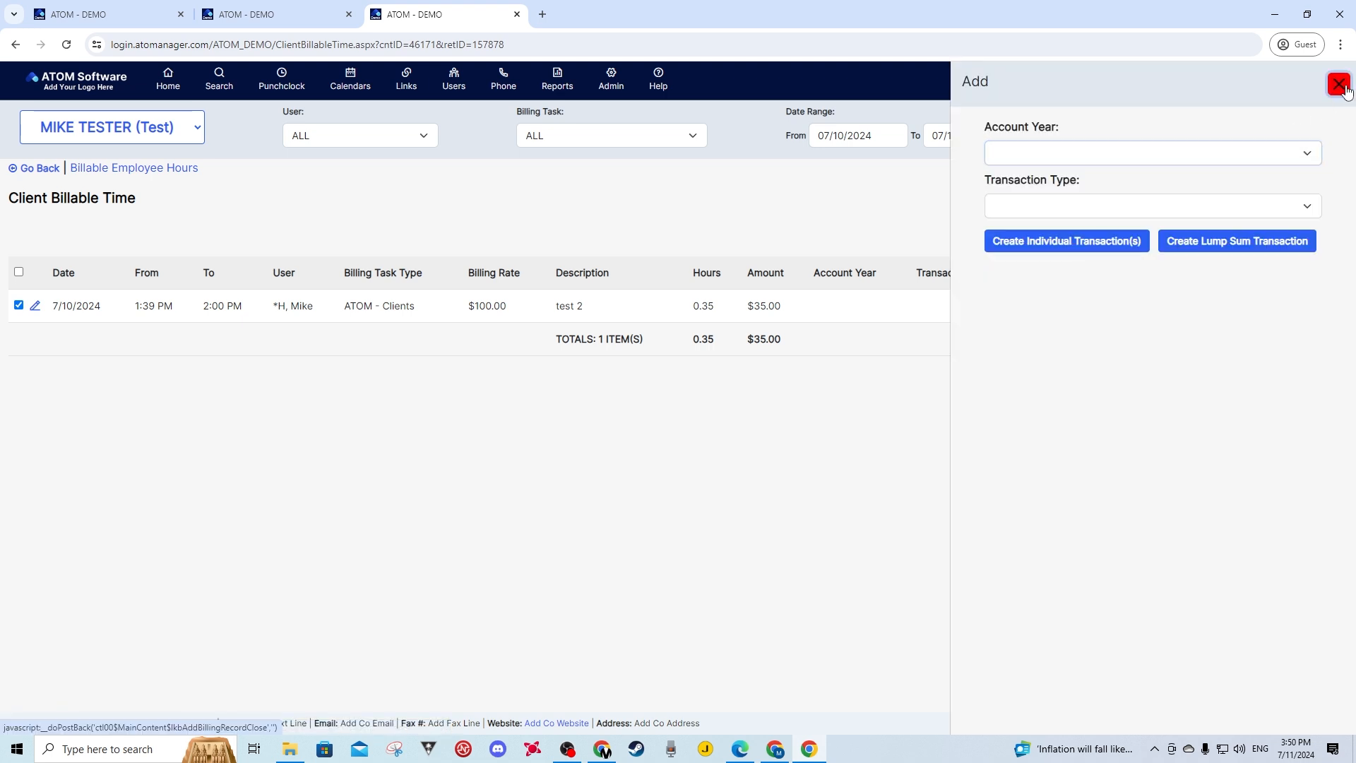
left_click(1338, 83)
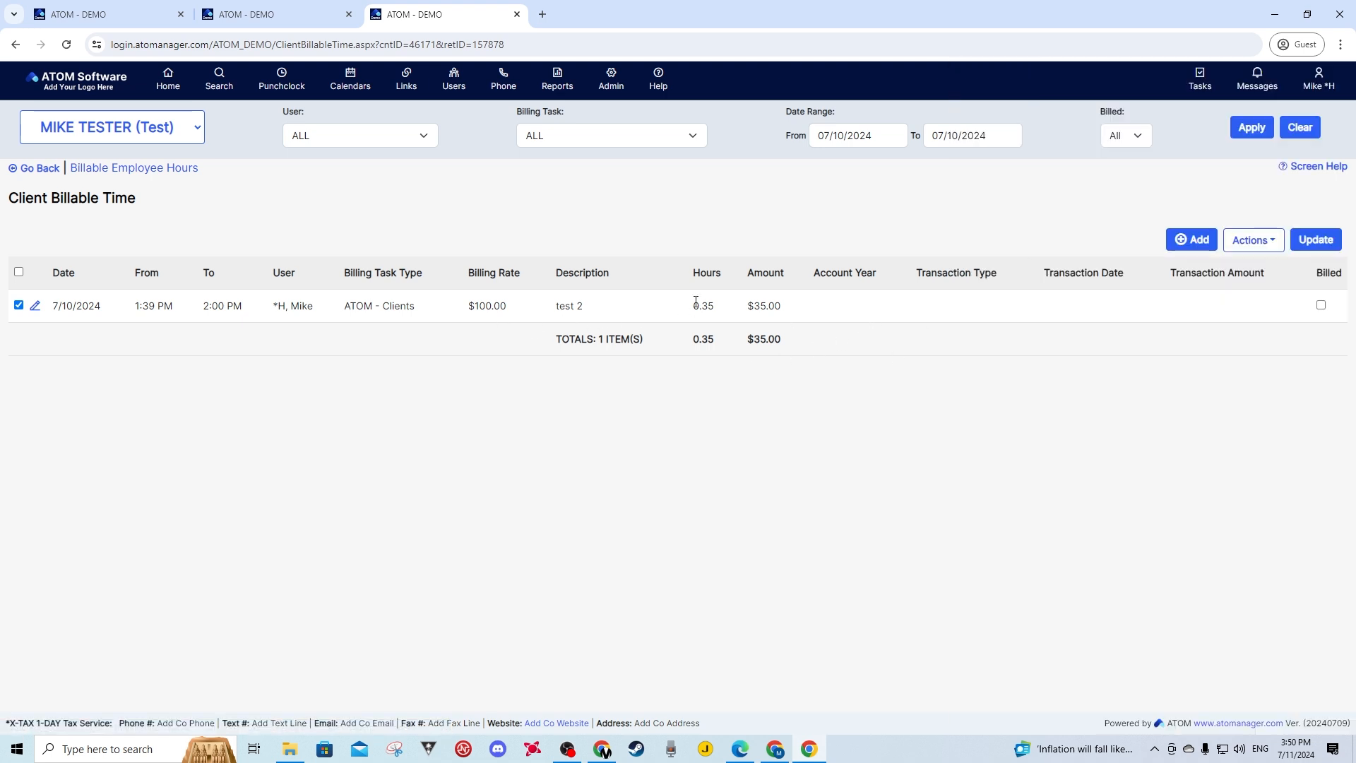
left_click_drag(715, 306, 700, 307)
left_click(517, 14)
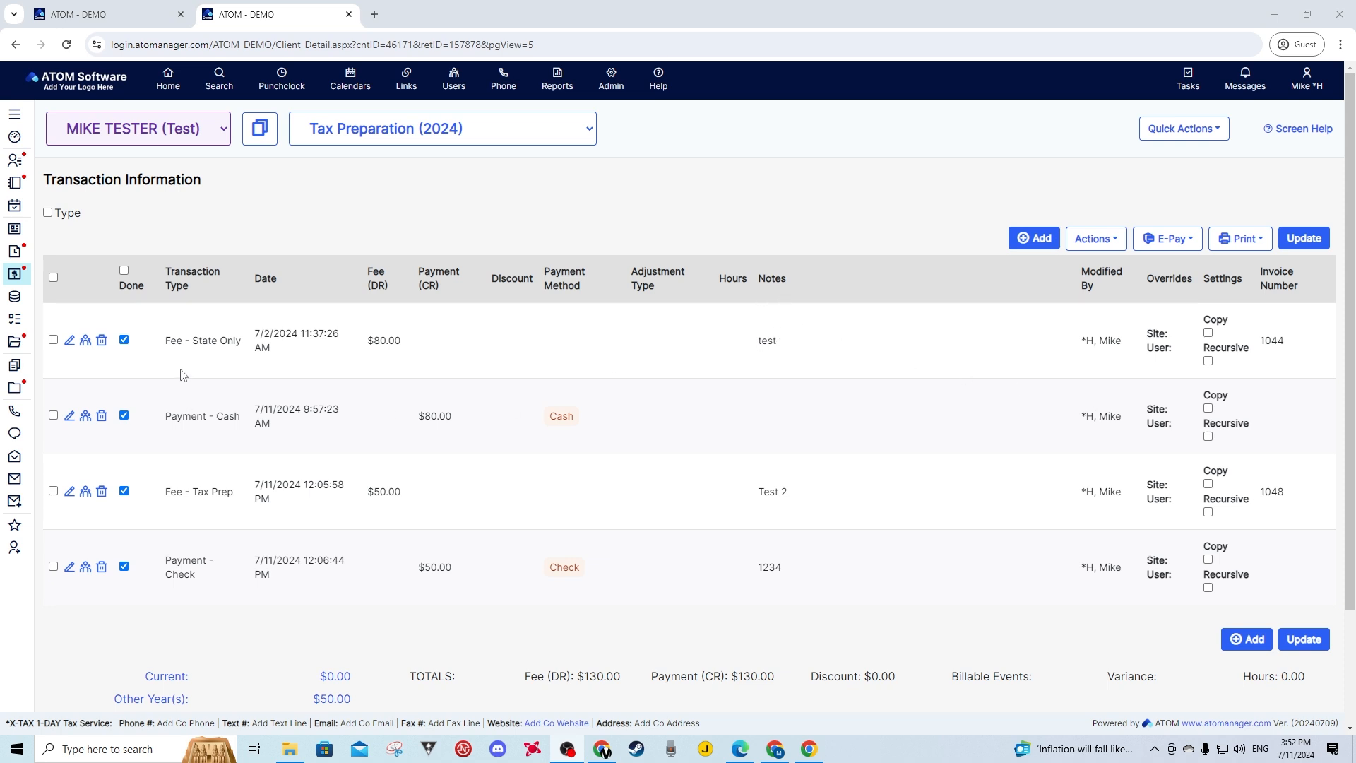
Open the Fee - State Only transaction, review its note field and predefined note options, and close it unchanged
left_click(69, 340)
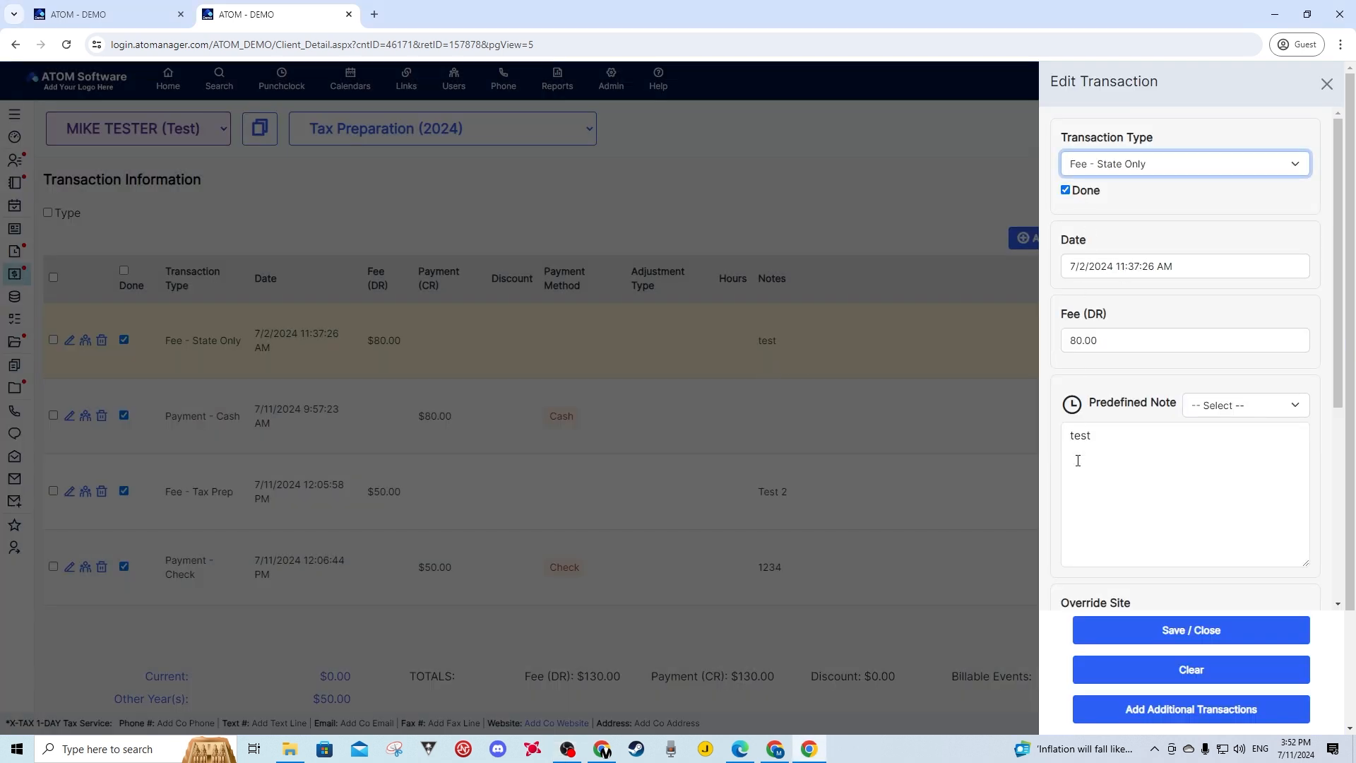
left_click(1099, 449)
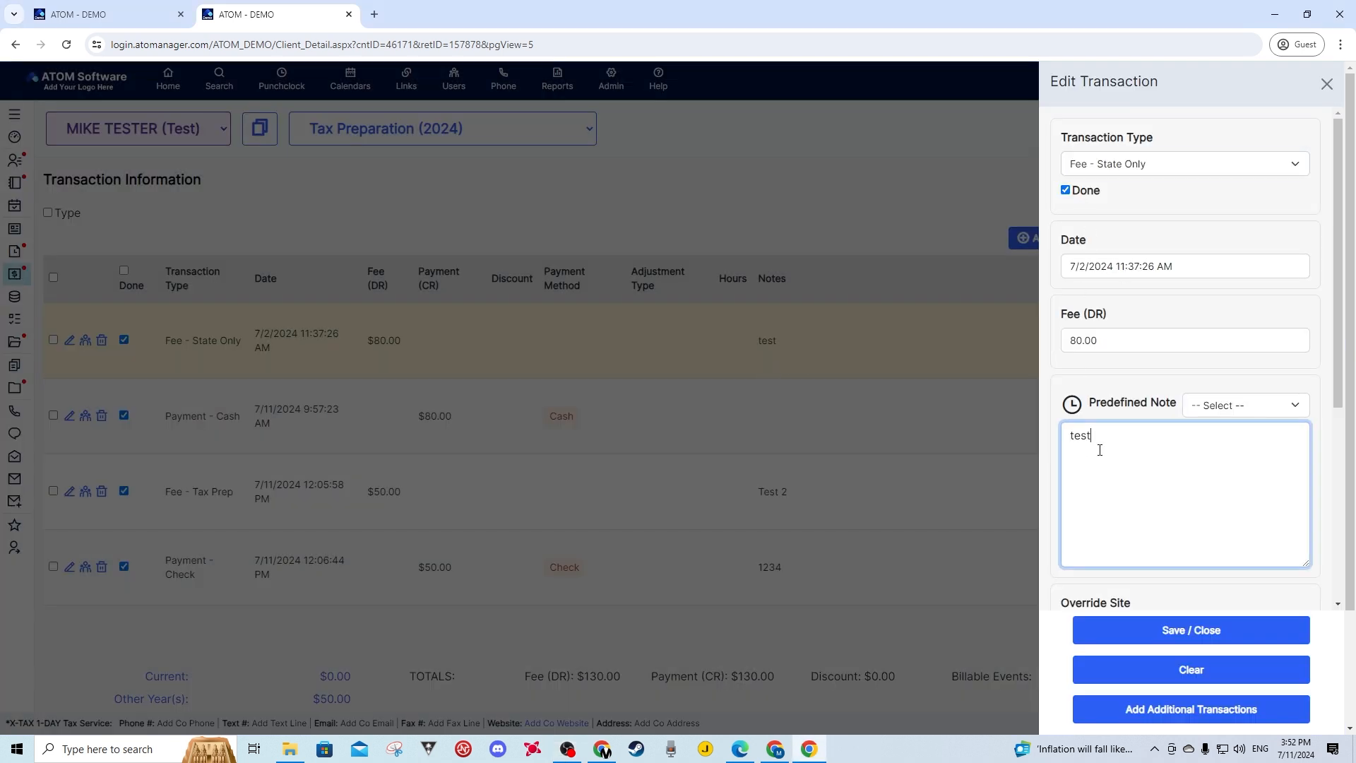
left_click(1235, 406)
left_click(1235, 411)
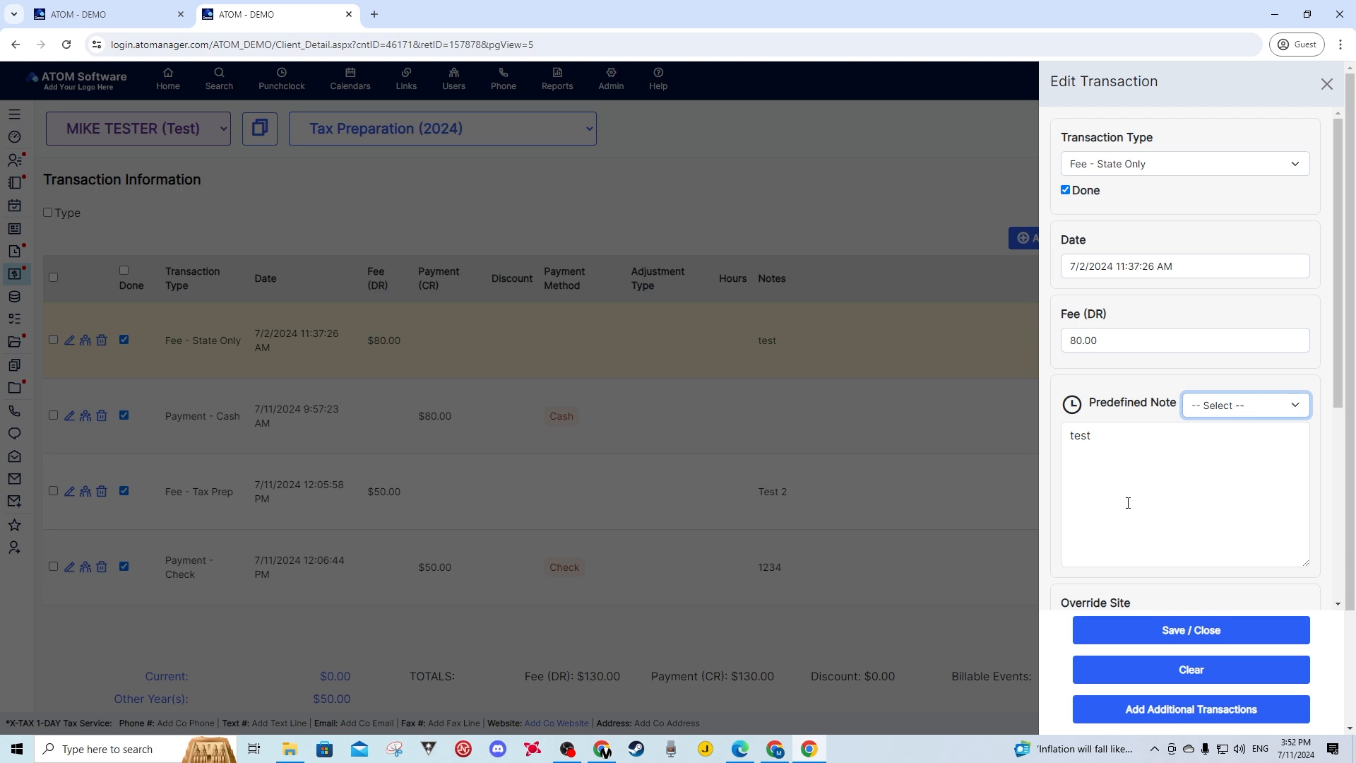
left_click(1326, 84)
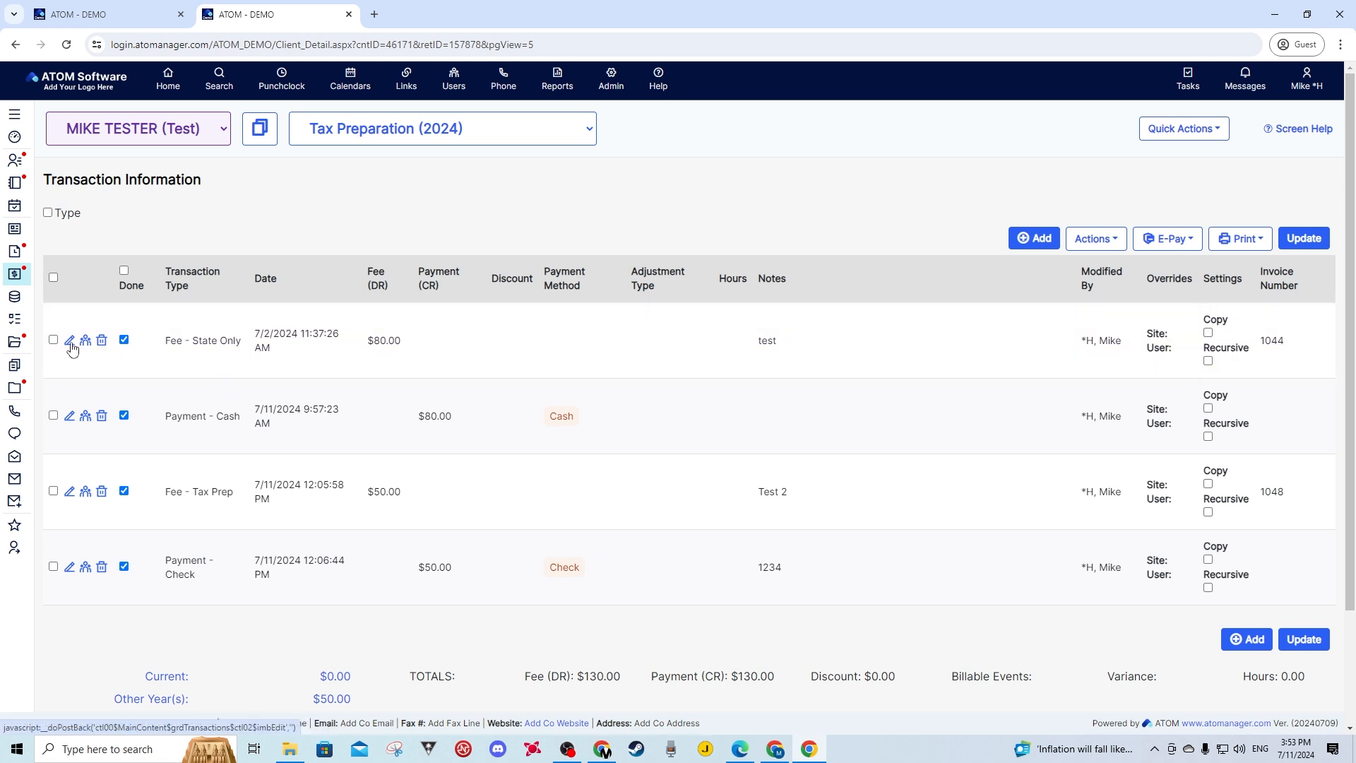
Reopen the Fee - State Only transaction, review the Override Site options and other override fields, and close it unchanged
left_click(71, 343)
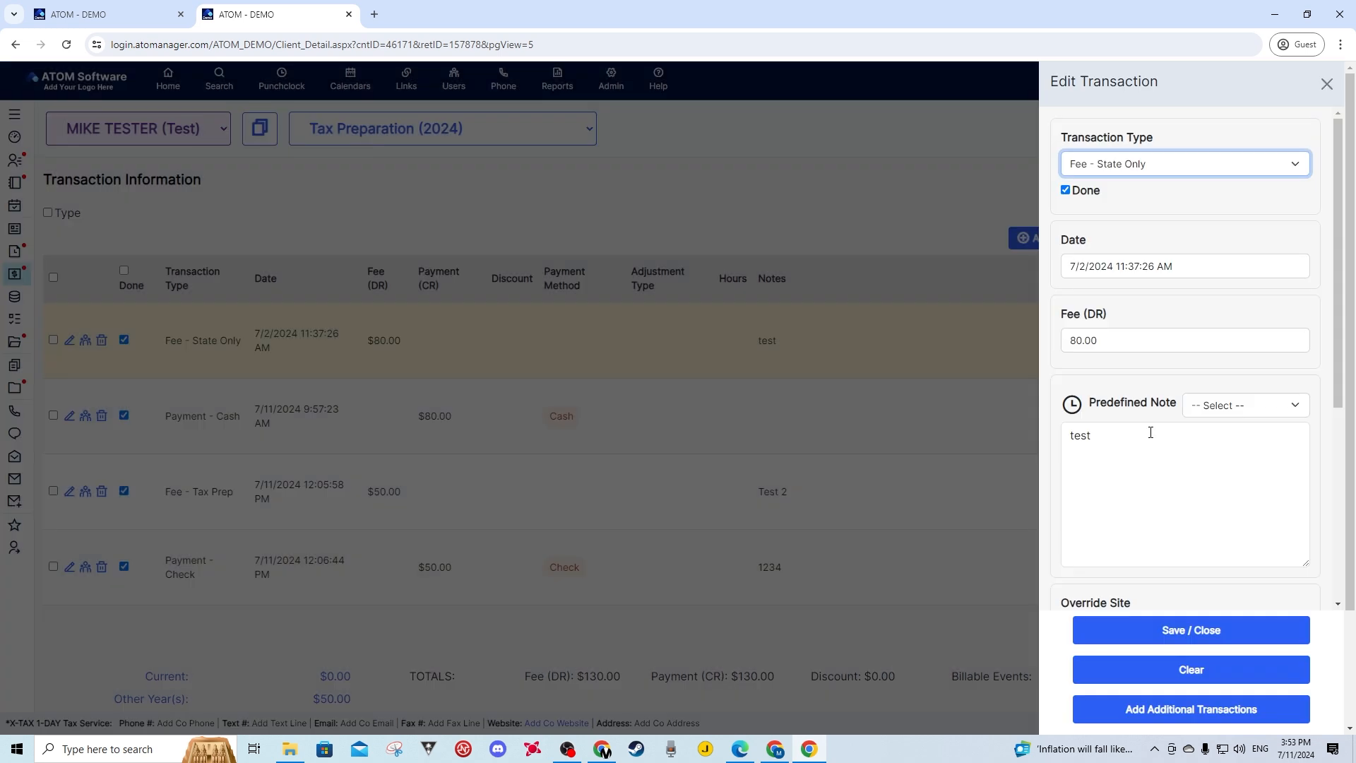
scroll(1151, 432, "down", 4)
left_click(1126, 346)
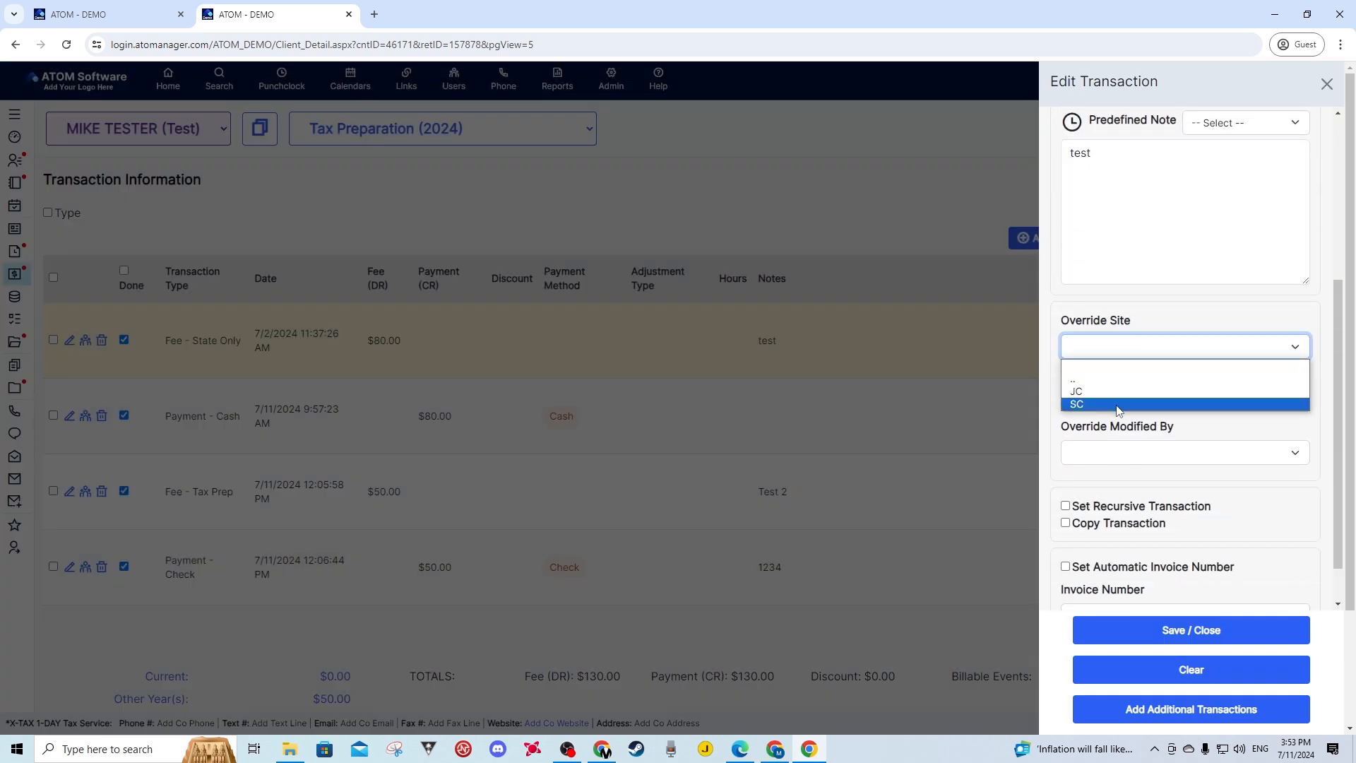
left_click(1142, 365)
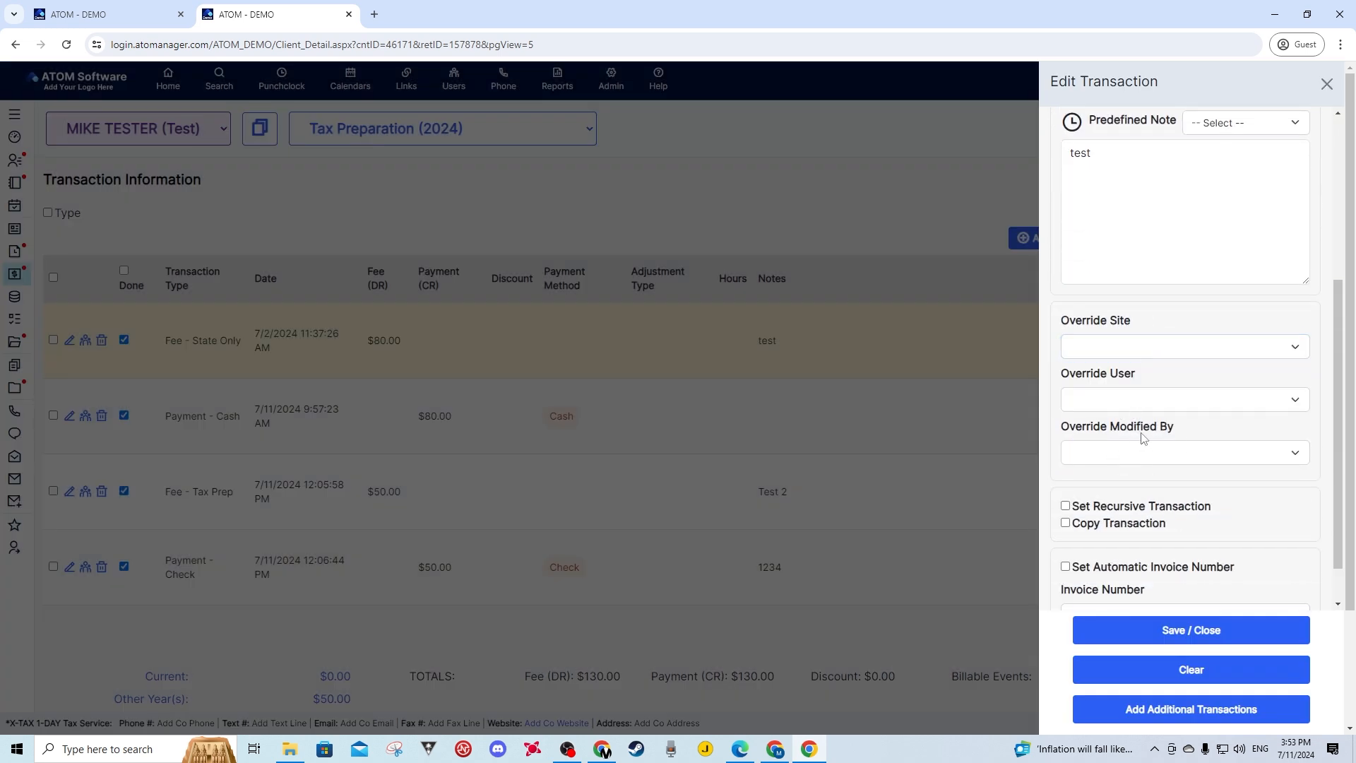
left_click(1326, 84)
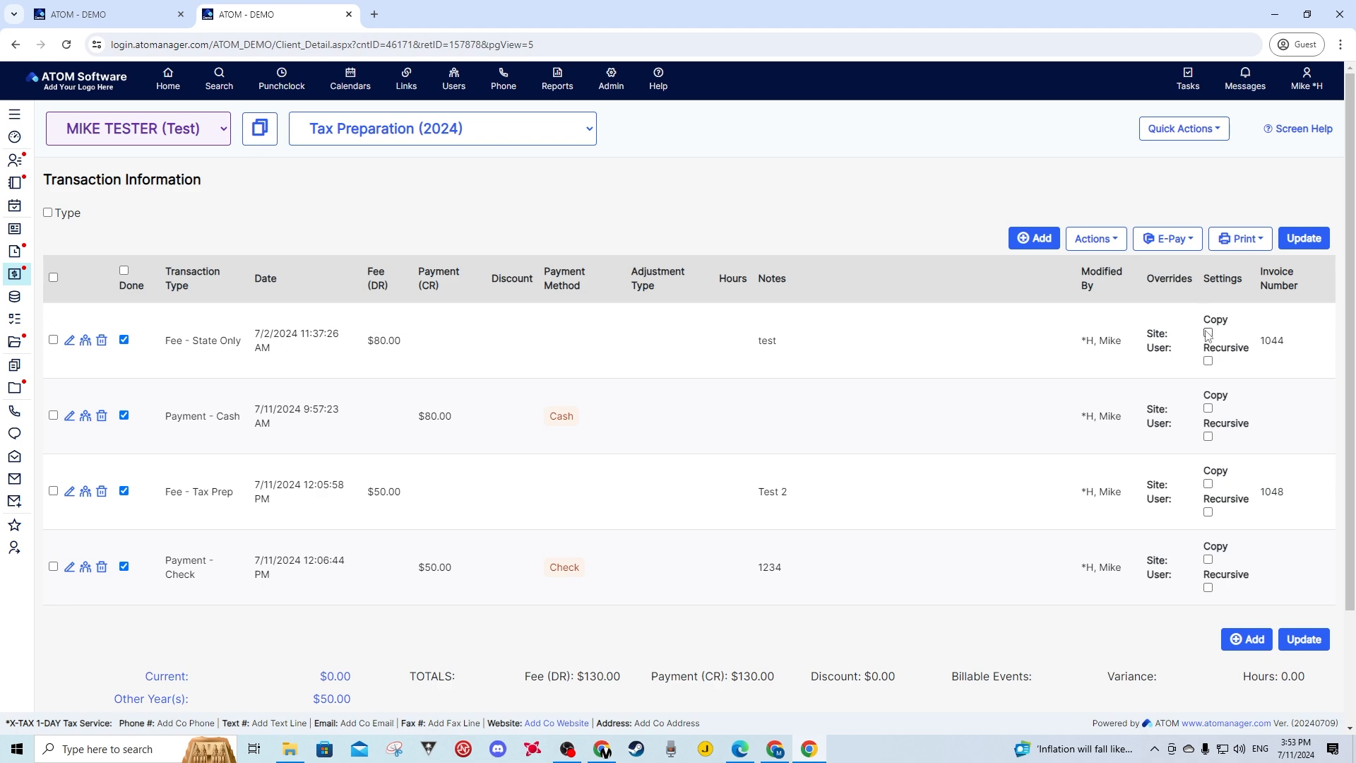
Turn on the Copy setting of the Fee - State Only transaction, update the list, and clear its checkbox again
left_click(1307, 243)
left_click(1208, 332)
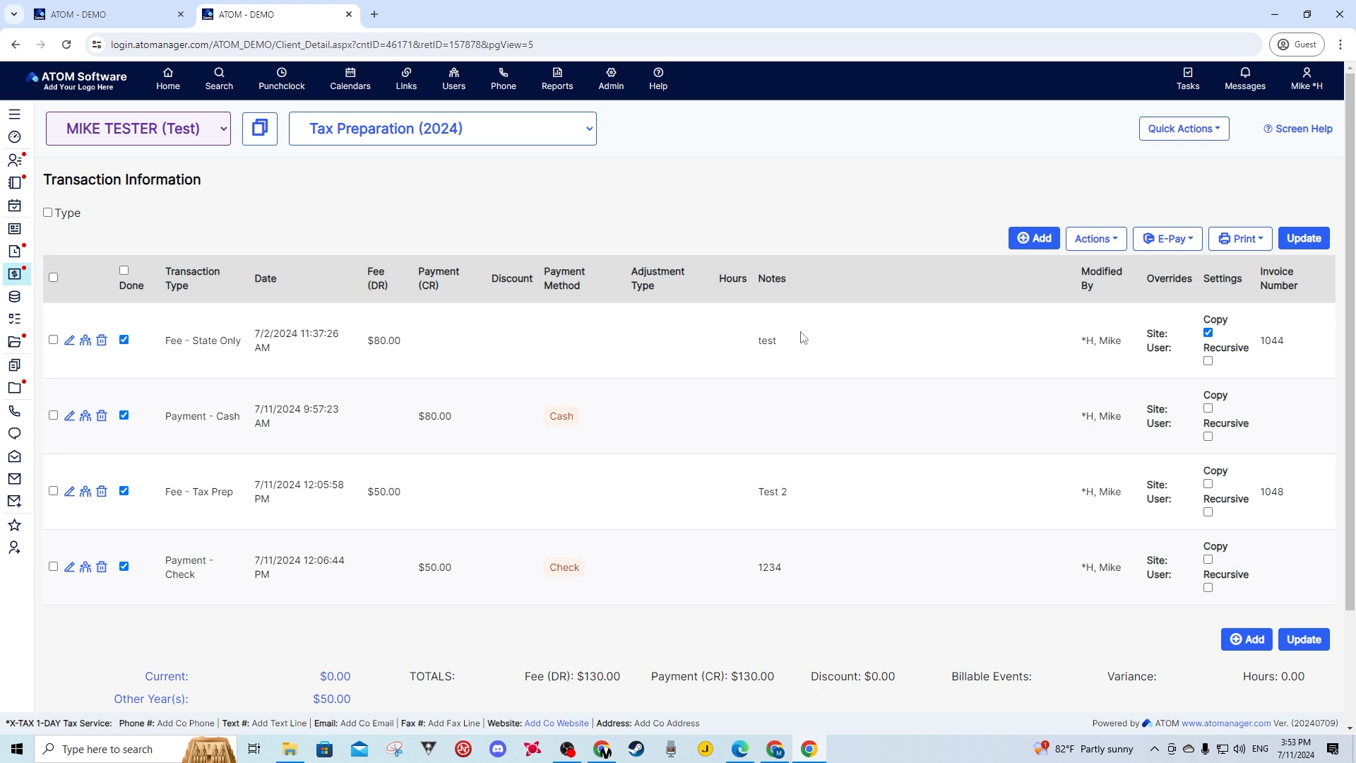
left_click(1208, 332)
Open the Transaction Types category page in a new browser tab and switch to it
left_click(610, 80)
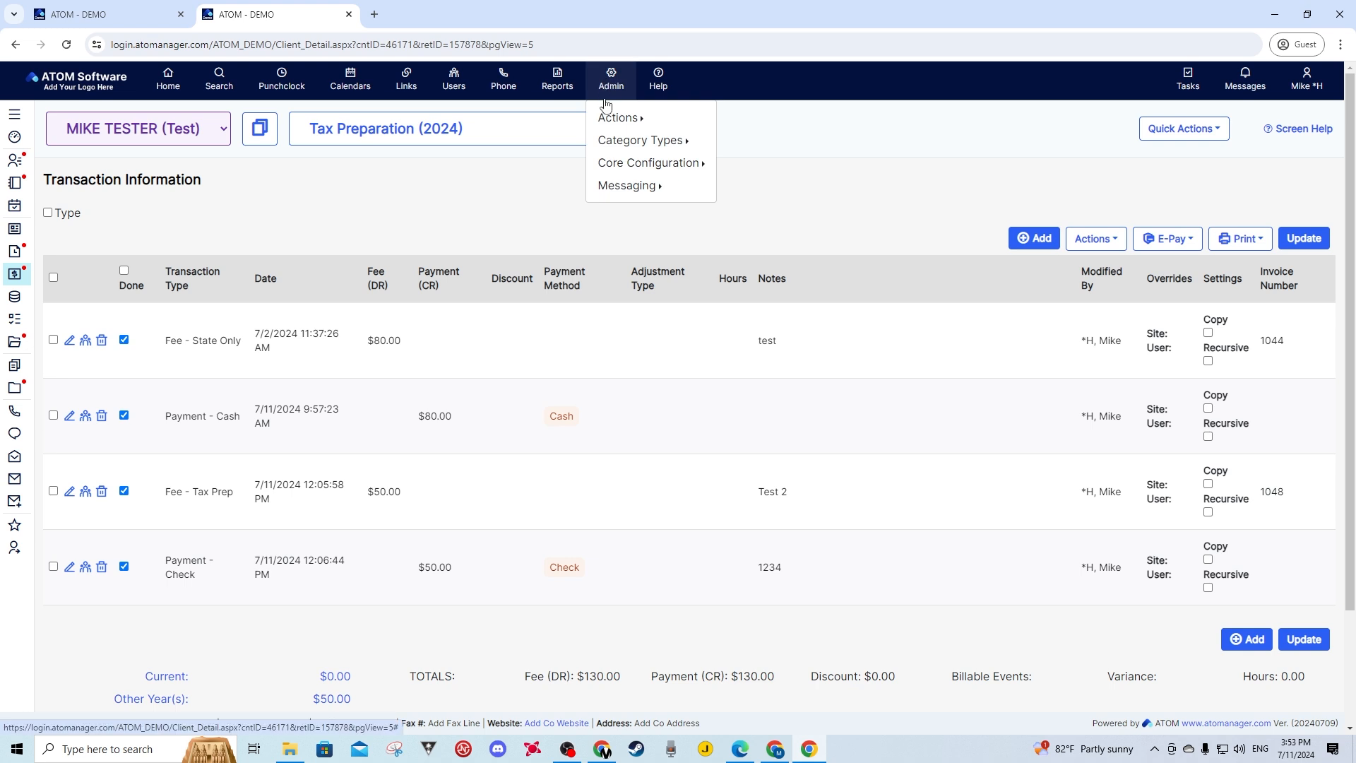
mouse_move(621, 144)
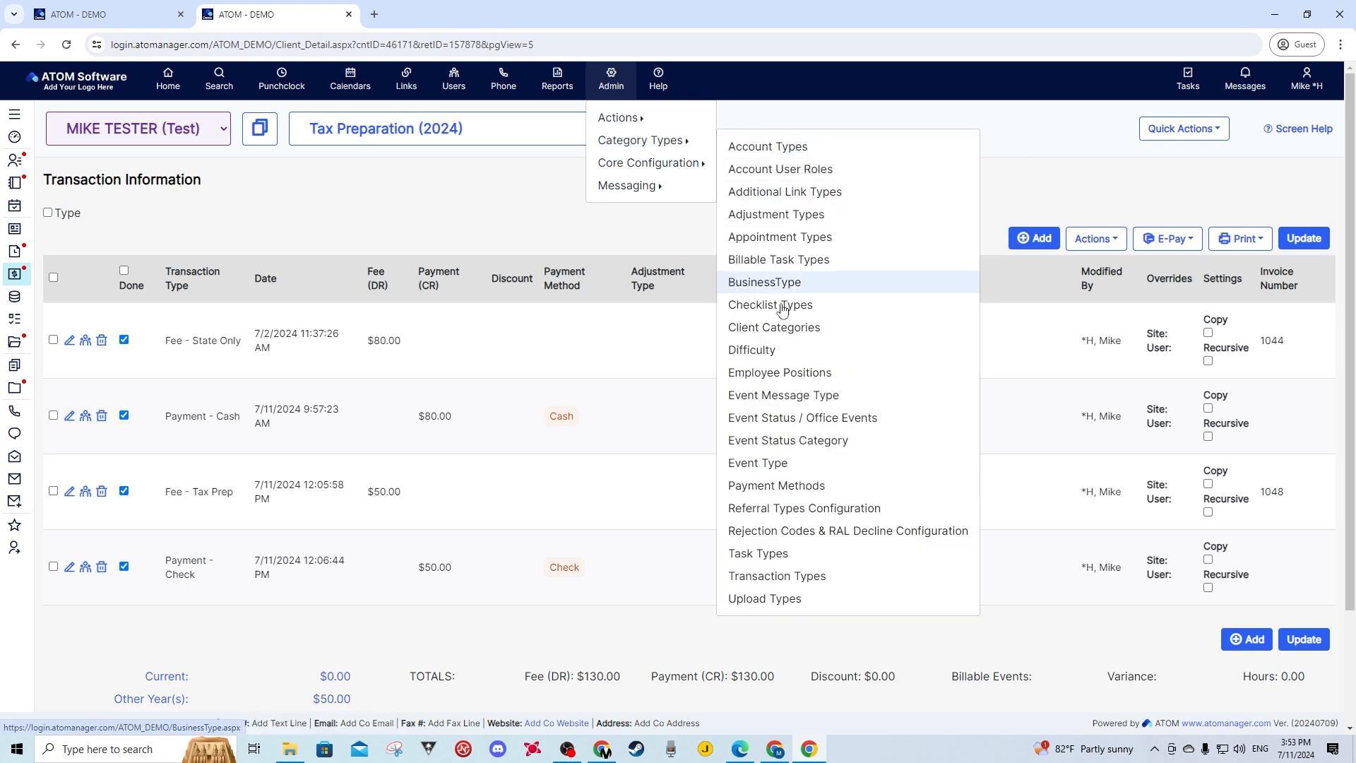
right_click(772, 580)
left_click(812, 437)
left_click(444, 16)
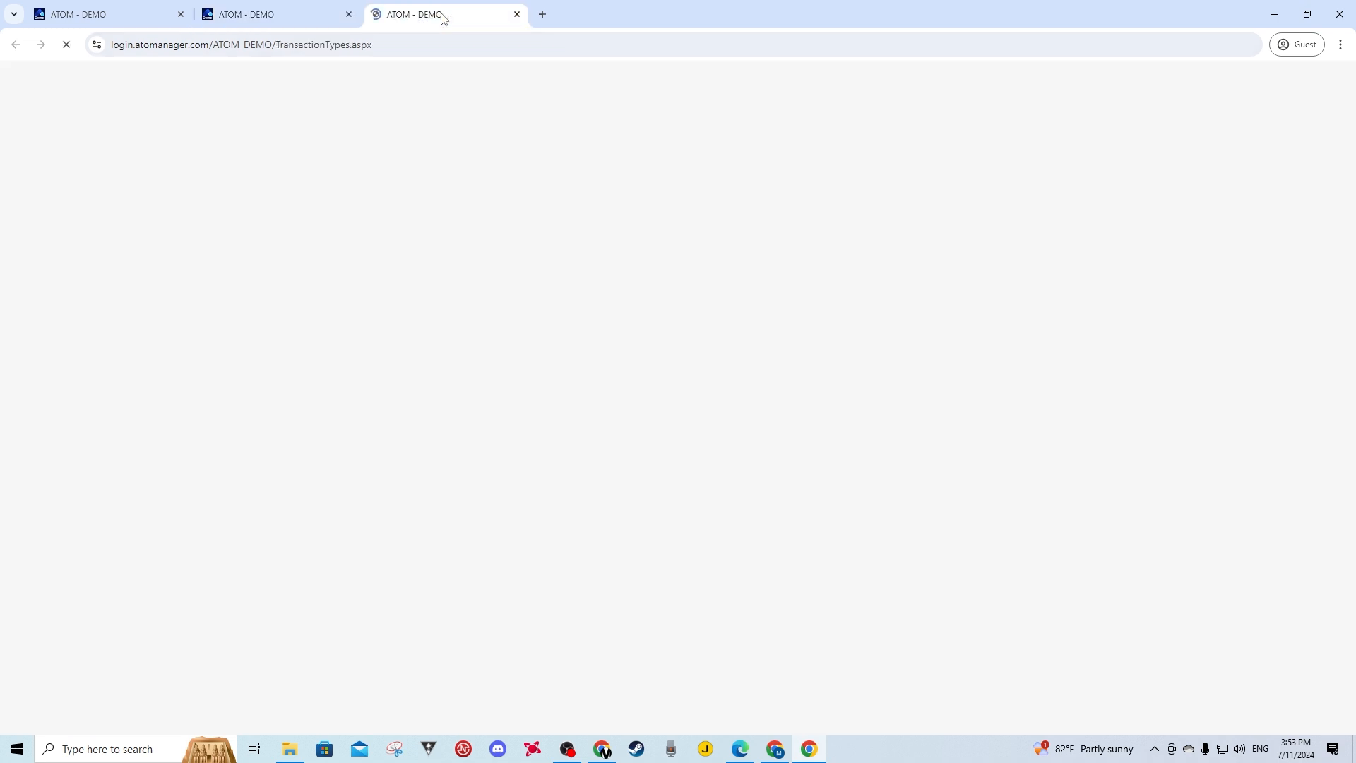
Filter the transaction types to Tax Preparation and examine the recursive and default invoice settings of TEST Recur Invoice
left_click(402, 139)
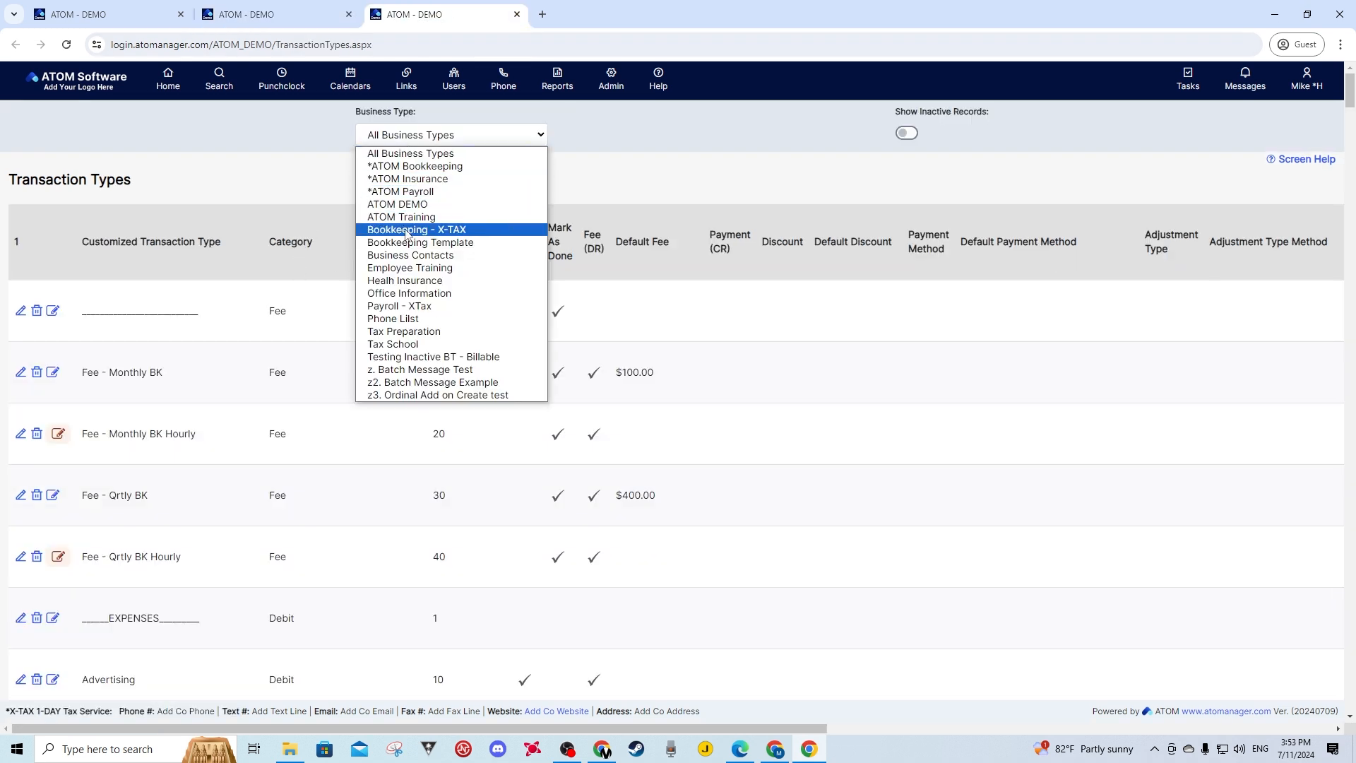
left_click(420, 333)
scroll(394, 381, "down", 20)
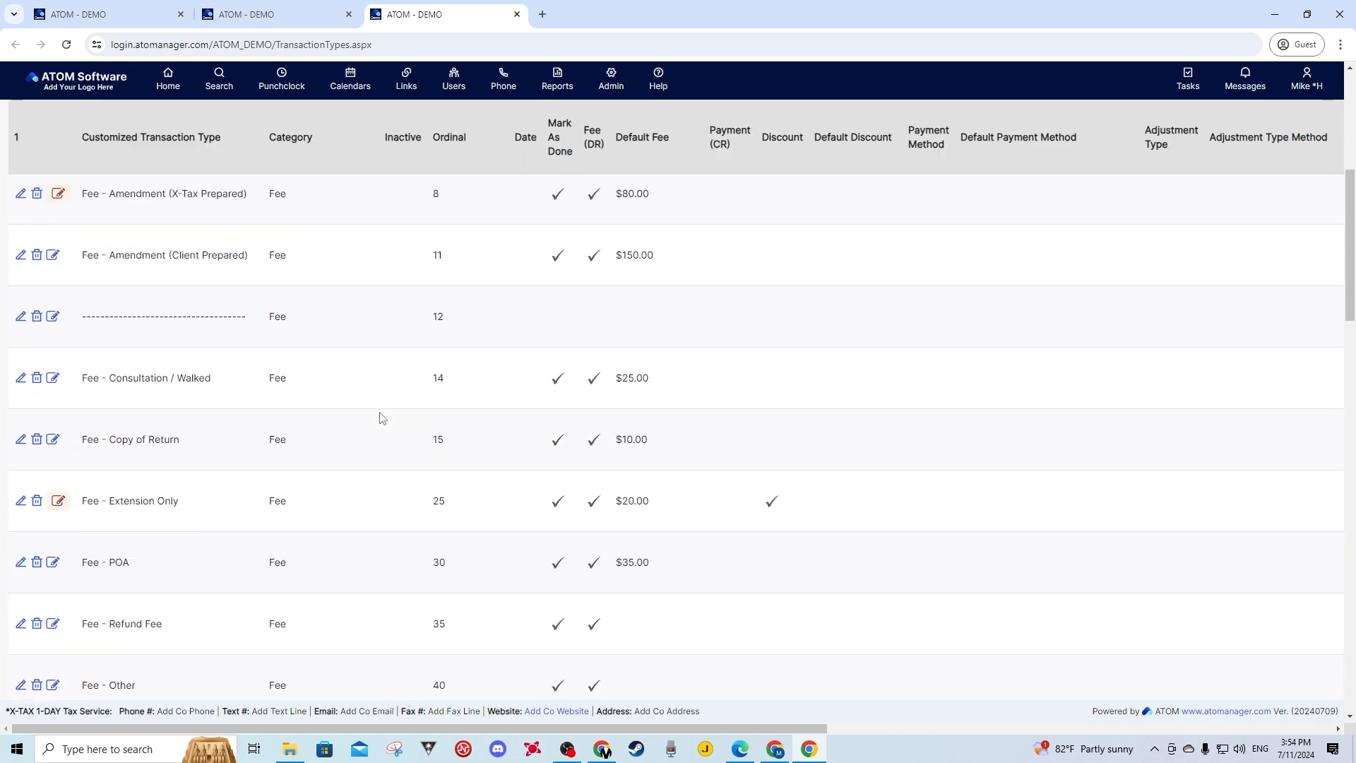
scroll(380, 417, "down", 7)
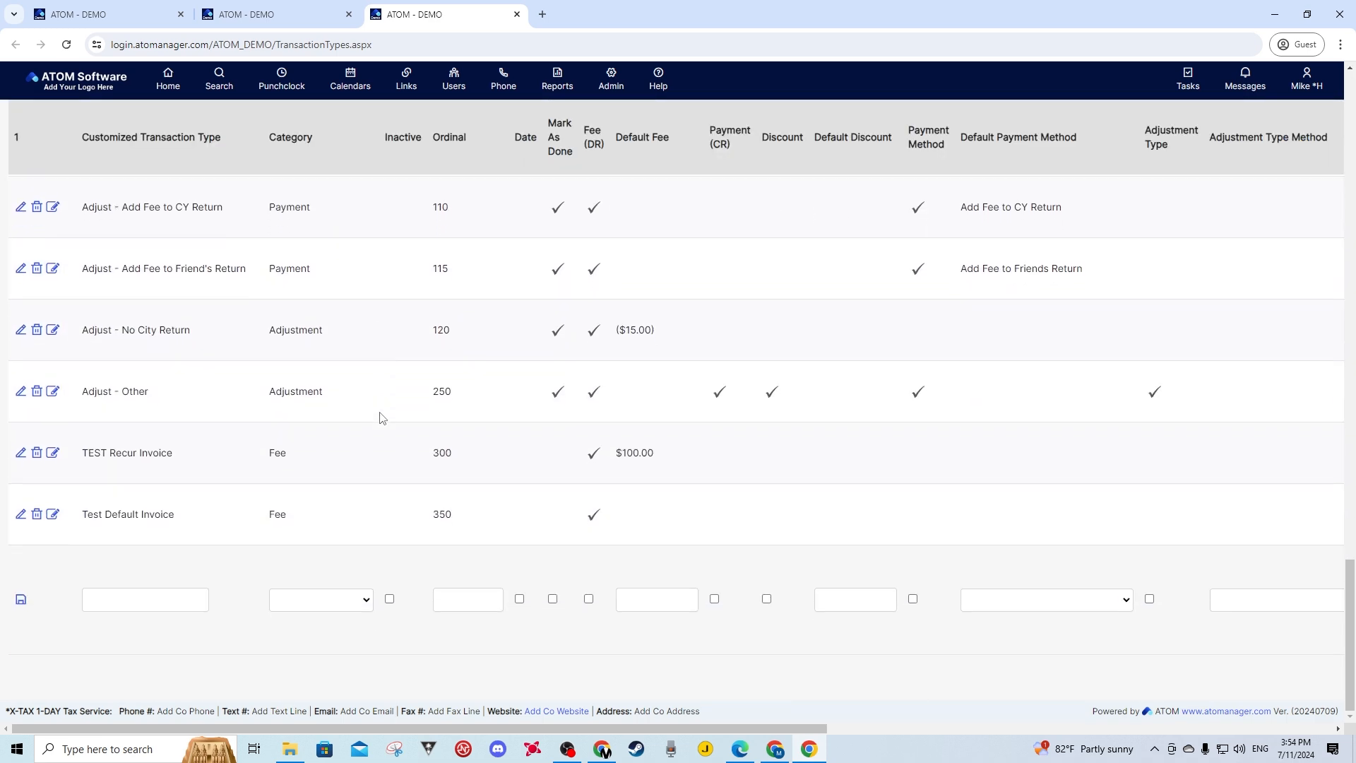
left_click_drag(182, 458, 101, 454)
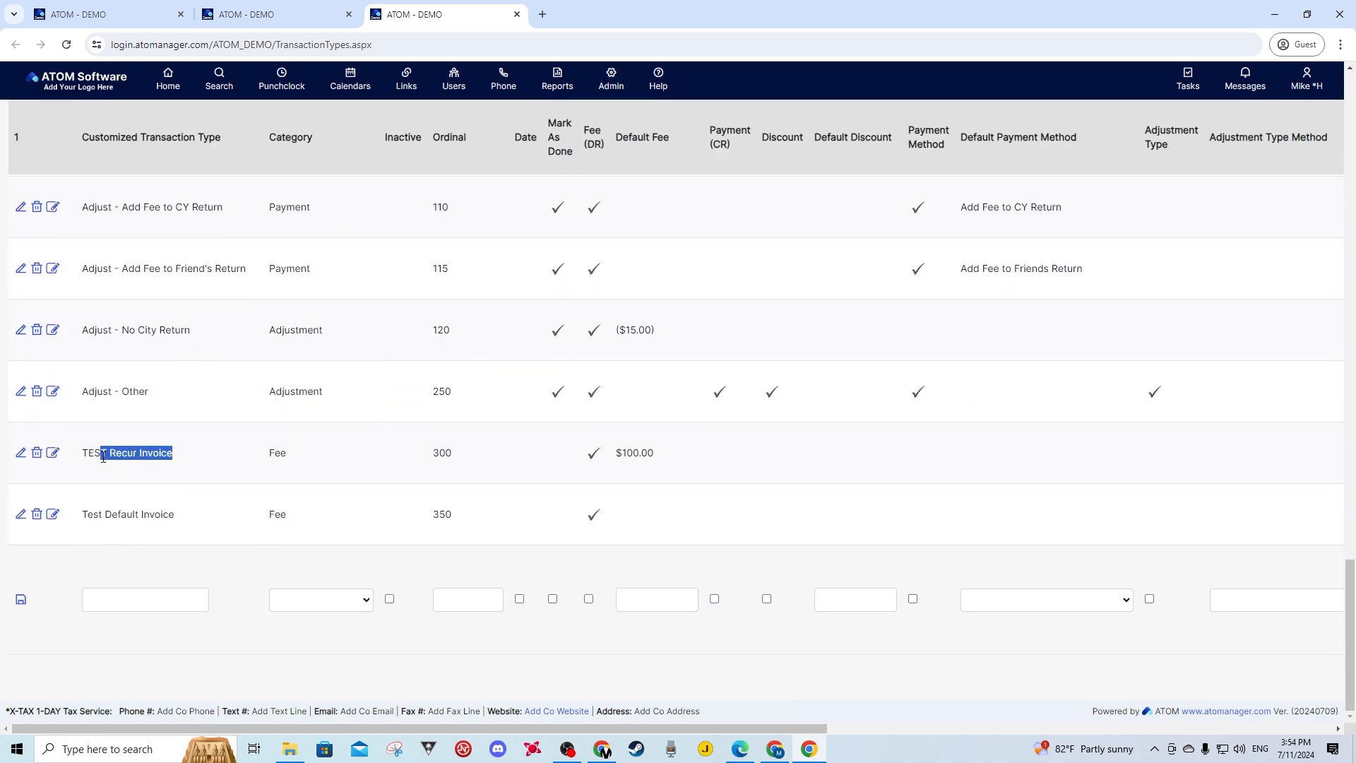
left_click_drag(329, 731, 879, 723)
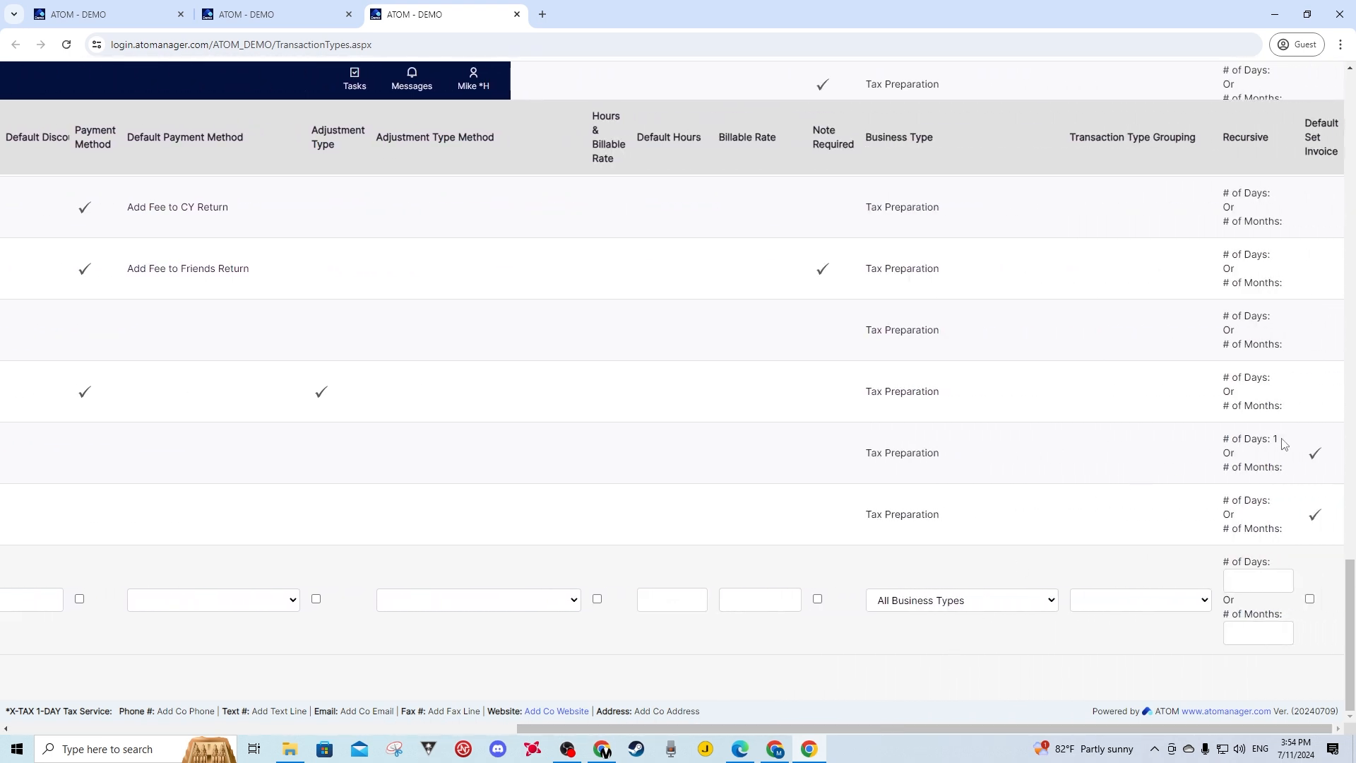
left_click(1252, 463)
Return to the client's transactions and add a TEST Recur Invoice transaction with Set Recursive Transaction enabled
left_click(256, 12)
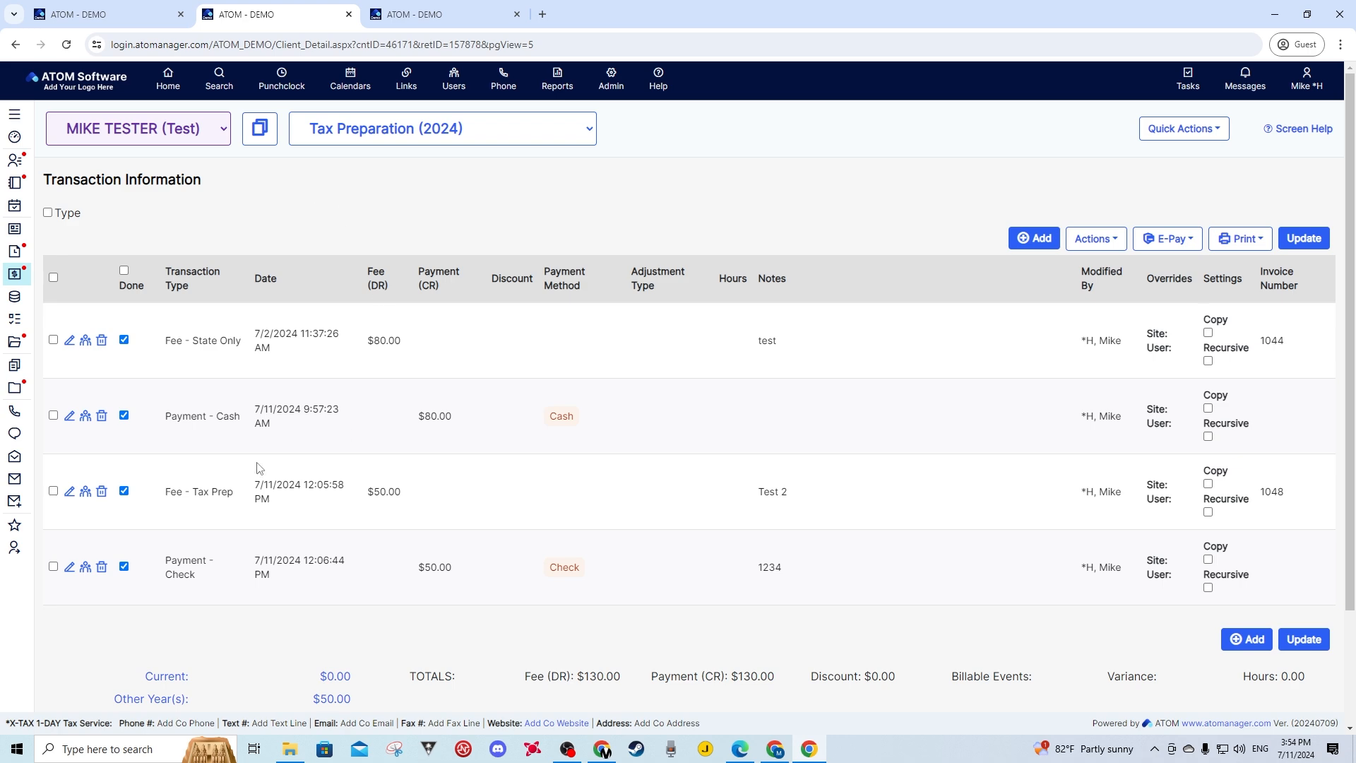
left_click(1028, 240)
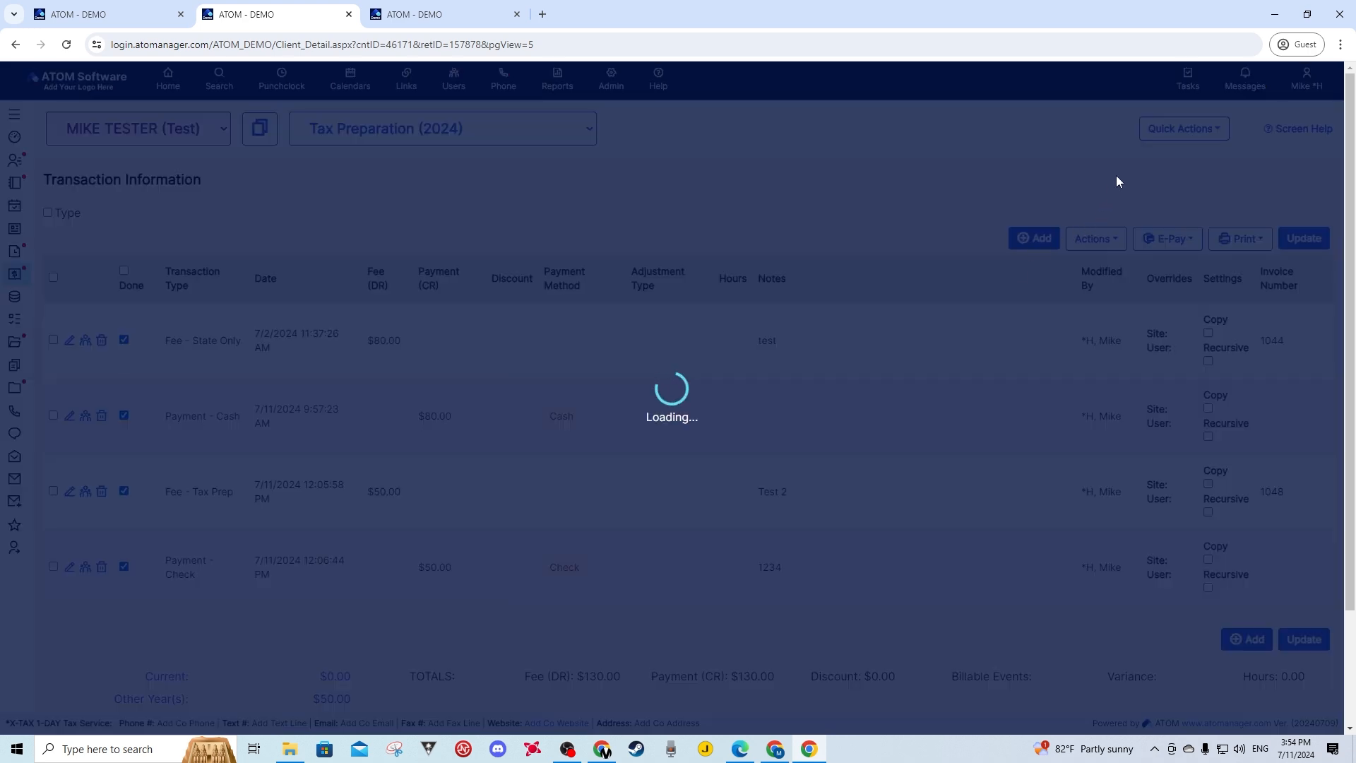
left_click(1184, 163)
left_click_drag(1302, 225, 1298, 365)
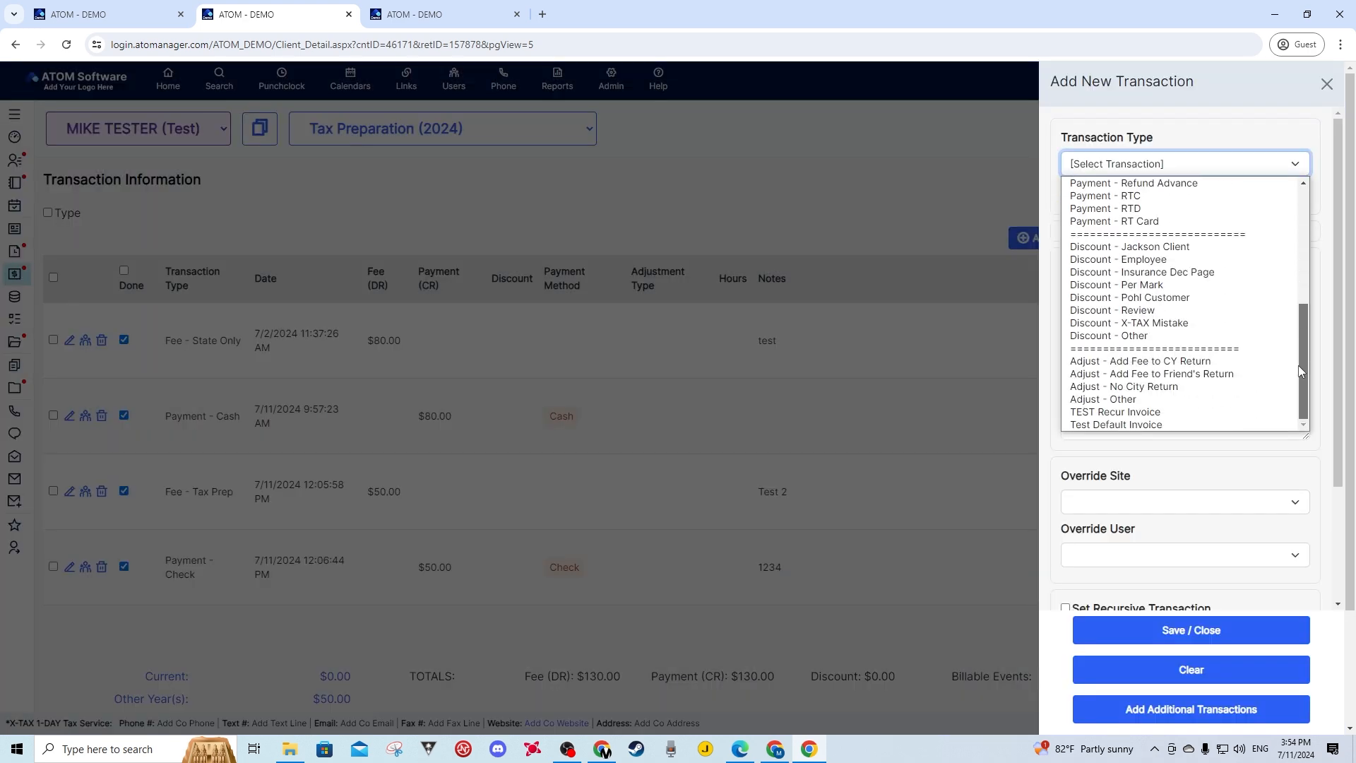
left_click(1121, 411)
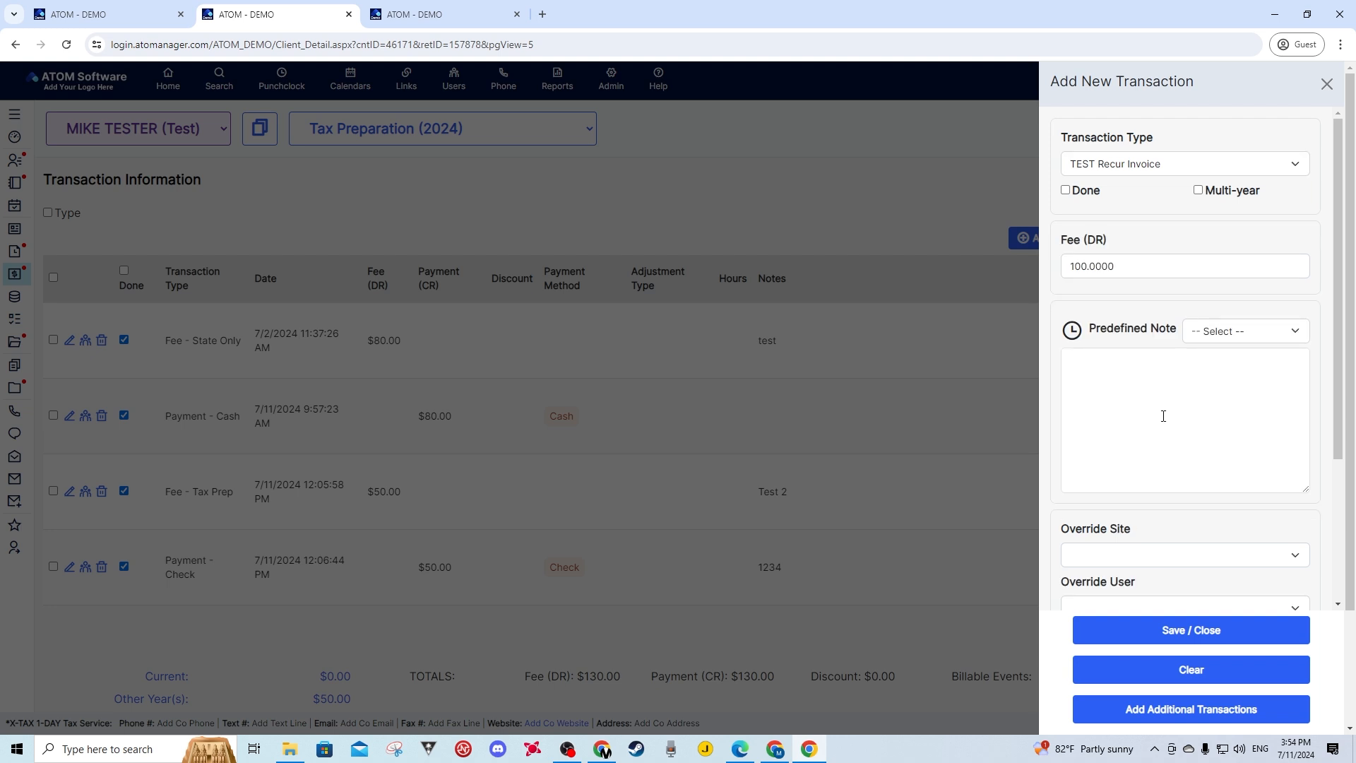
scroll(1172, 415, "down", 3)
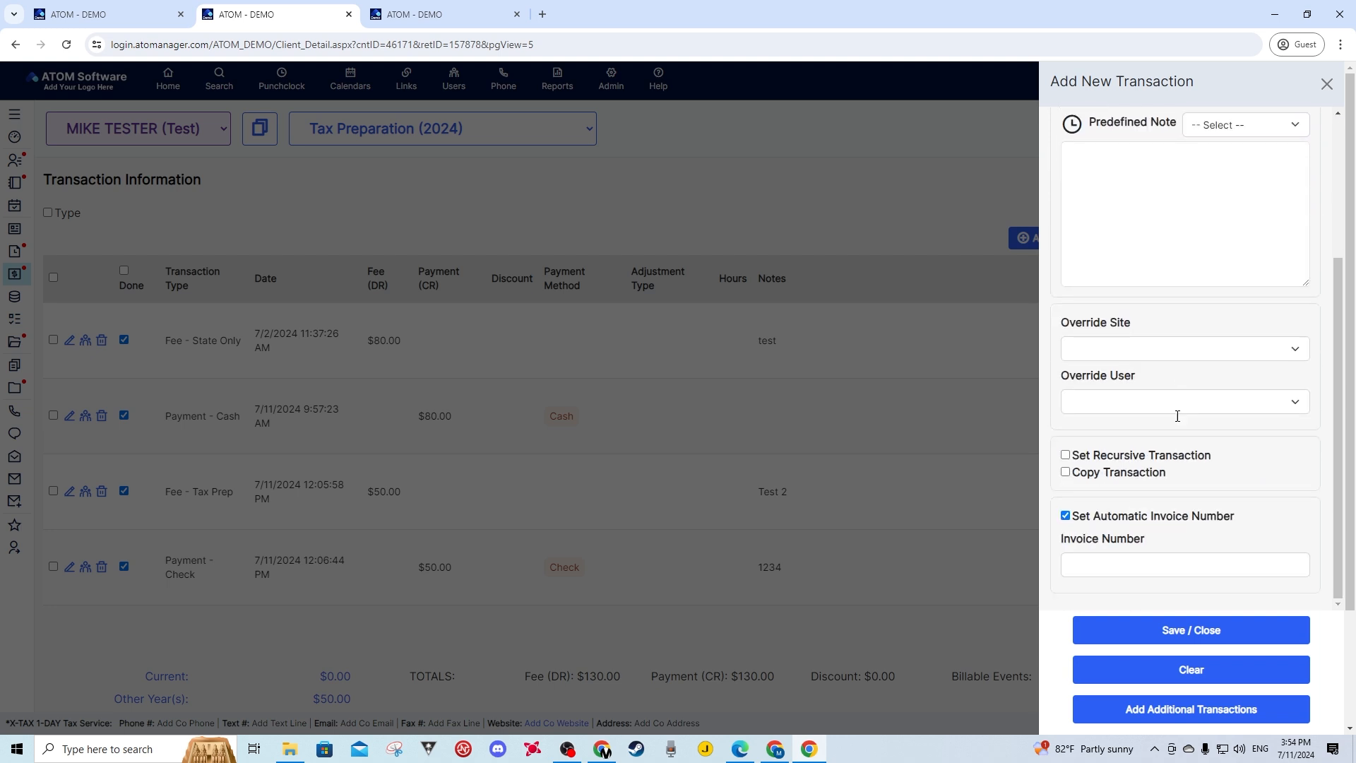
left_click(1065, 456)
left_click(1158, 630)
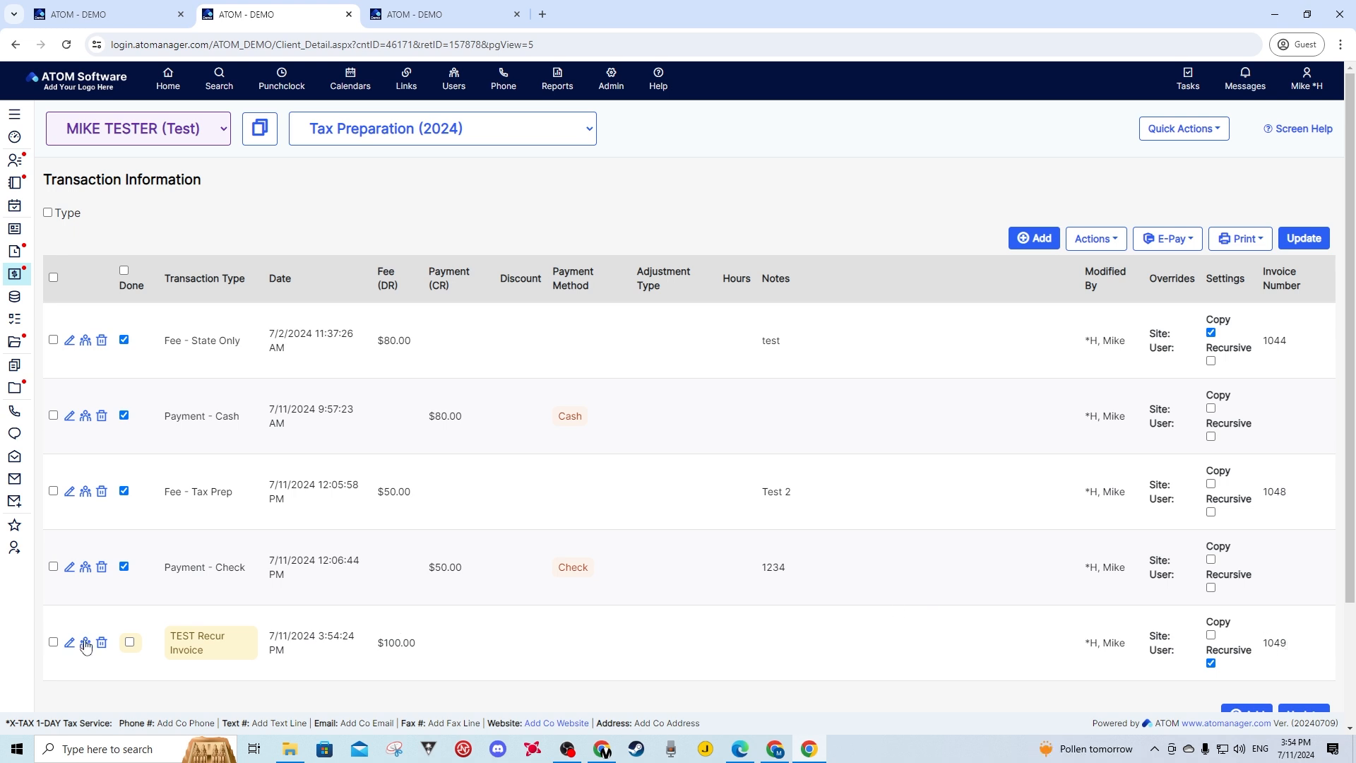
Open the TEST Recur Invoice transaction, examine its recursive setting and invoice number, and close it unchanged
left_click(130, 643)
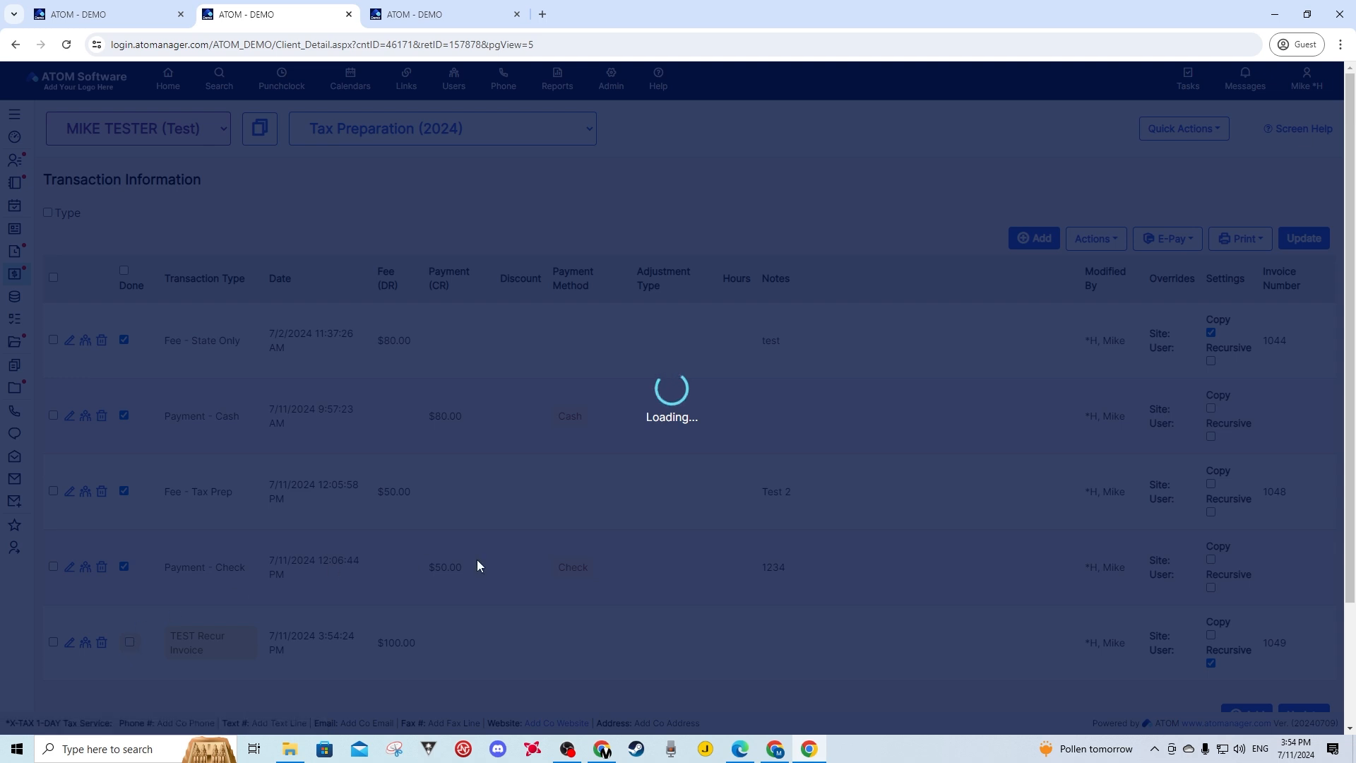
scroll(1198, 368, "down", 5)
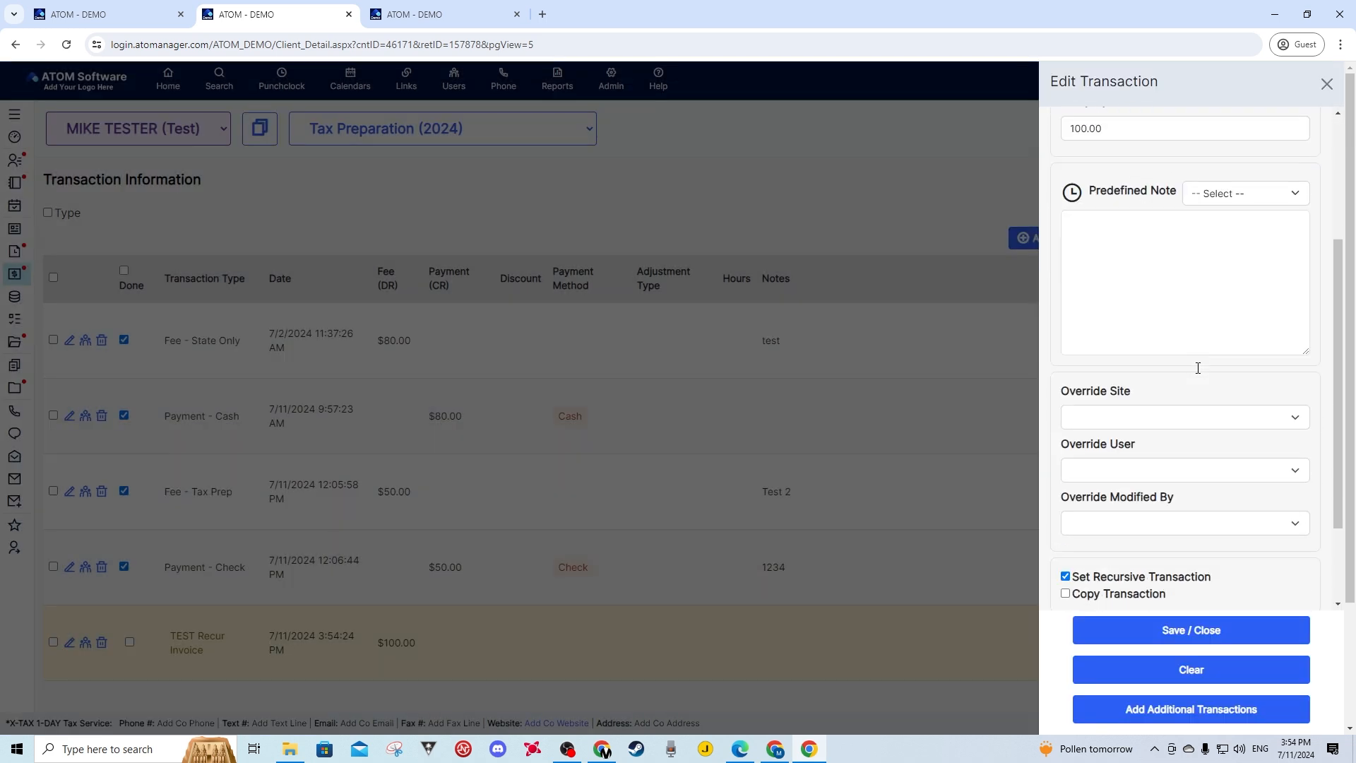
left_click_drag(1105, 563, 1058, 573)
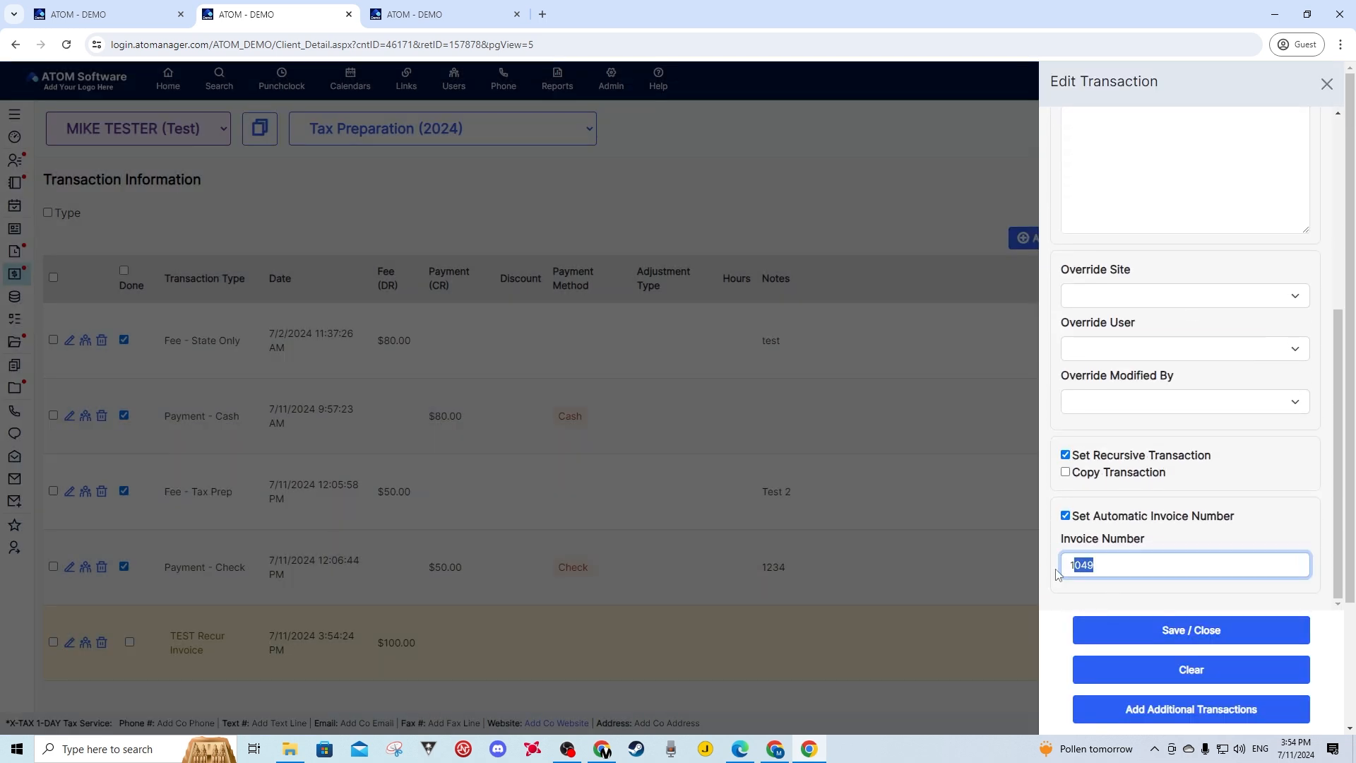
left_click(1114, 568)
left_click(1326, 84)
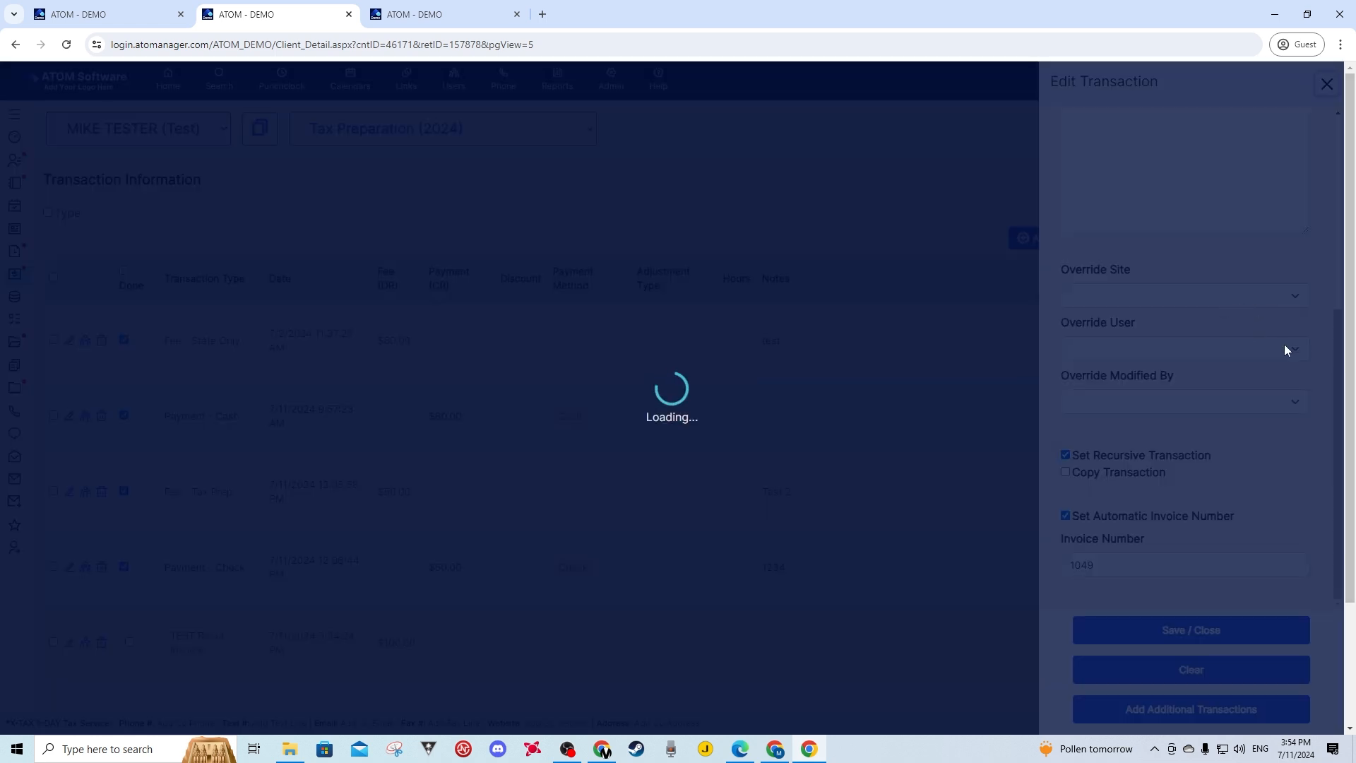
Review the client's All Years page through the Other Year(s) balance, and return to the transaction list
scroll(246, 577, "down", 3)
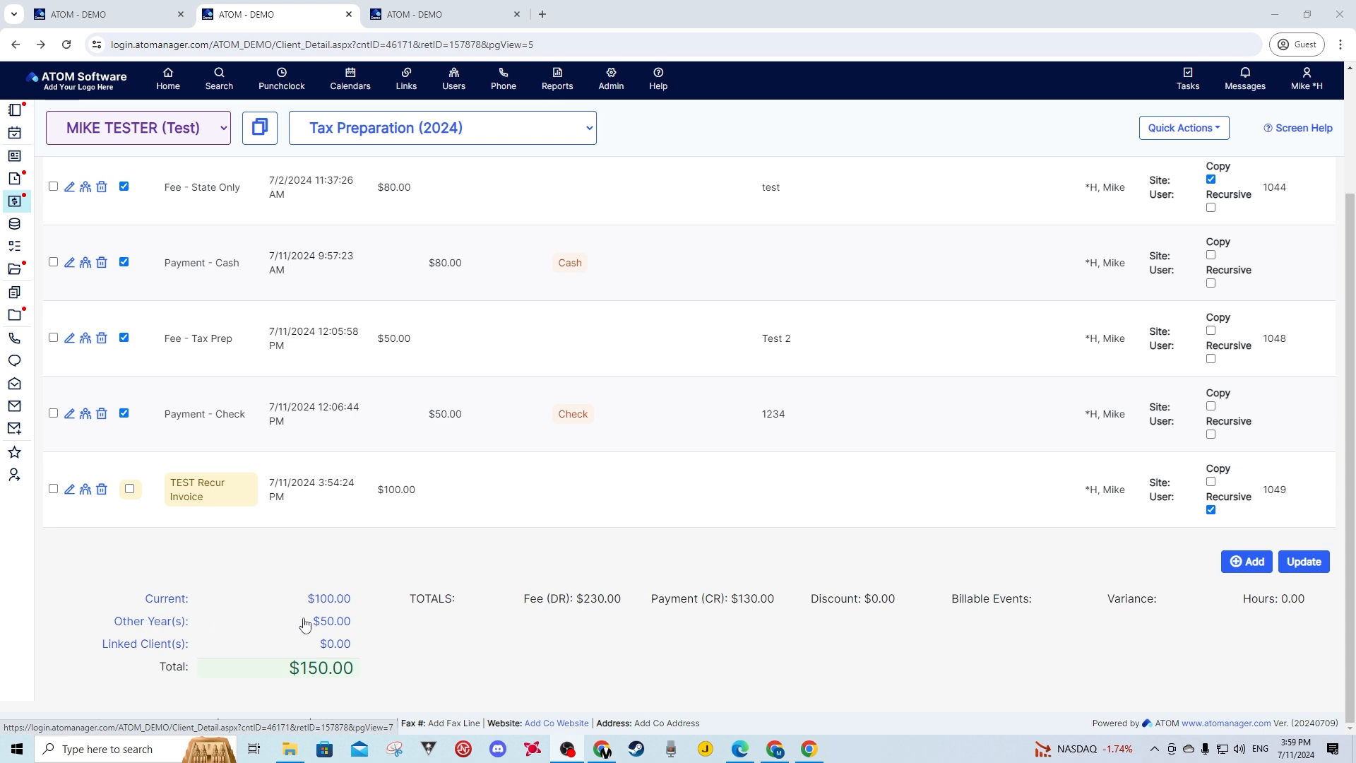
left_click(165, 629)
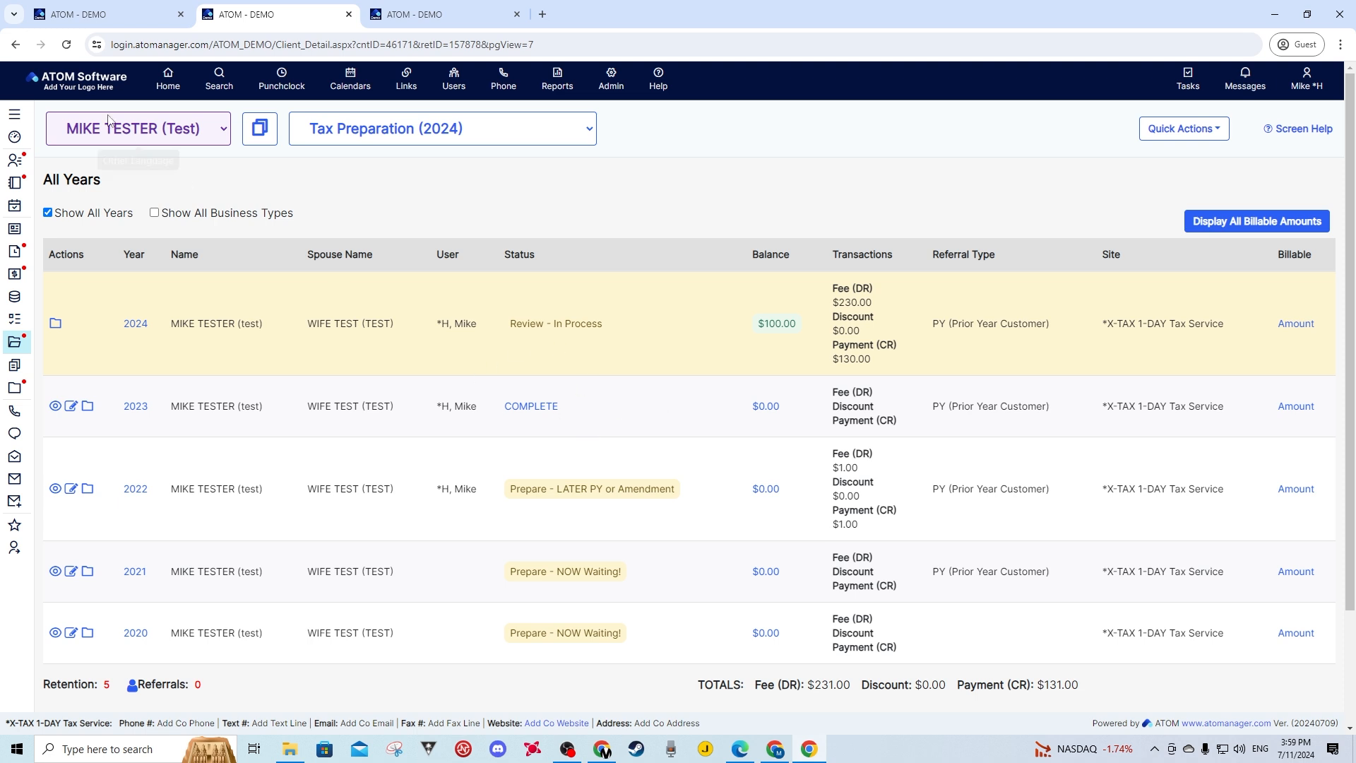
left_click(16, 44)
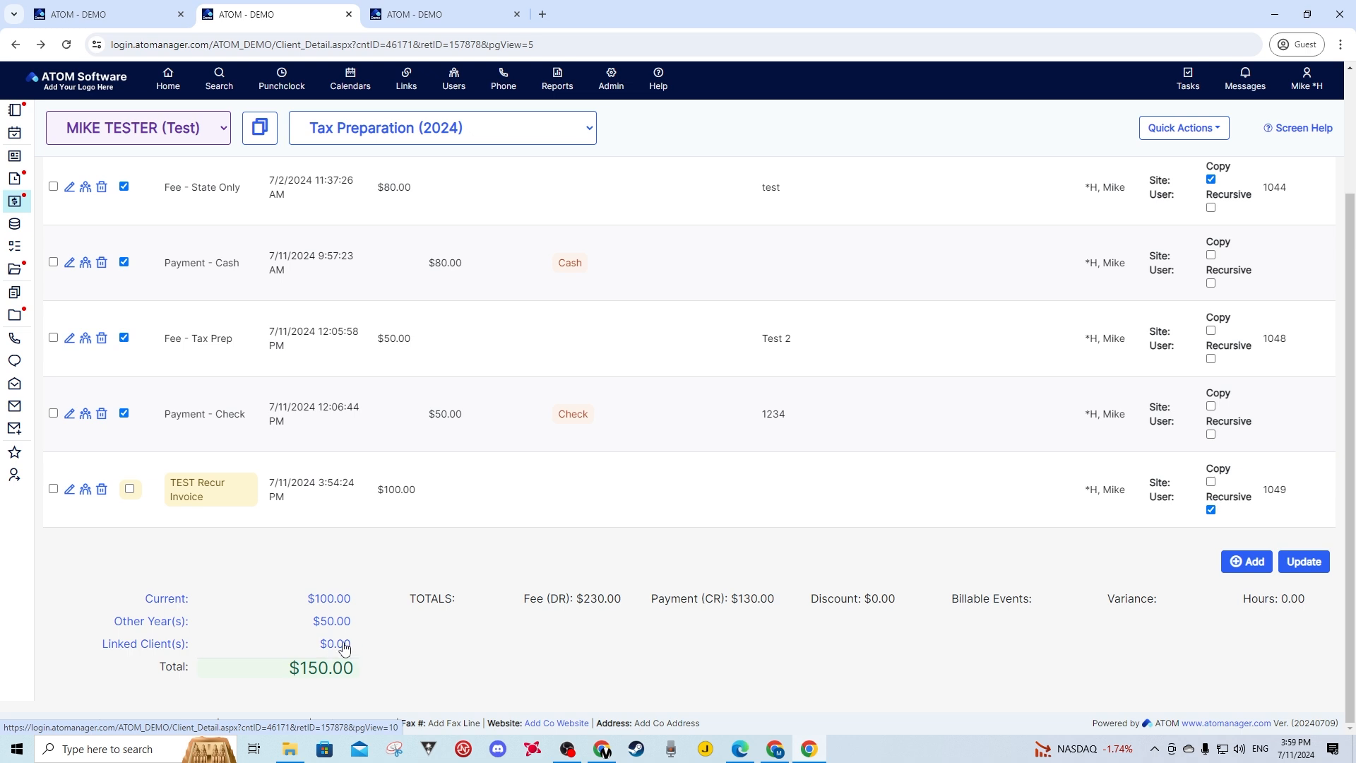
Examine the total balance and the fee, payment, discount, billable events, variance and hours totals below the transaction list
left_click_drag(347, 667, 303, 667)
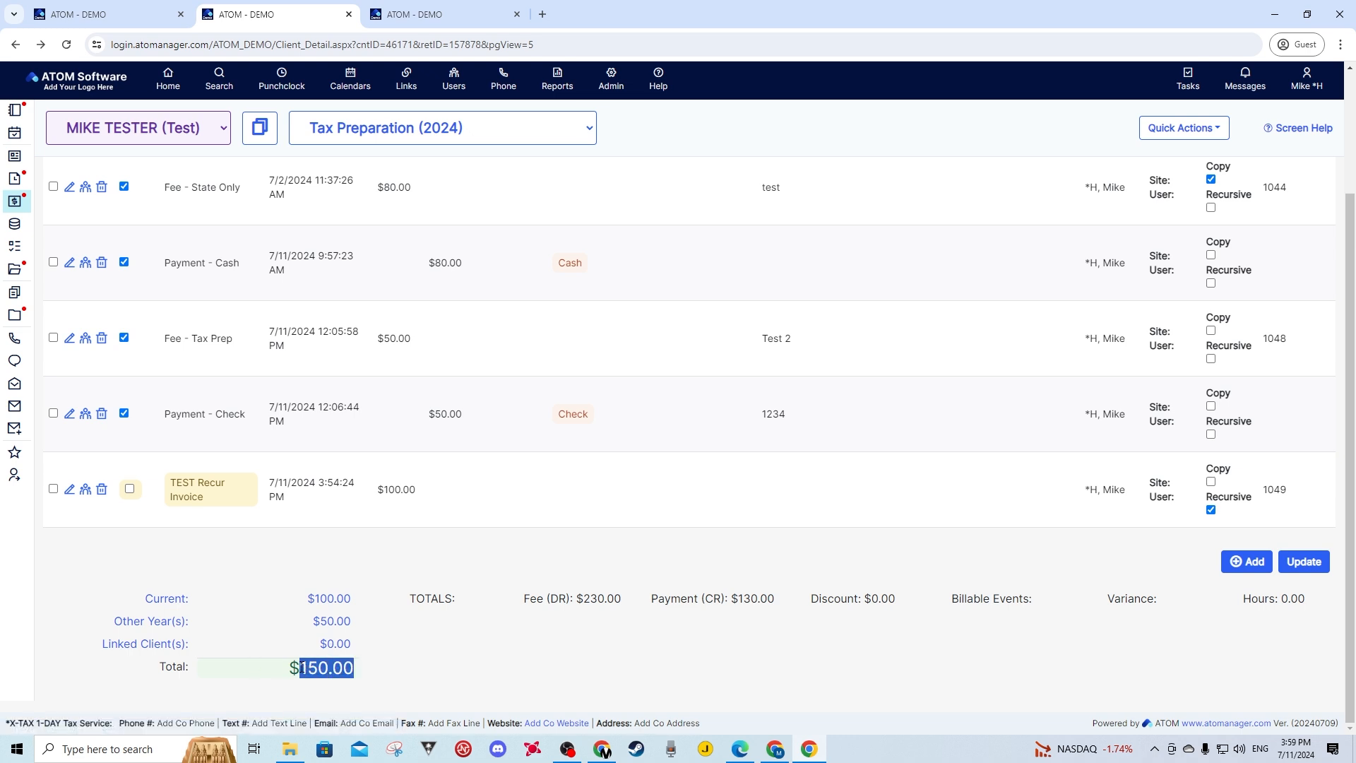
left_click(404, 665)
left_click_drag(410, 598, 461, 600)
left_click(469, 599)
scroll(471, 601, "up", 1)
left_click_drag(530, 669, 865, 684)
scroll(972, 673, "down", 1)
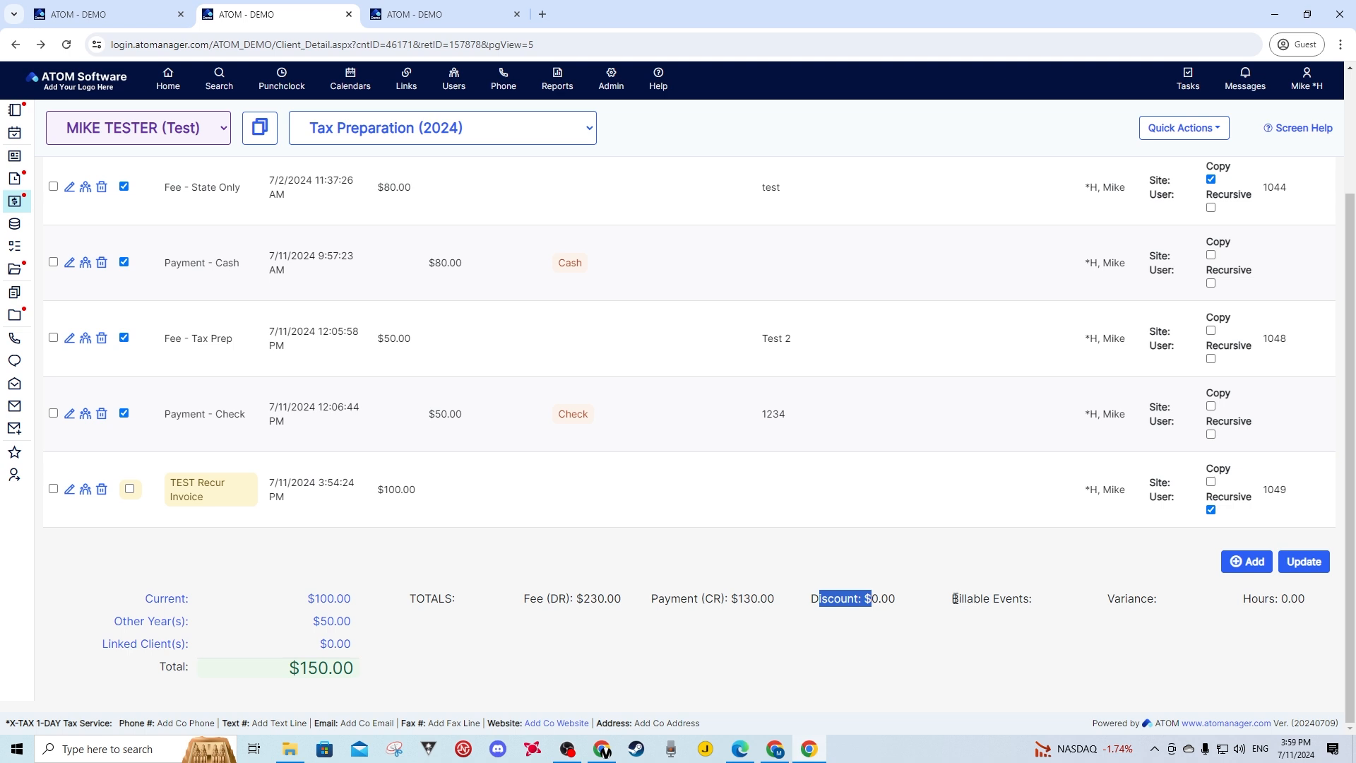
left_click_drag(954, 598, 1039, 605)
left_click(1037, 604)
left_click_drag(1107, 602, 1143, 602)
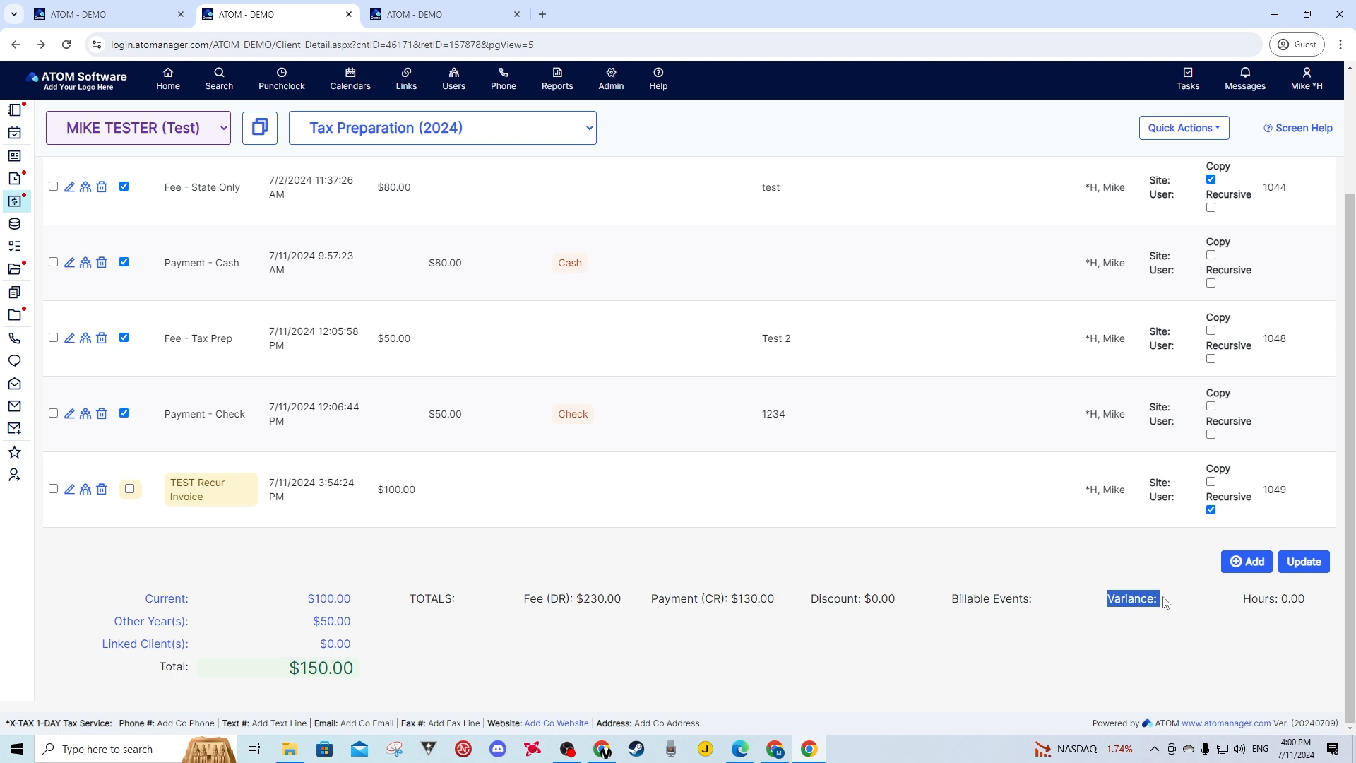
left_click(1177, 602)
left_click_drag(1251, 599, 1269, 600)
left_click(1306, 605)
left_click(1308, 609)
scroll(1261, 593, "up", 3)
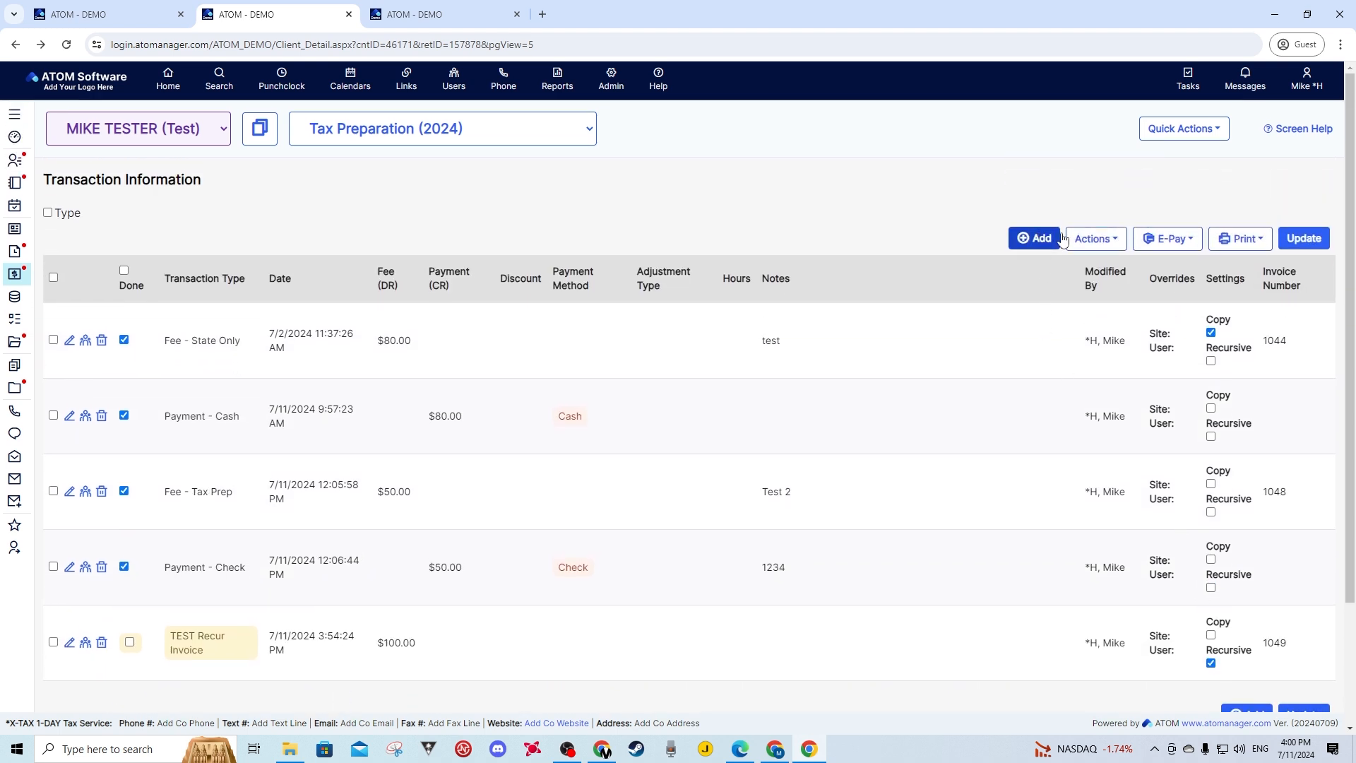
scroll(1170, 531, "down", 1)
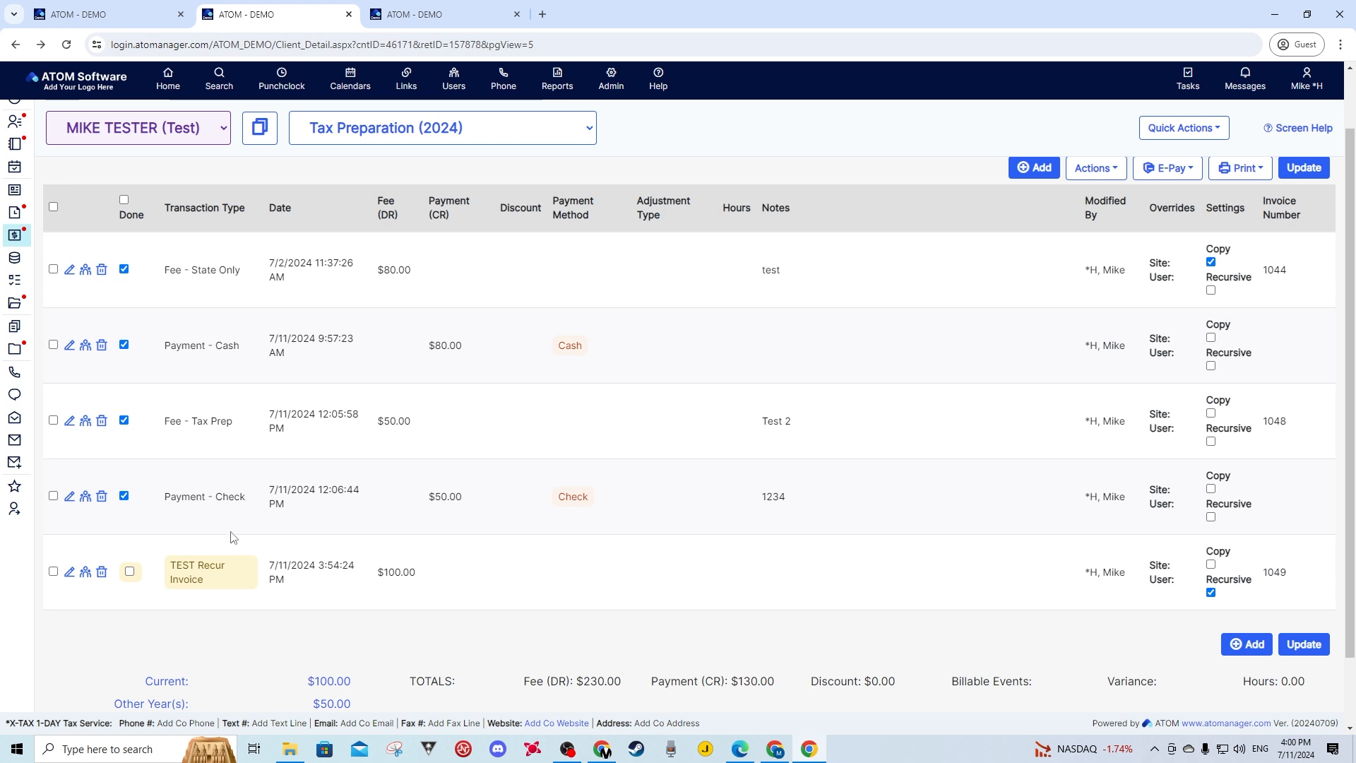
scroll(475, 621, "up", 1)
scroll(593, 543, "down", 2)
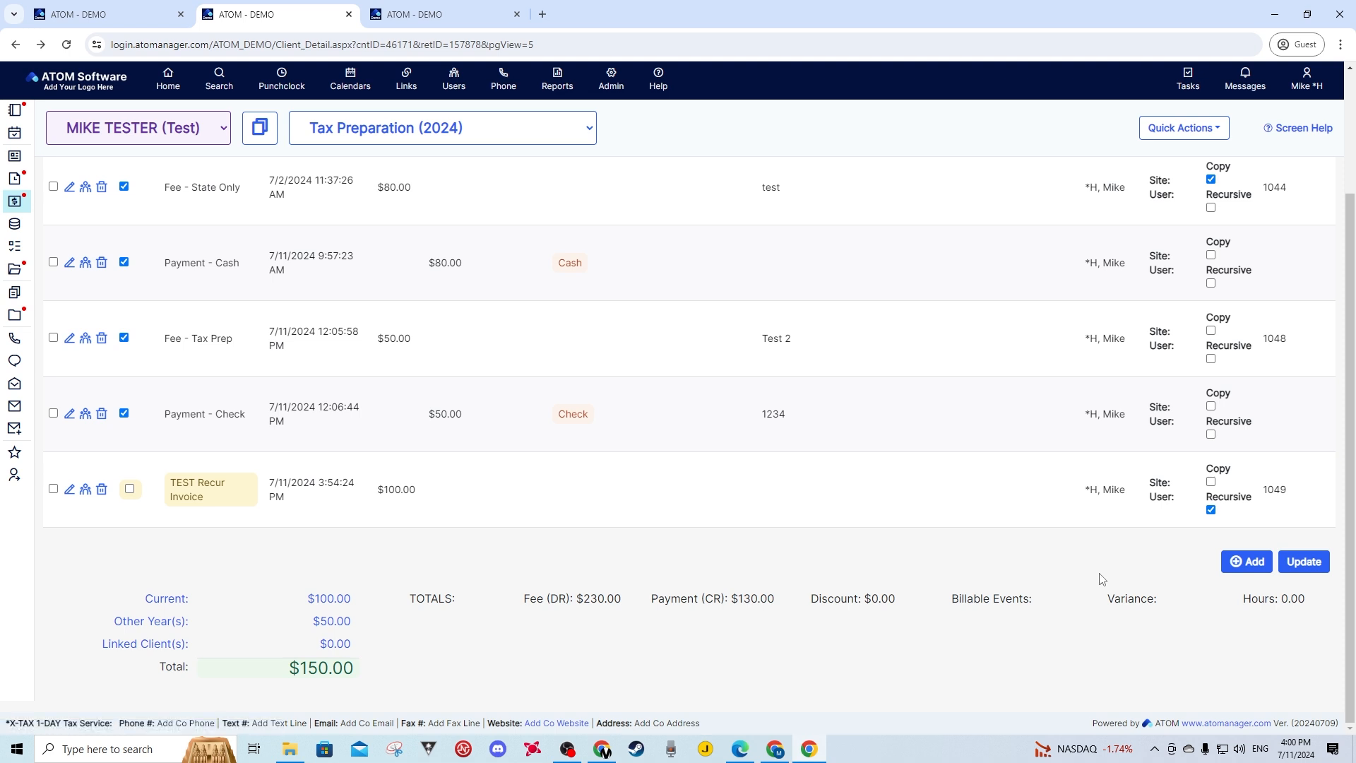
scroll(1127, 596, "up", 2)
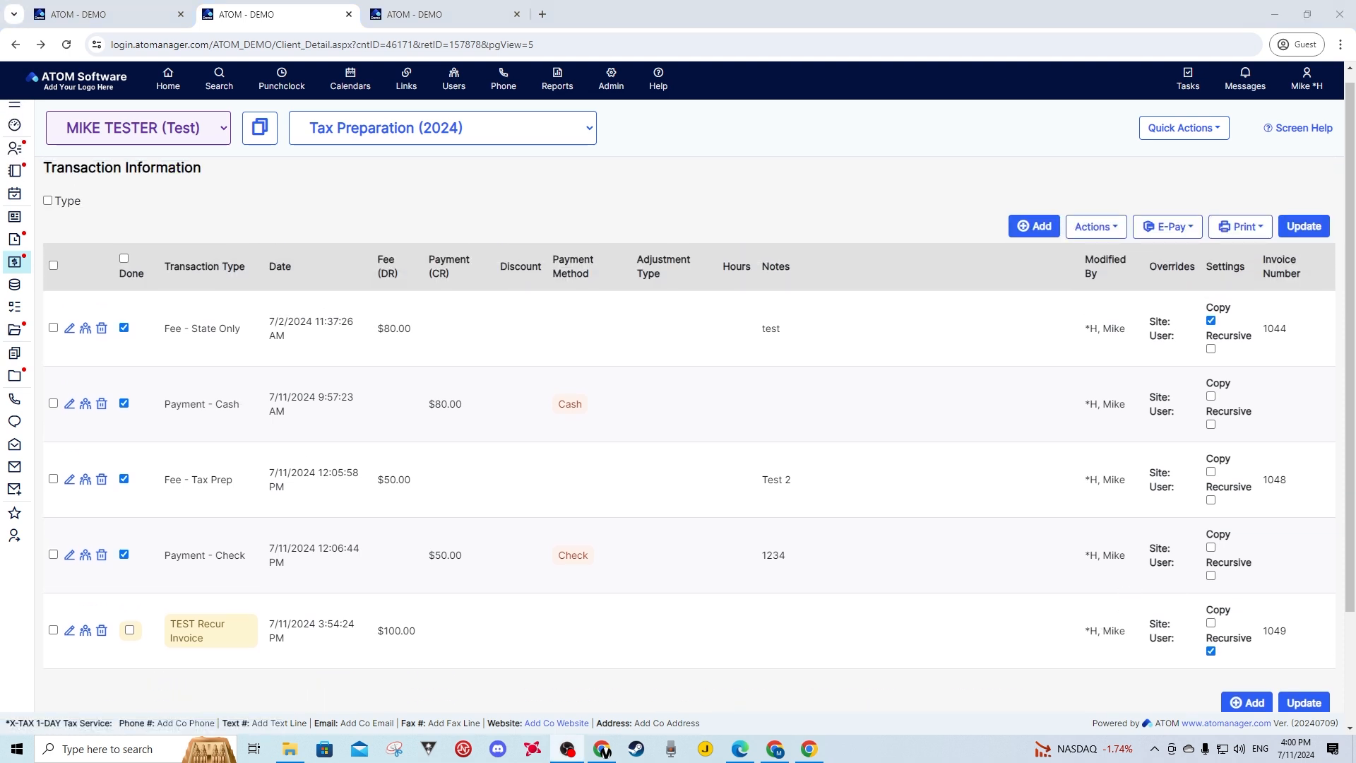